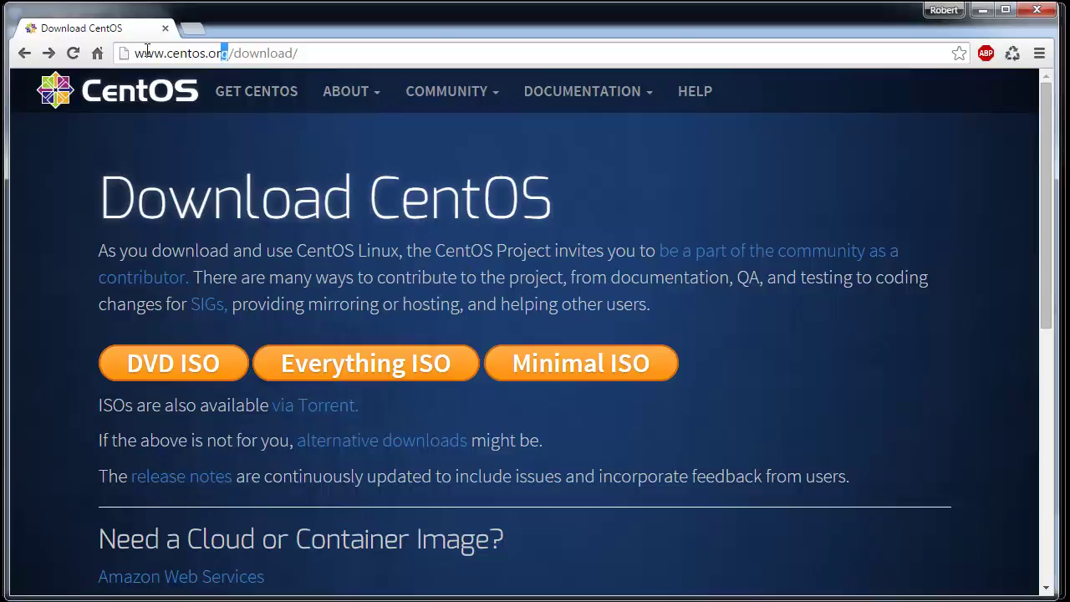
Step: Open the Minimal ISO mirror list from the CentOS download page and look through the mirrors
double_click(201, 52)
click(507, 193)
drag(1042, 194, 1042, 196)
scroll(1042, 195, down, 1)
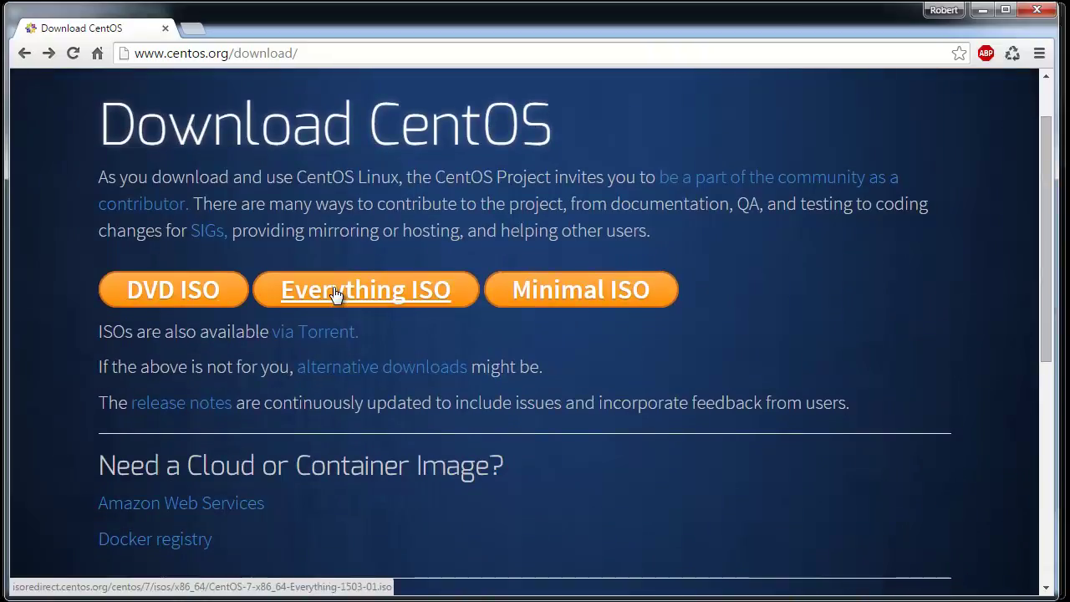
click(555, 289)
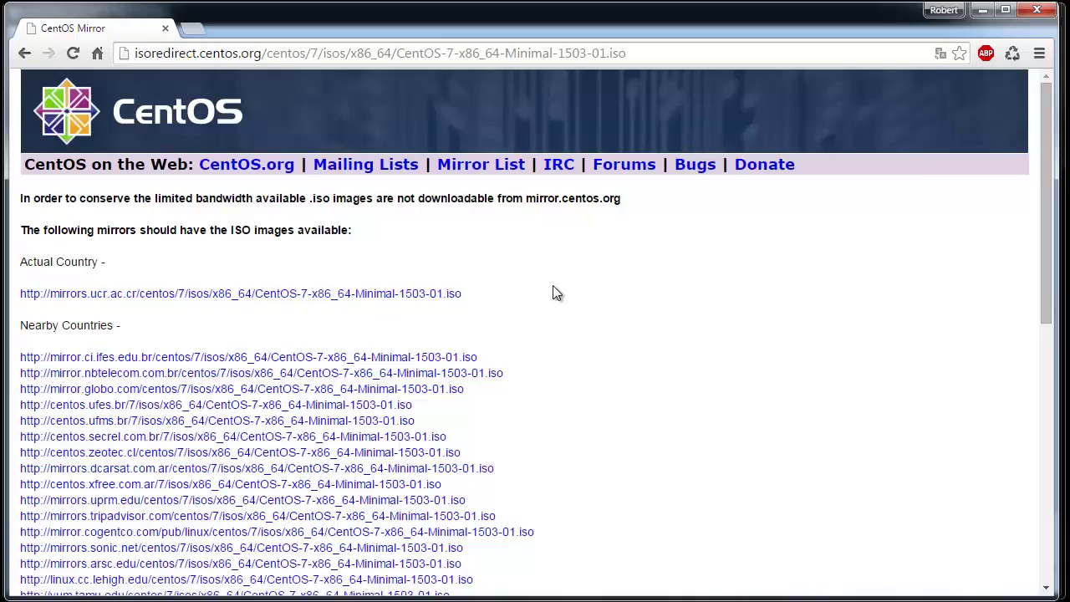
scroll(555, 292, down, 1)
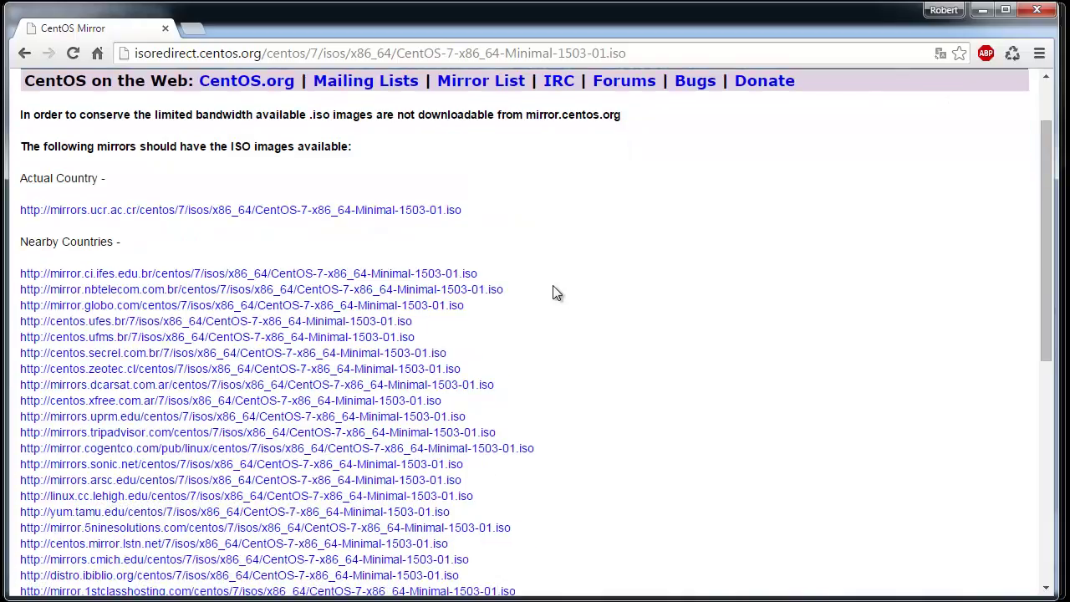
scroll(555, 293, down, 1)
scroll(552, 292, up, 2)
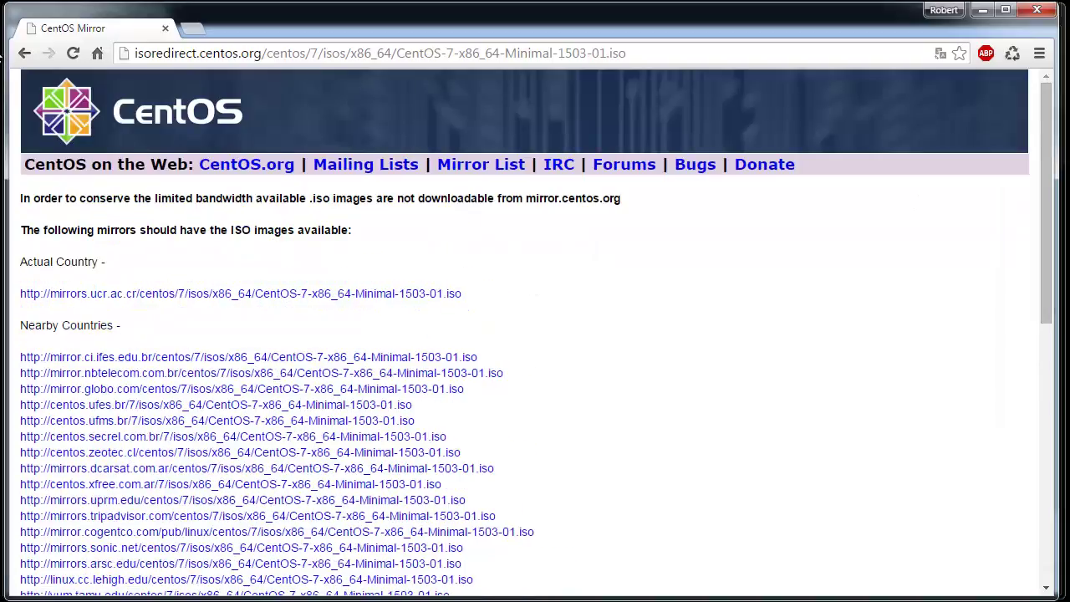
Step: View the Everything ISO mirror list, and return to the mirror list for the Minimal ISO
click(25, 53)
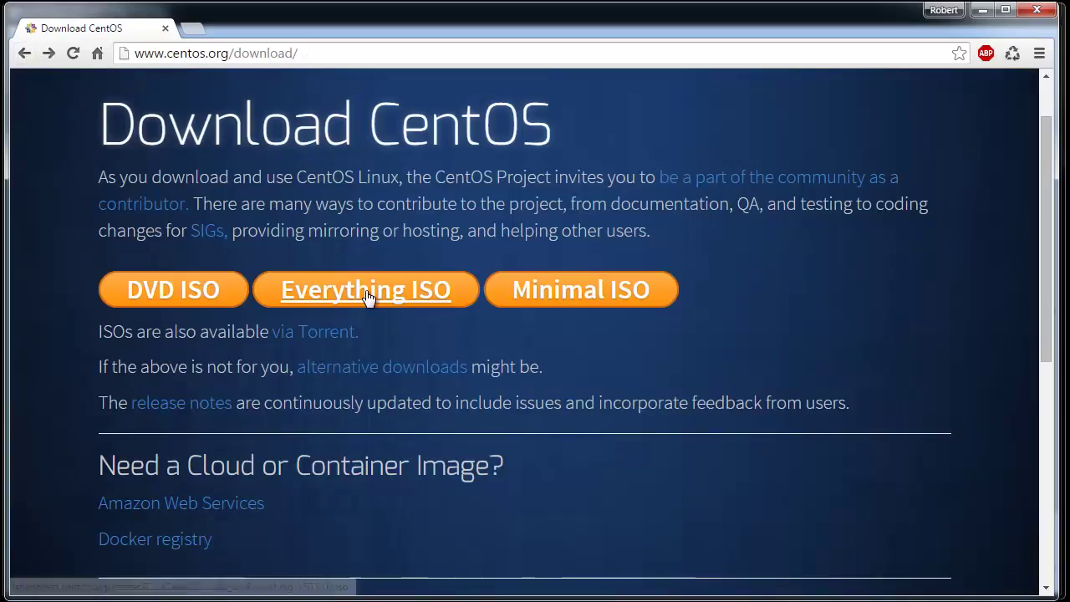
click(471, 286)
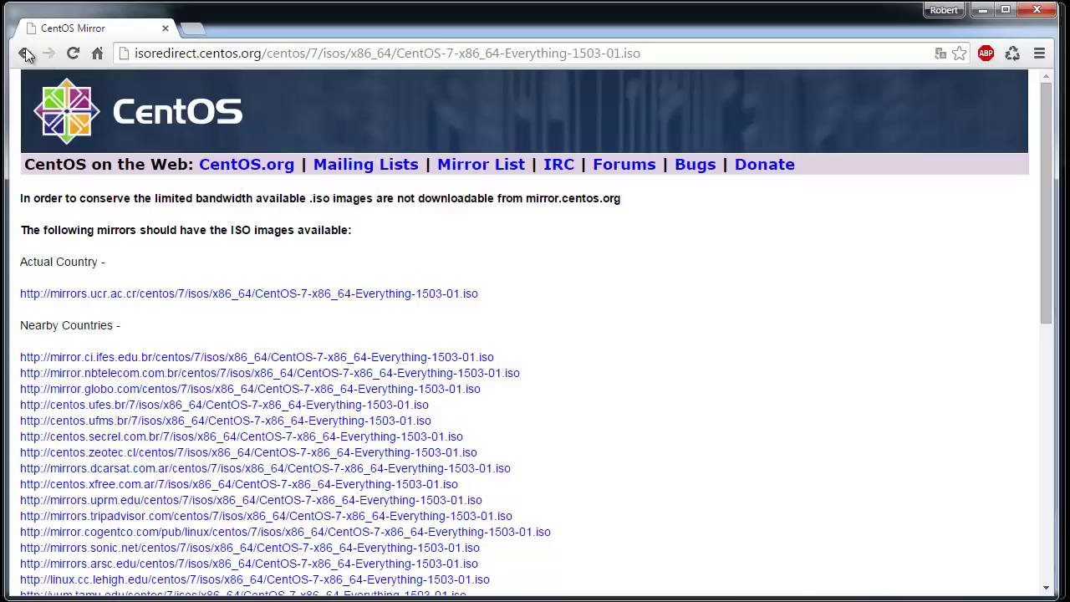
click(25, 52)
click(526, 284)
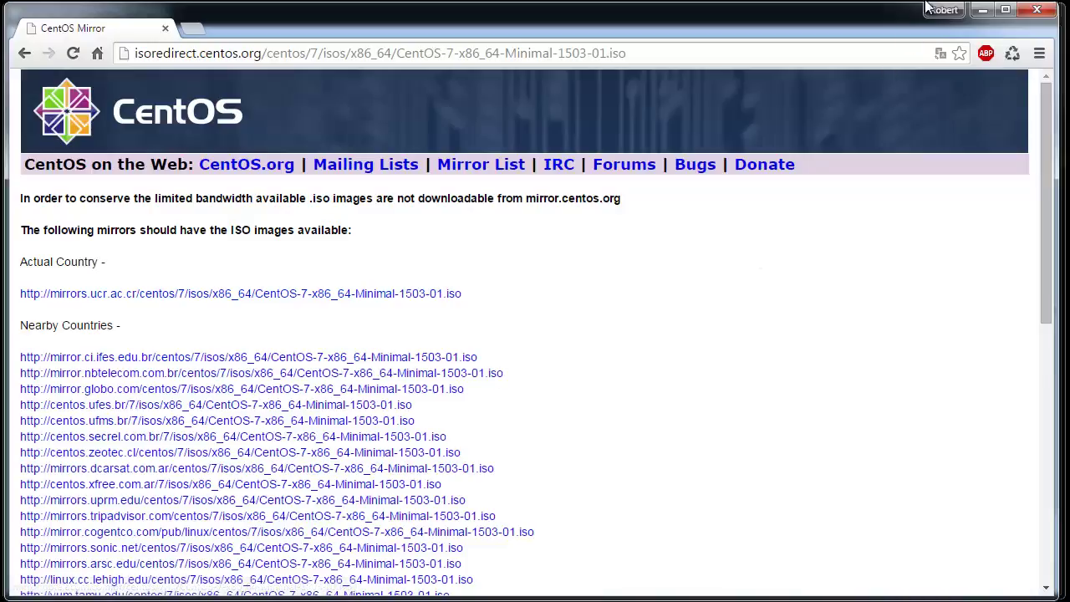
Step: Switch to VirtualBox and start a new virtual machine named CentOS with type Linux and version Red Hat (64 bit)
click(983, 10)
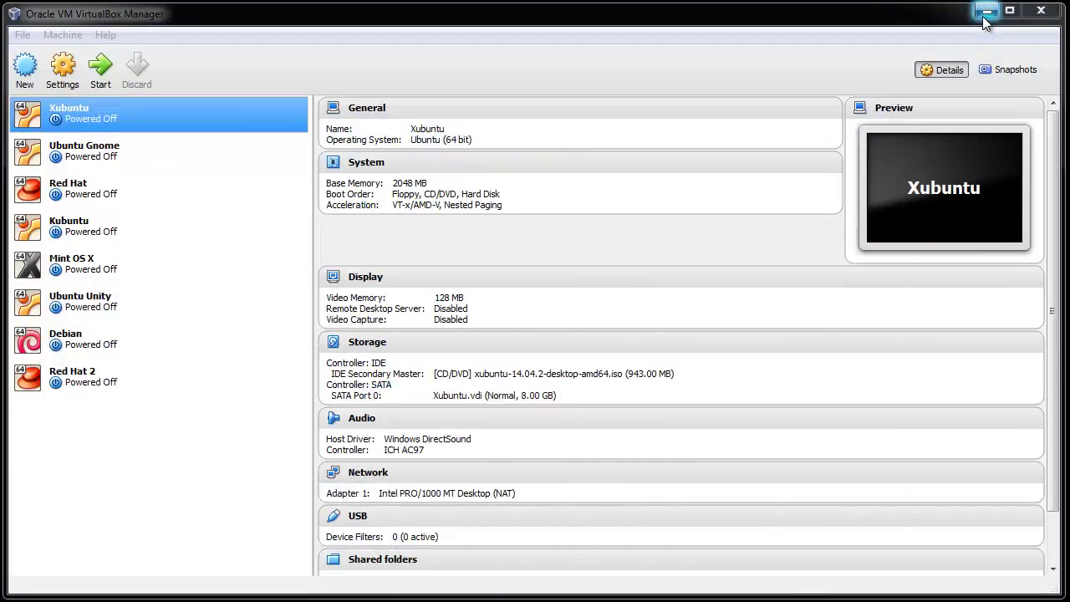
click(25, 71)
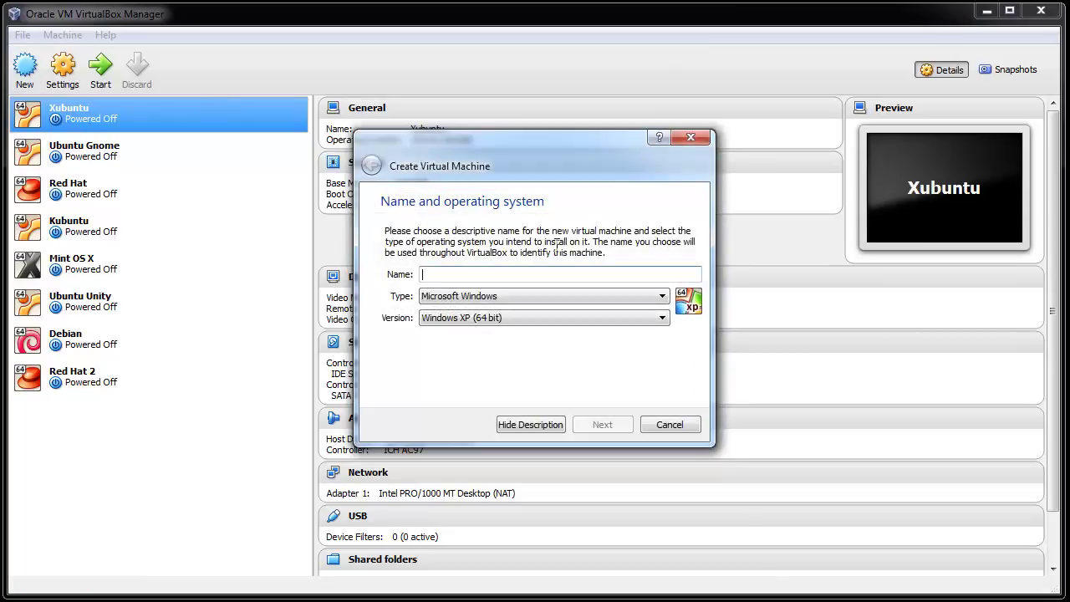
text(CentOS)
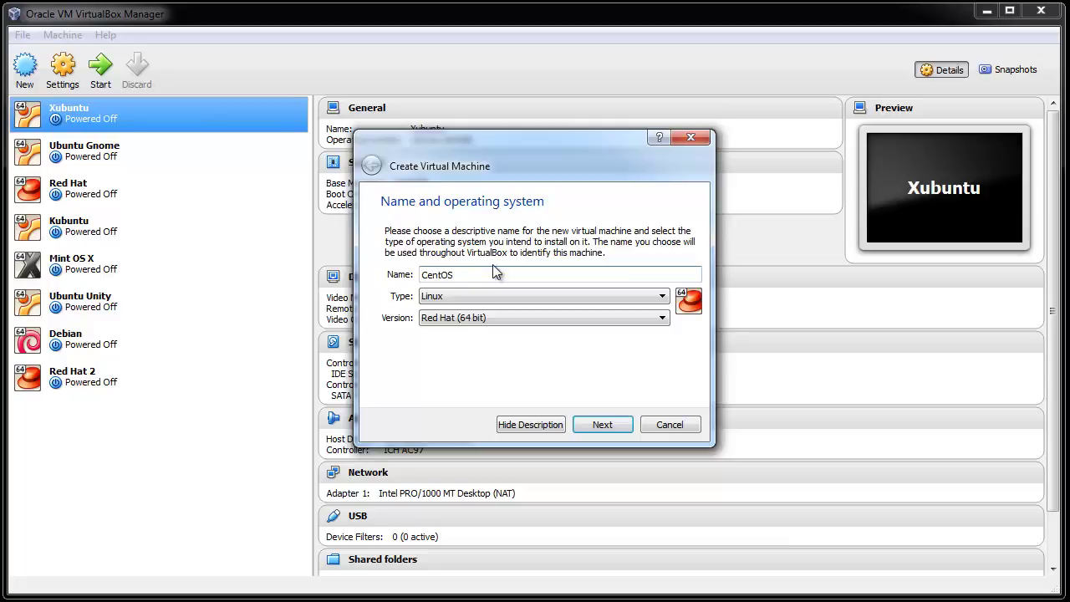
drag(485, 267, 282, 275)
click(513, 318)
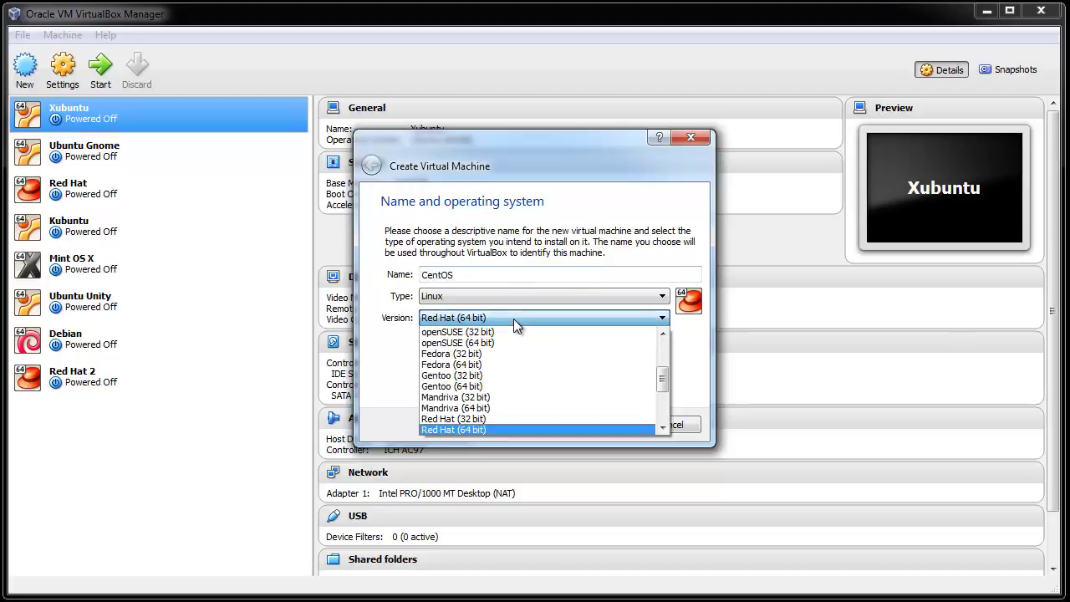
drag(662, 384, 668, 350)
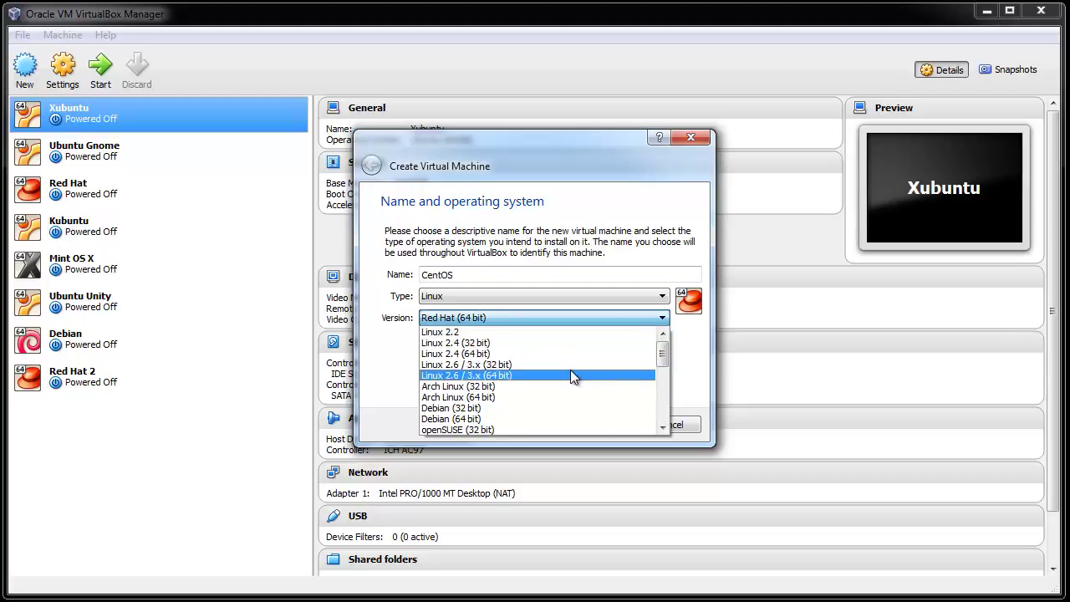
key(Escape)
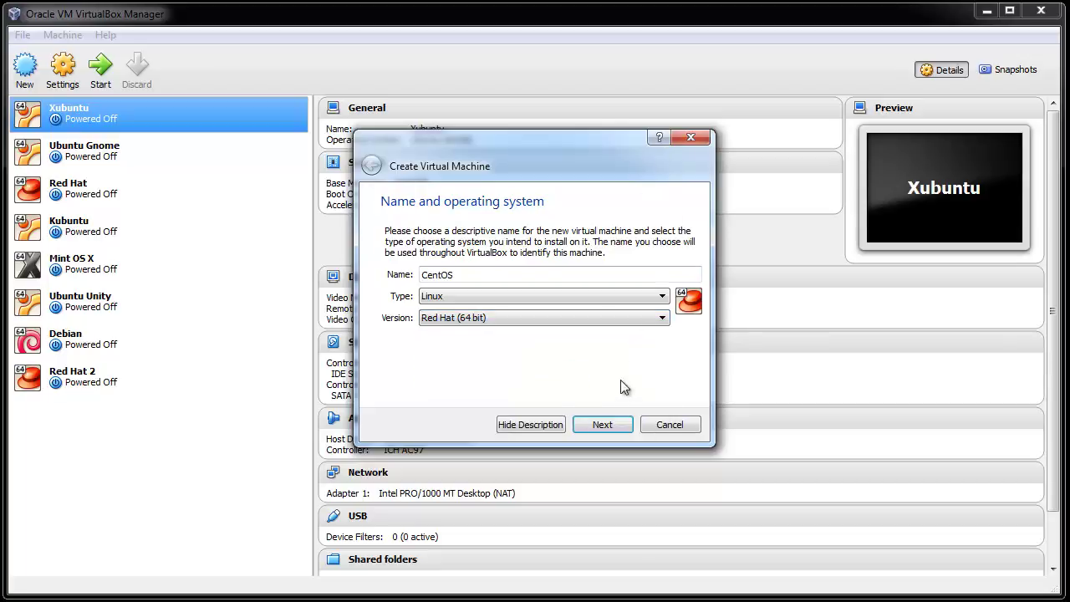
click(601, 425)
Step: Allocate 2048 MB of memory to the new virtual machine
text(2)
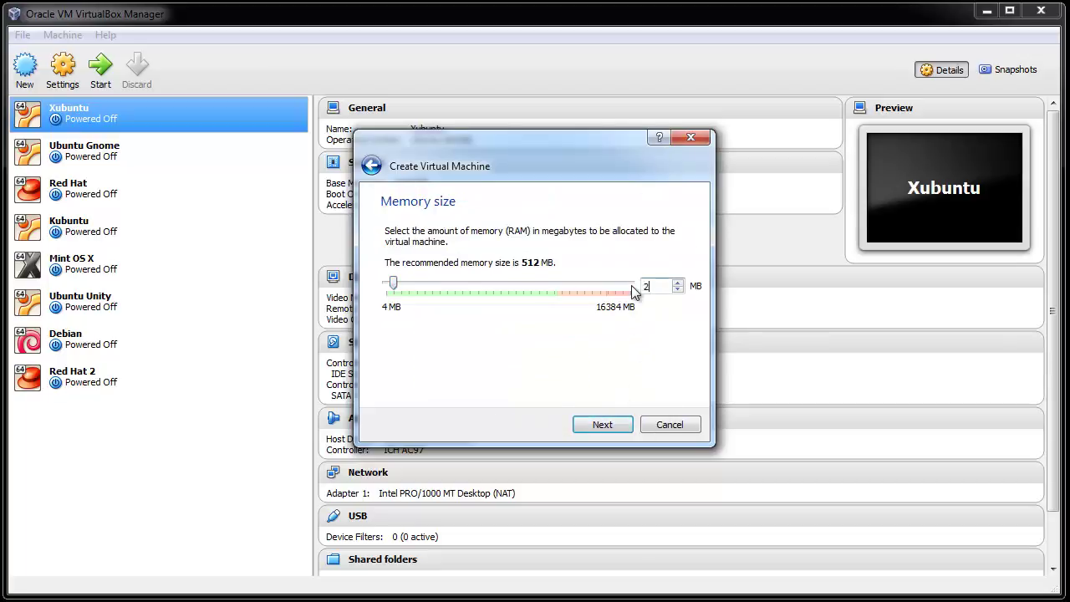
text(048)
click(601, 426)
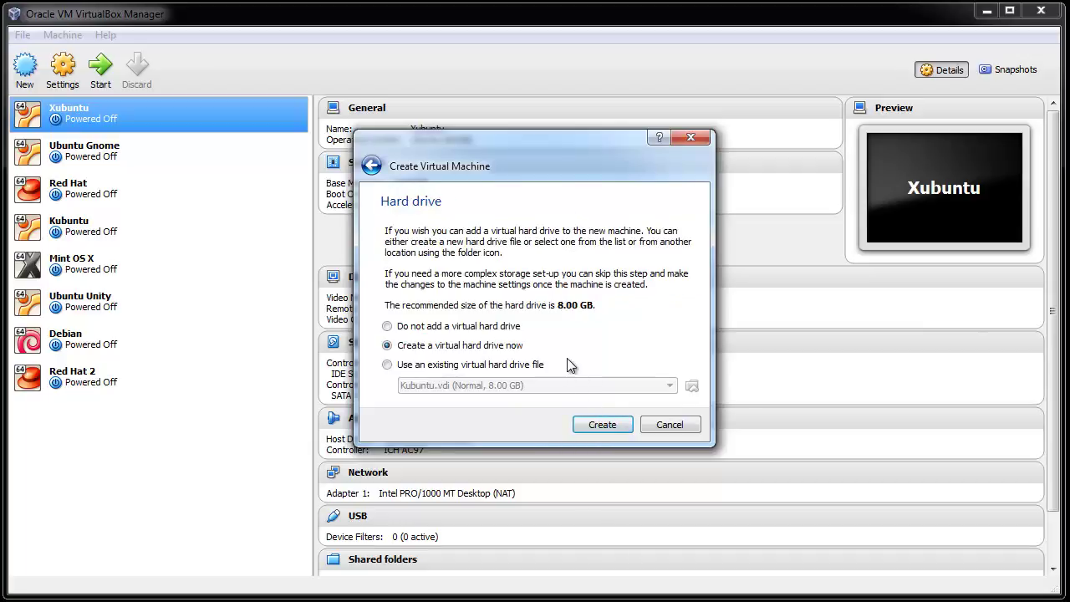
Step: Create a dynamically allocated VDI virtual hard drive named CentOS with a size of 8.00 GB
click(604, 425)
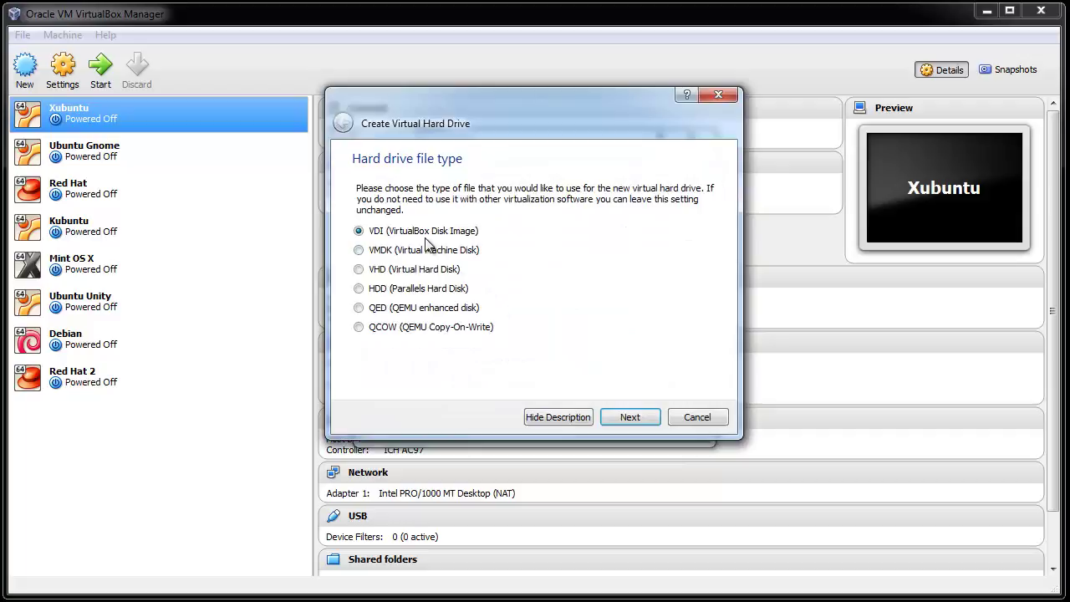
click(633, 421)
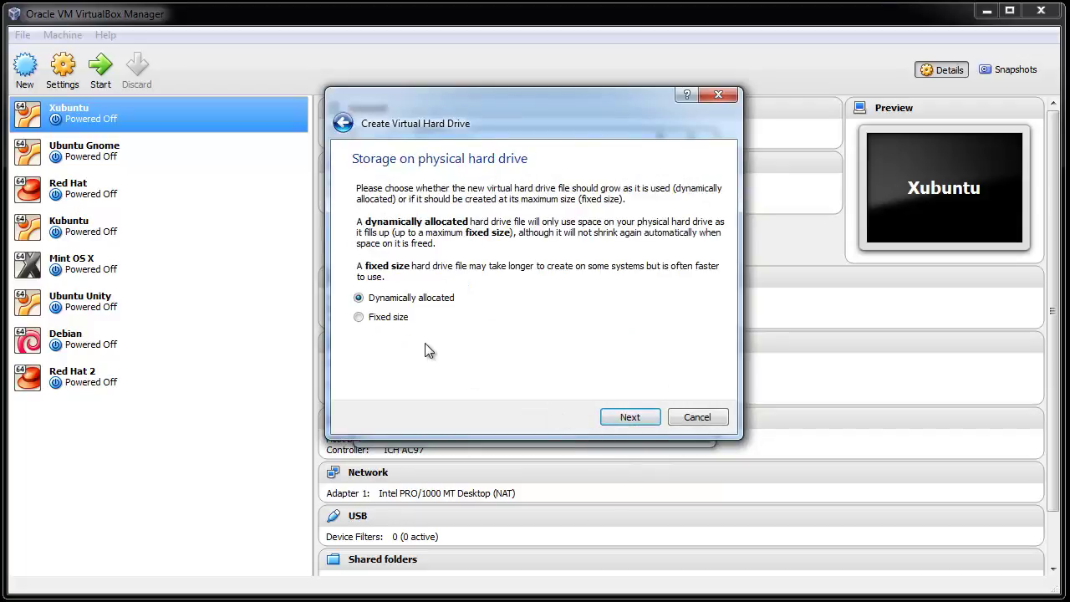
click(629, 422)
click(695, 279)
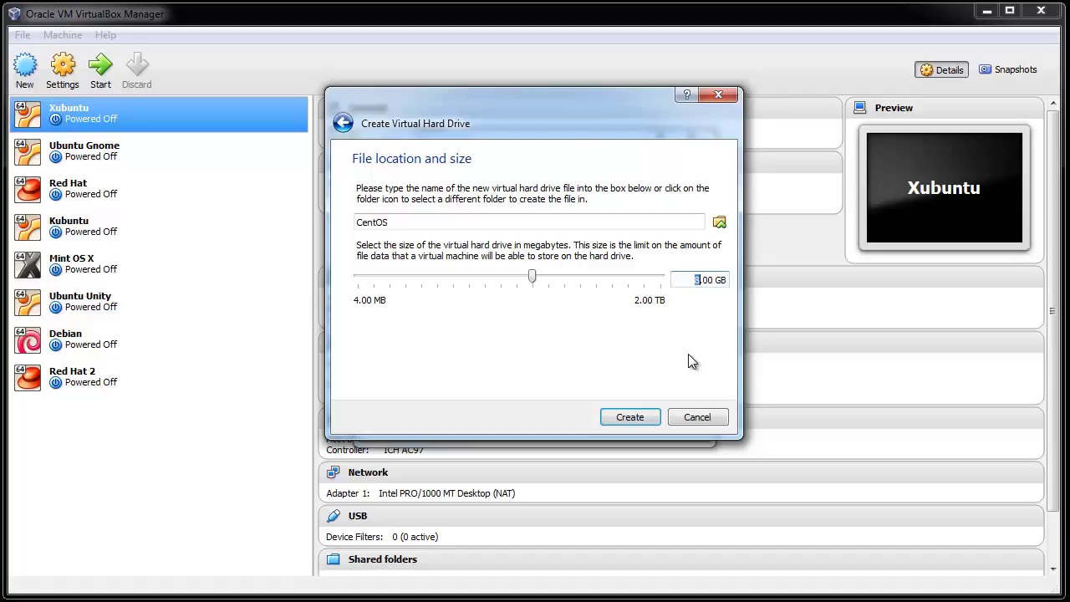
key(Return)
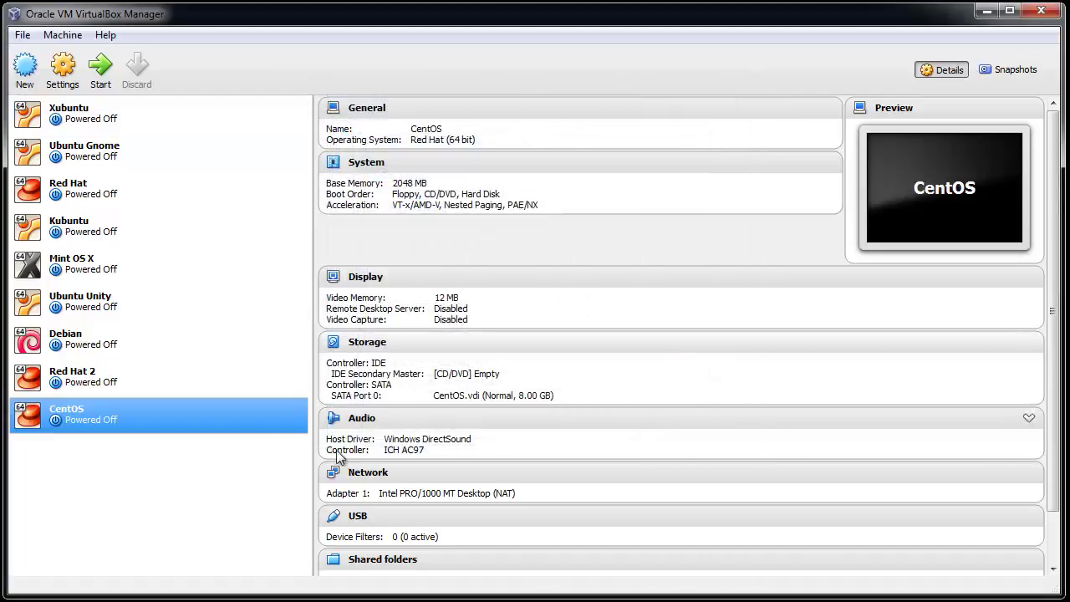
Step: Examine the CentOS machine's storage settings, including the optical drive and the CentOS.vdi hard disk options
right_click(242, 409)
click(294, 422)
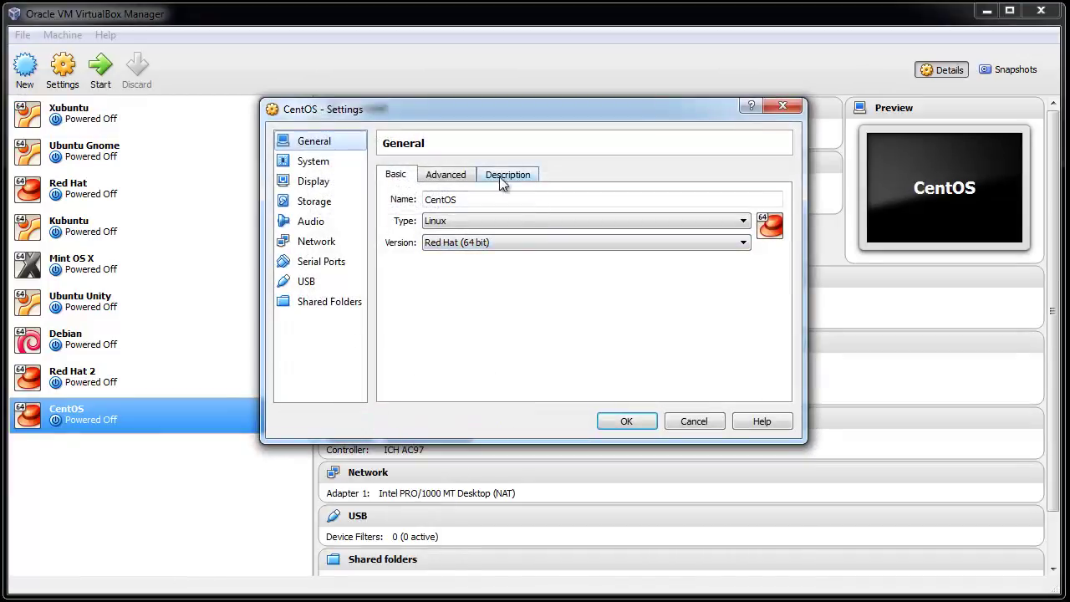
click(331, 204)
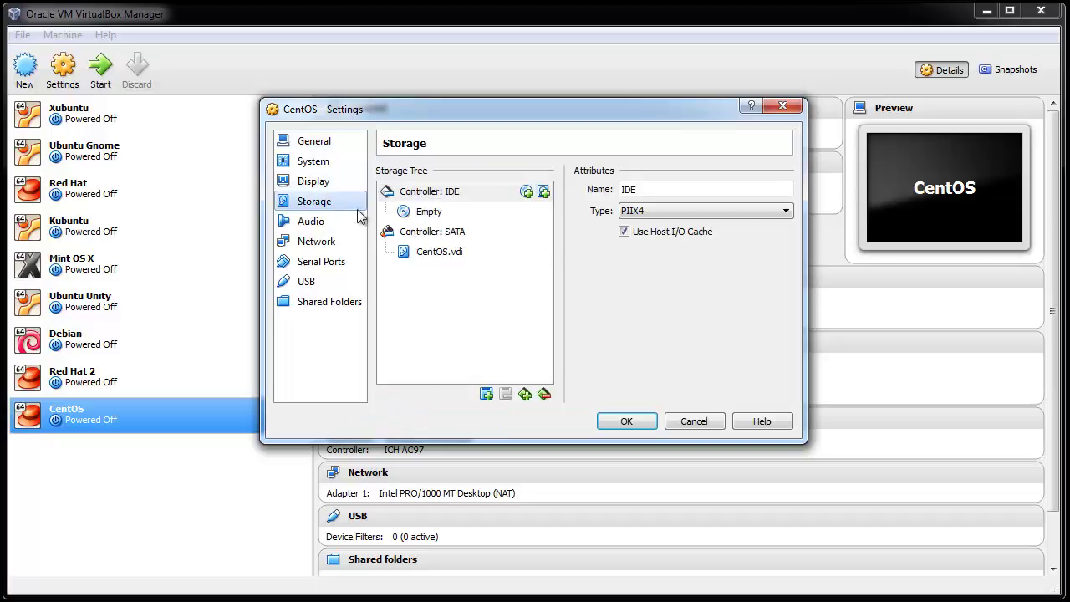
click(439, 214)
click(440, 253)
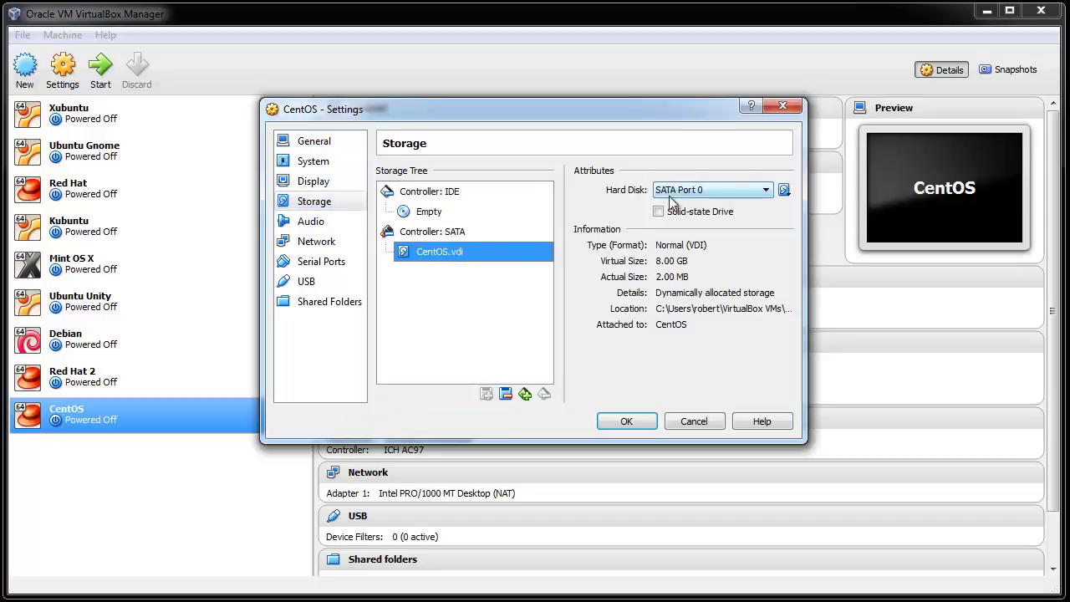
click(784, 192)
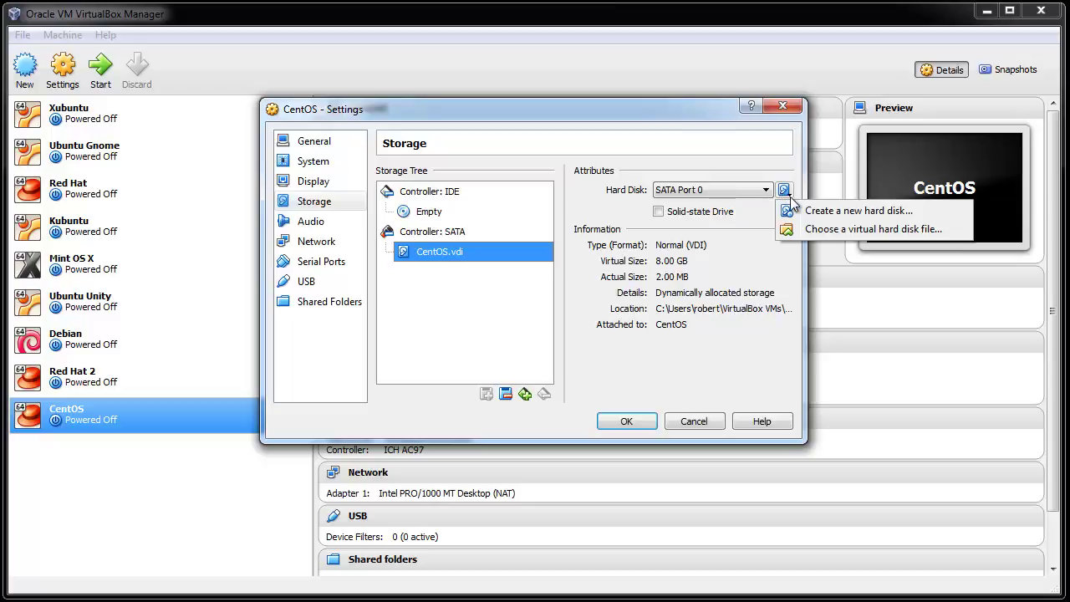
click(723, 273)
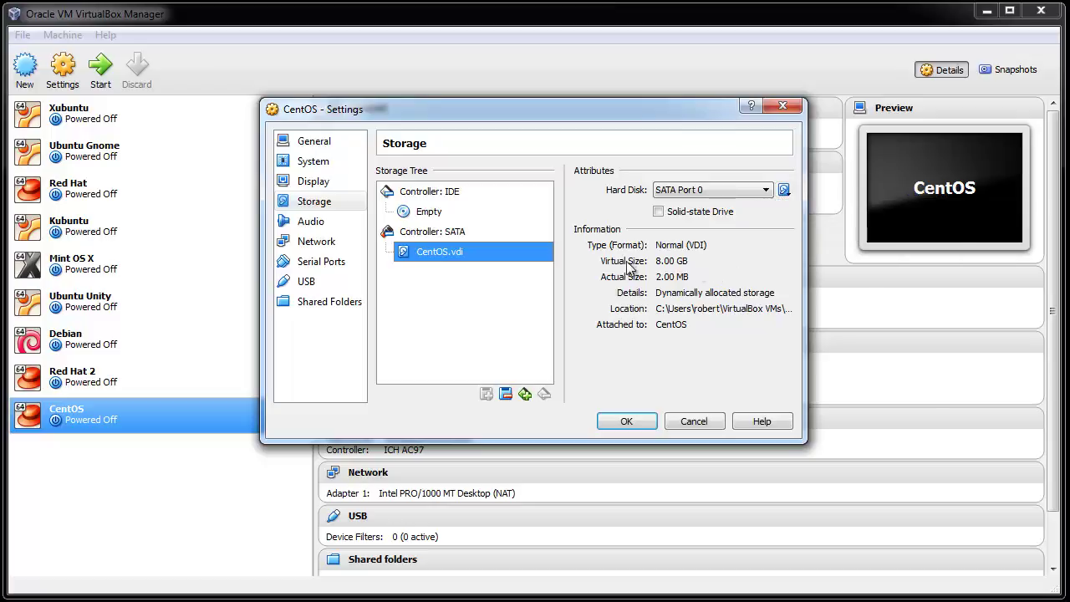
click(628, 421)
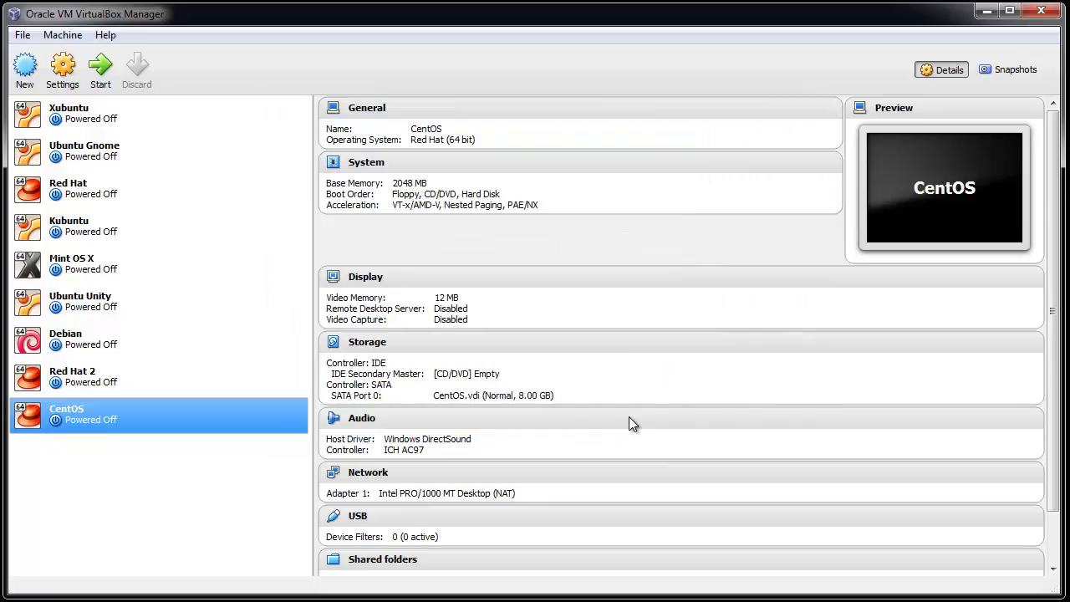
Step: Start the CentOS virtual machine with CentOS-7-x86_64-Minimal-1503-01 from the ISO Linux folder as the start-up disk
right_click(236, 416)
click(142, 427)
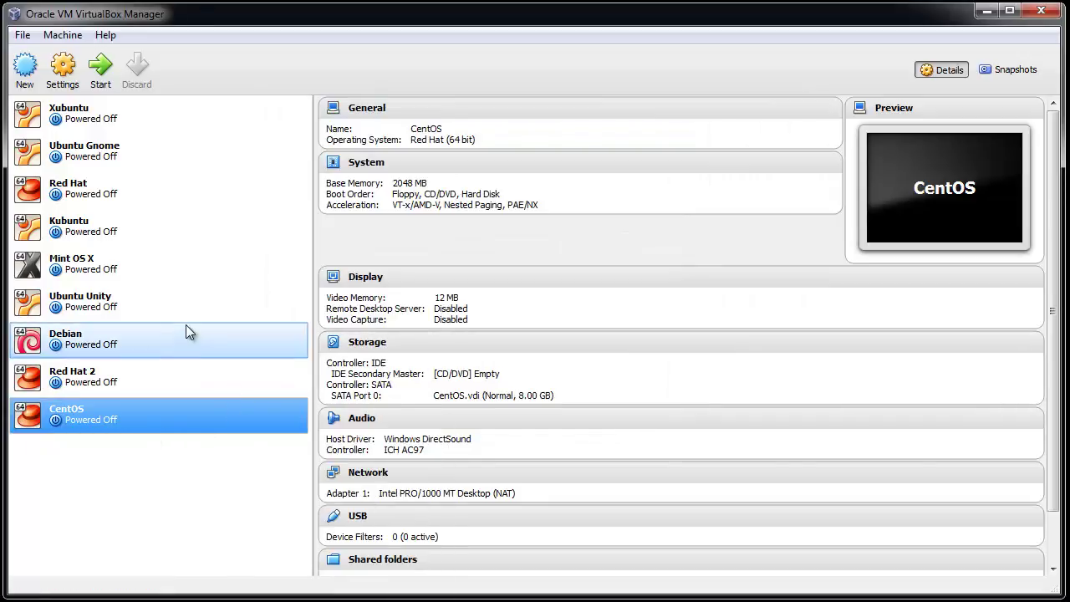
click(101, 83)
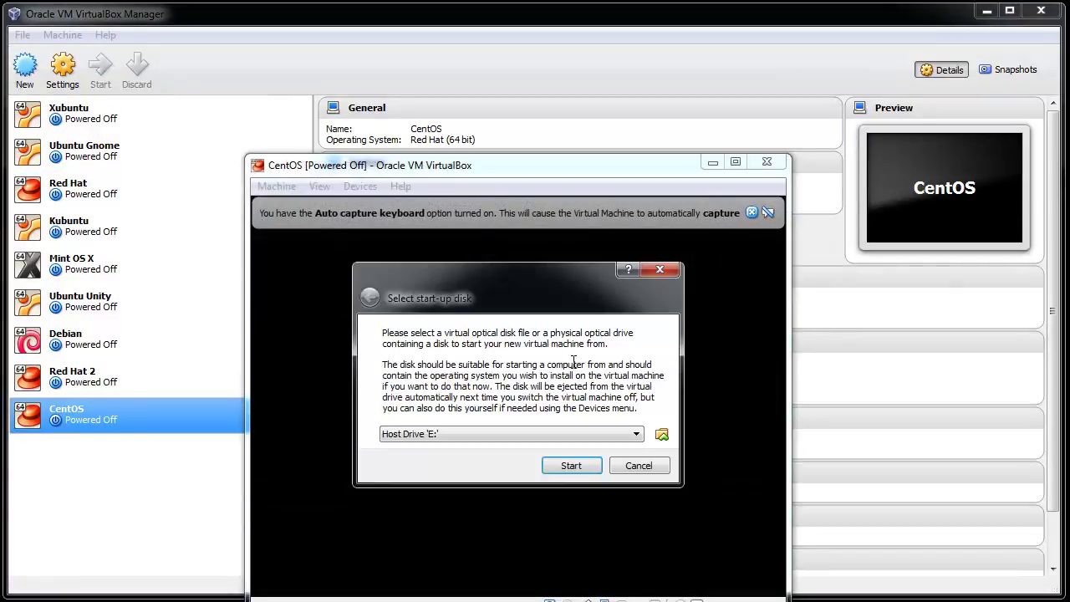
click(661, 434)
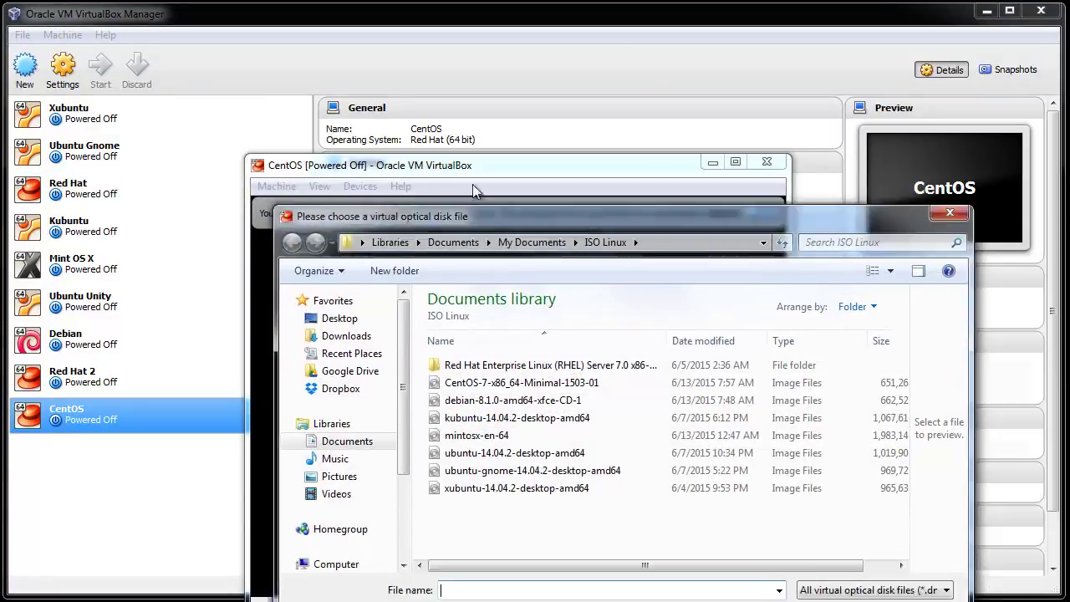
drag(512, 219, 430, 110)
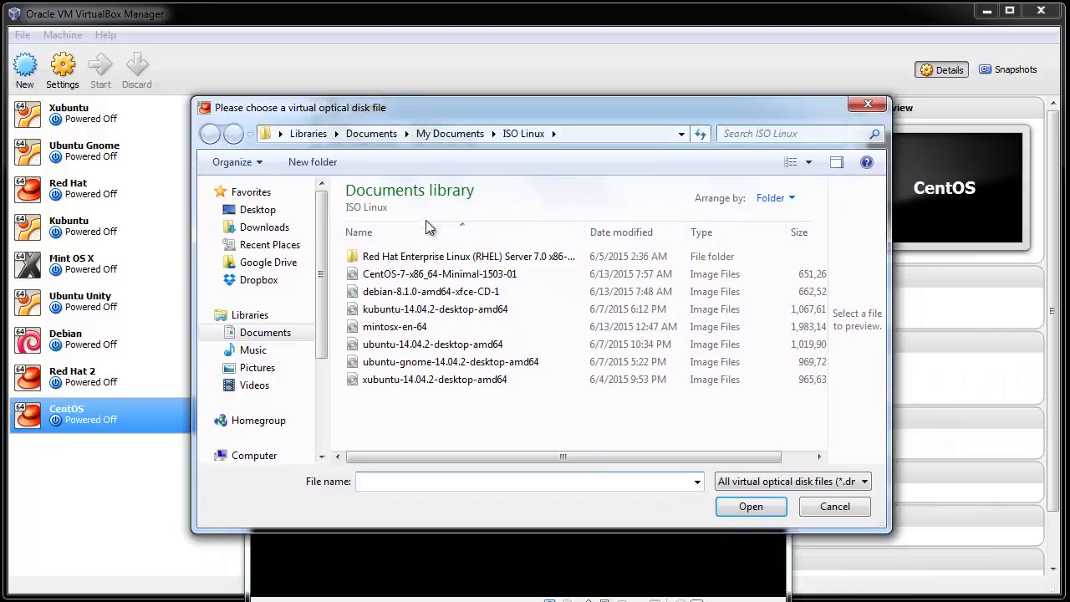
click(423, 277)
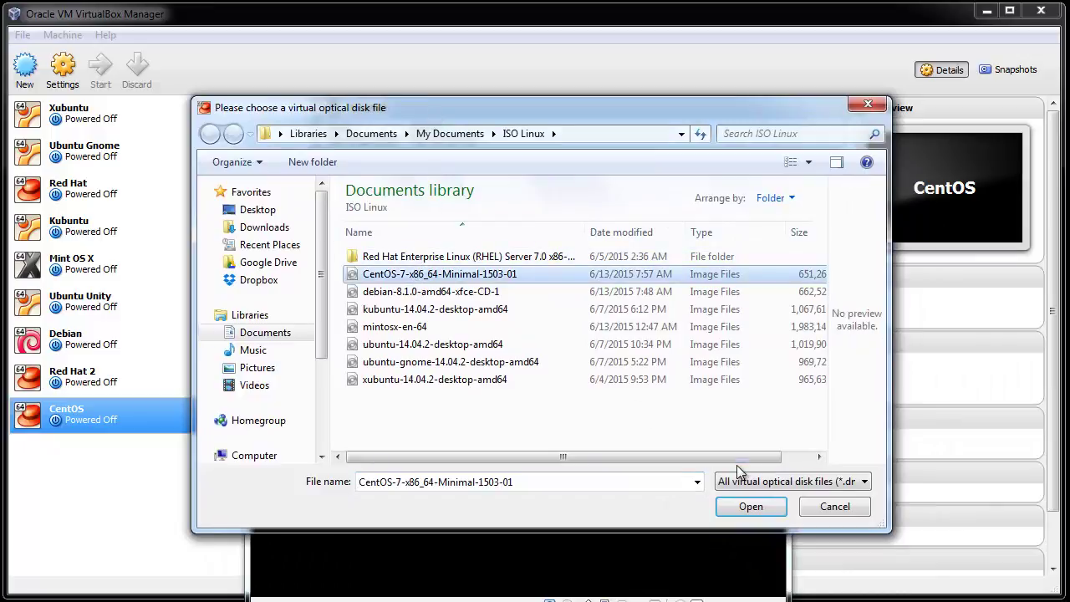
click(754, 508)
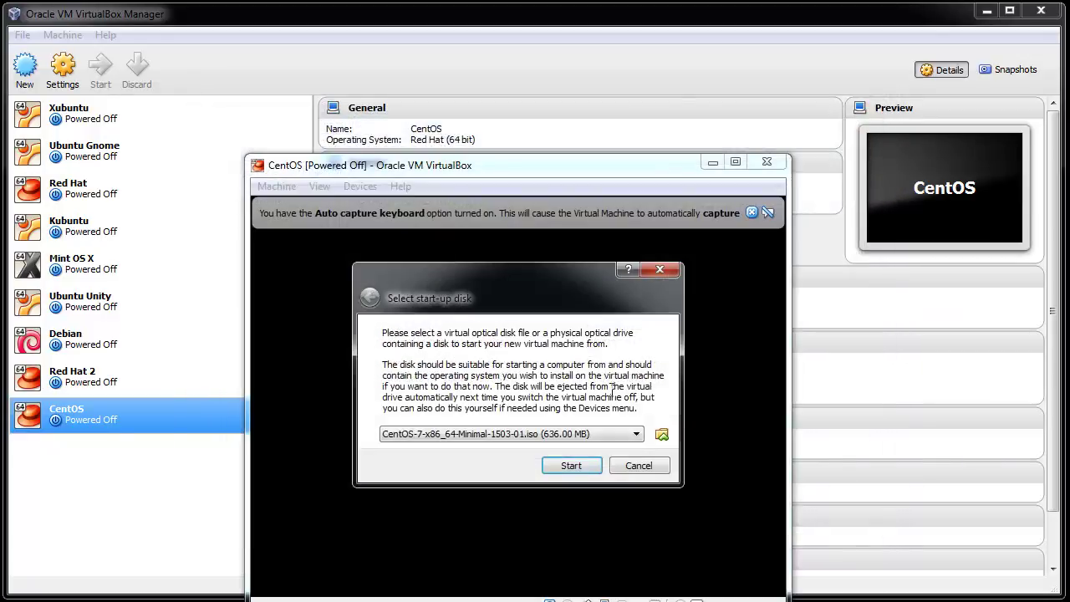
click(582, 470)
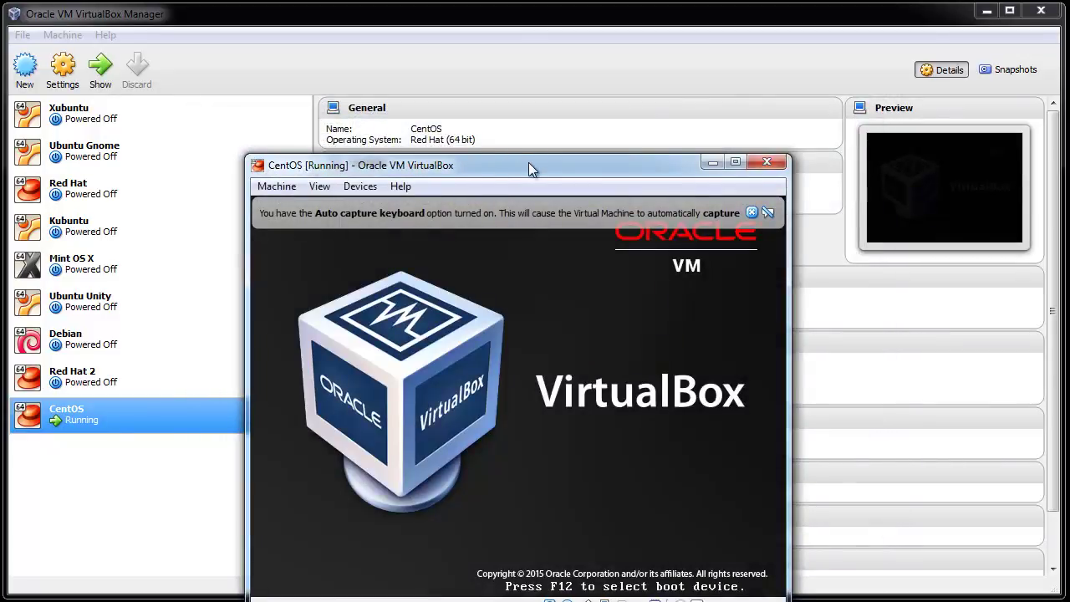
Step: Reposition the running CentOS machine's window and switch its display to scaled mode
drag(528, 163, 344, 20)
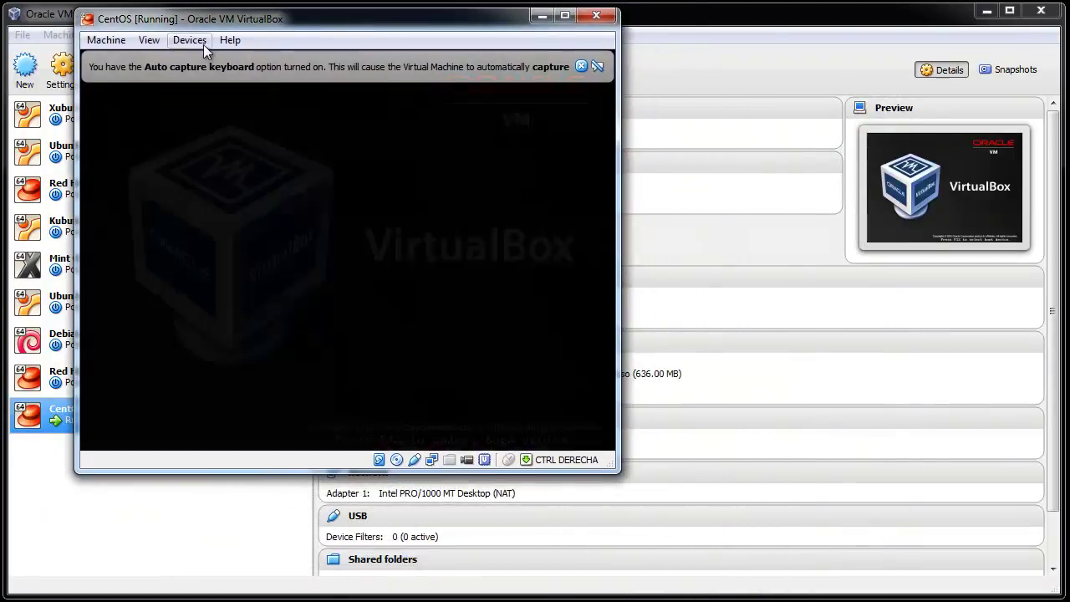
click(150, 40)
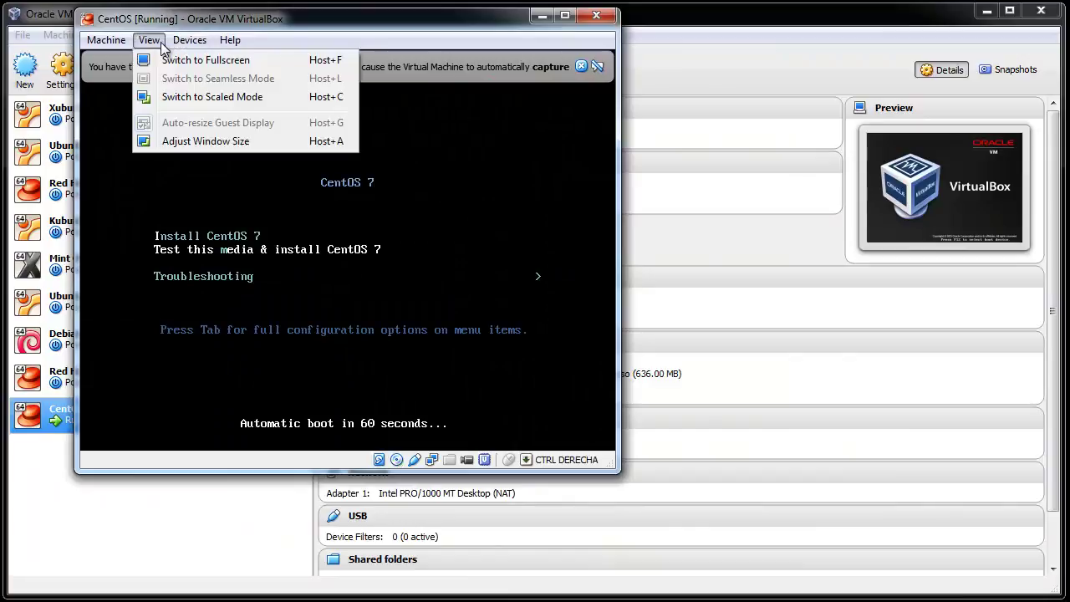
click(194, 99)
drag(466, 182, 345, 20)
click(672, 440)
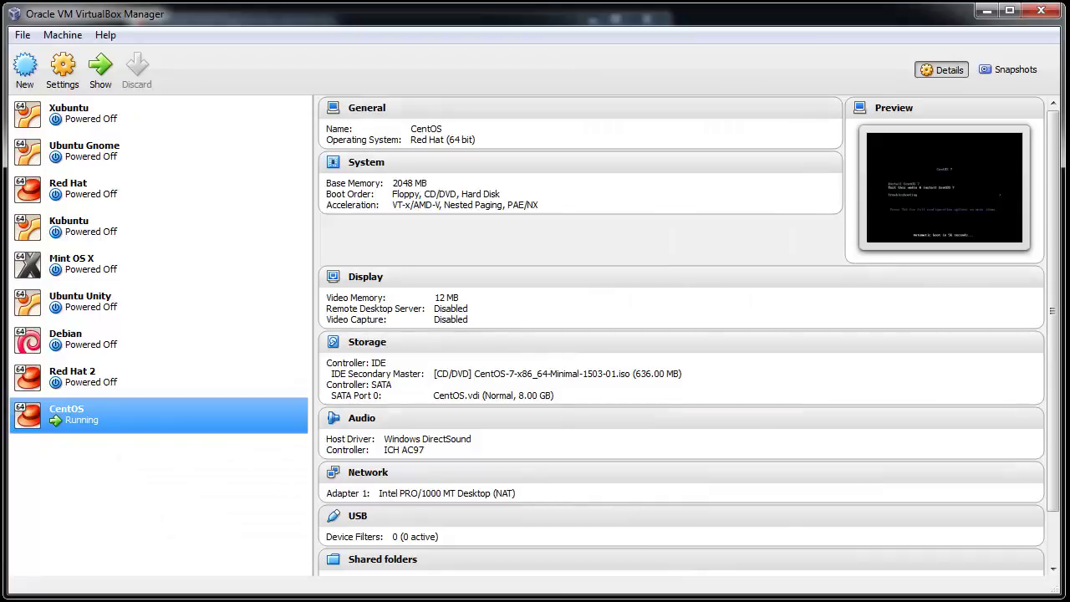
Step: Bring the running CentOS machine's window to the front, enlarge it and reposition it
key(alt+Tab)
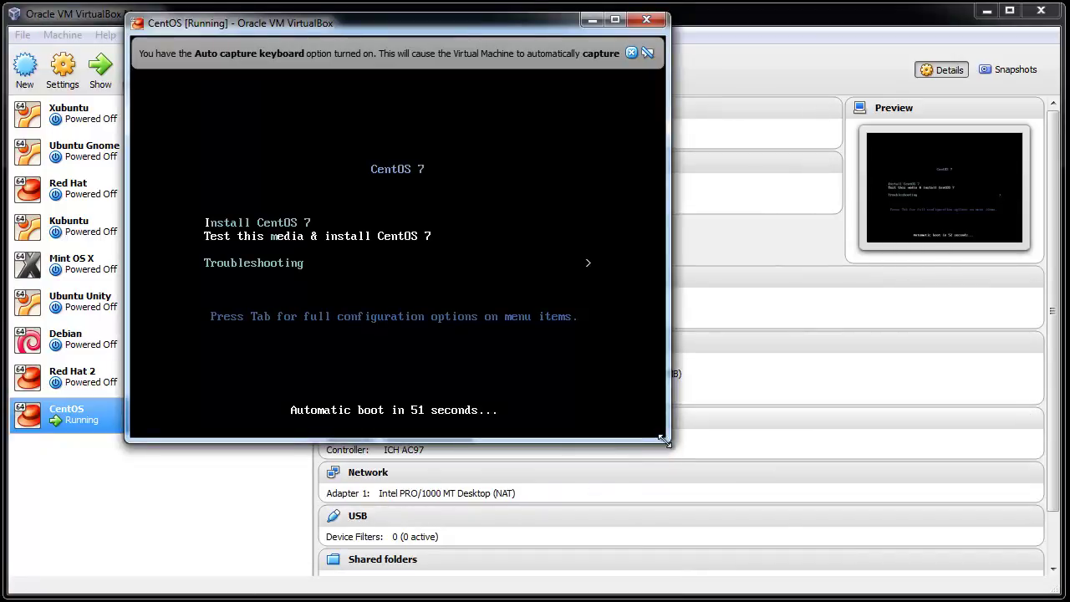
drag(663, 444, 890, 493)
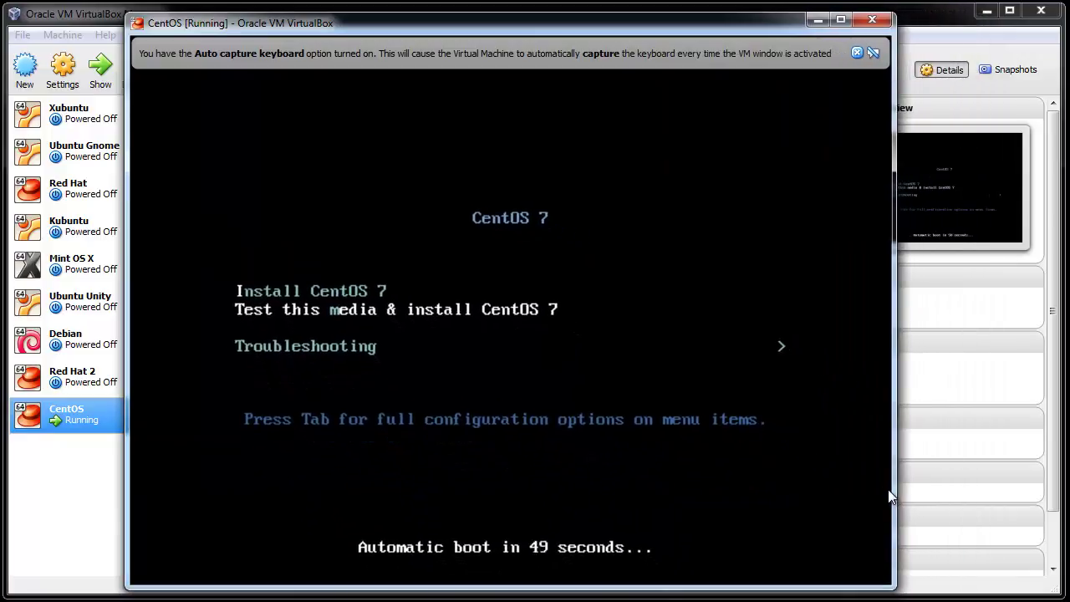
drag(592, 33, 624, 31)
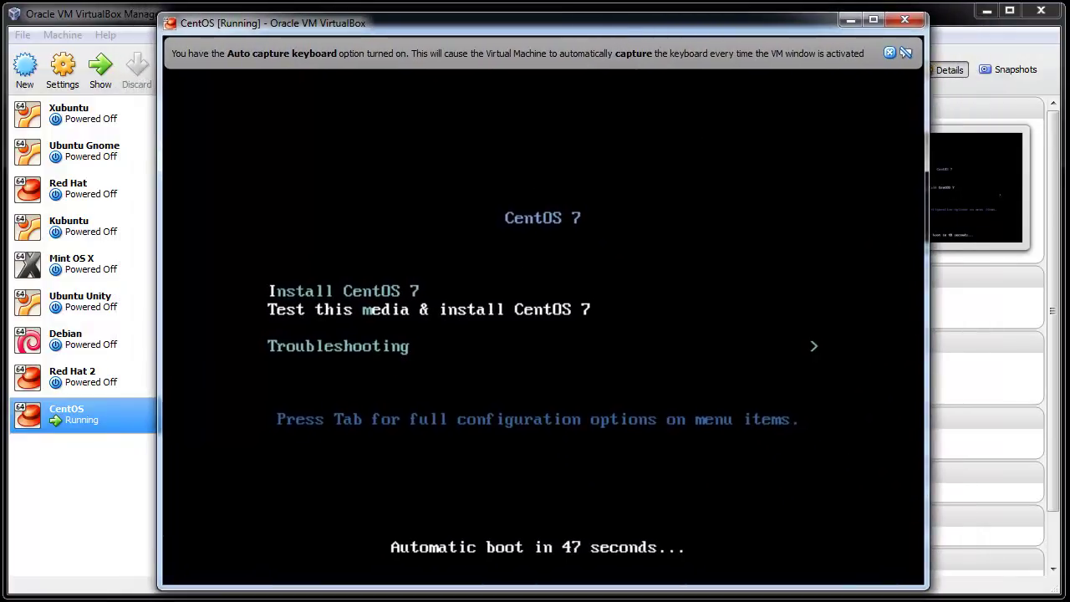
Step: Boot the CentOS machine with "Test this media & install CentOS 7" and abort the media check
key(Down)
key(Up)
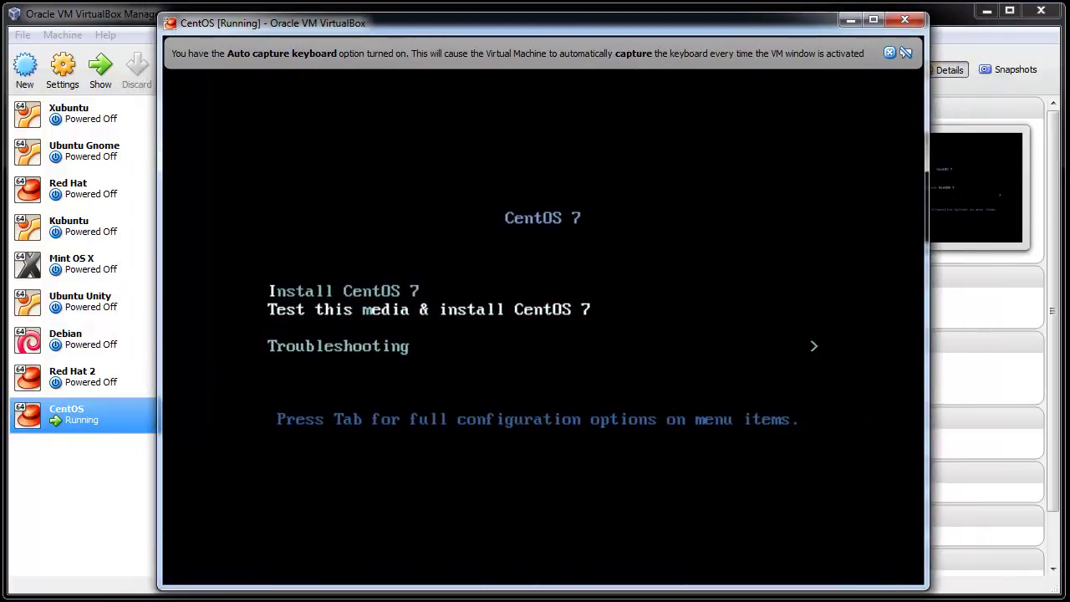
key(Up)
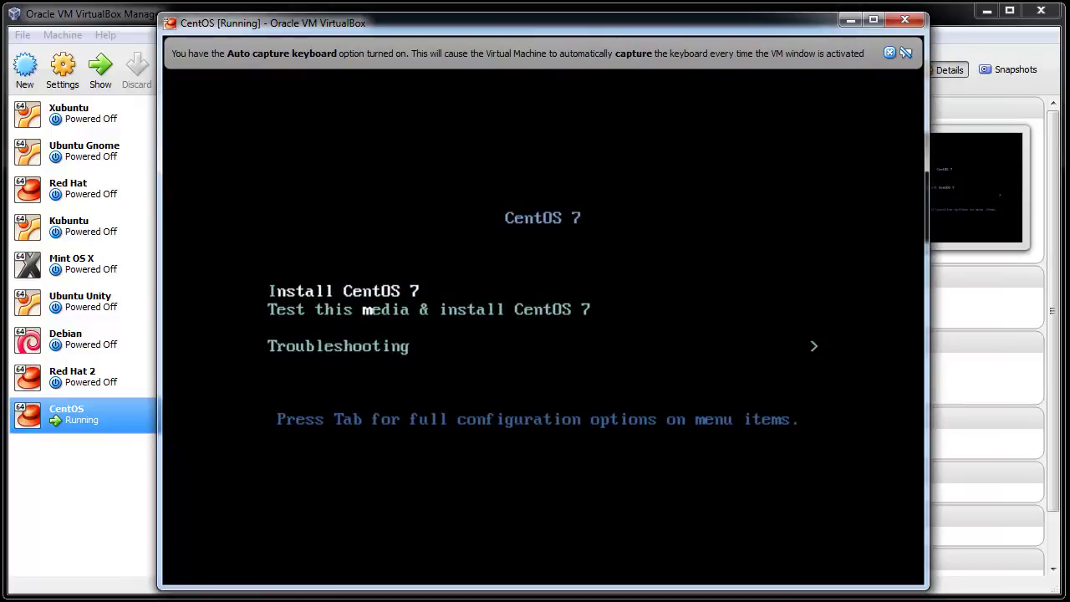
key(Down)
key(Return)
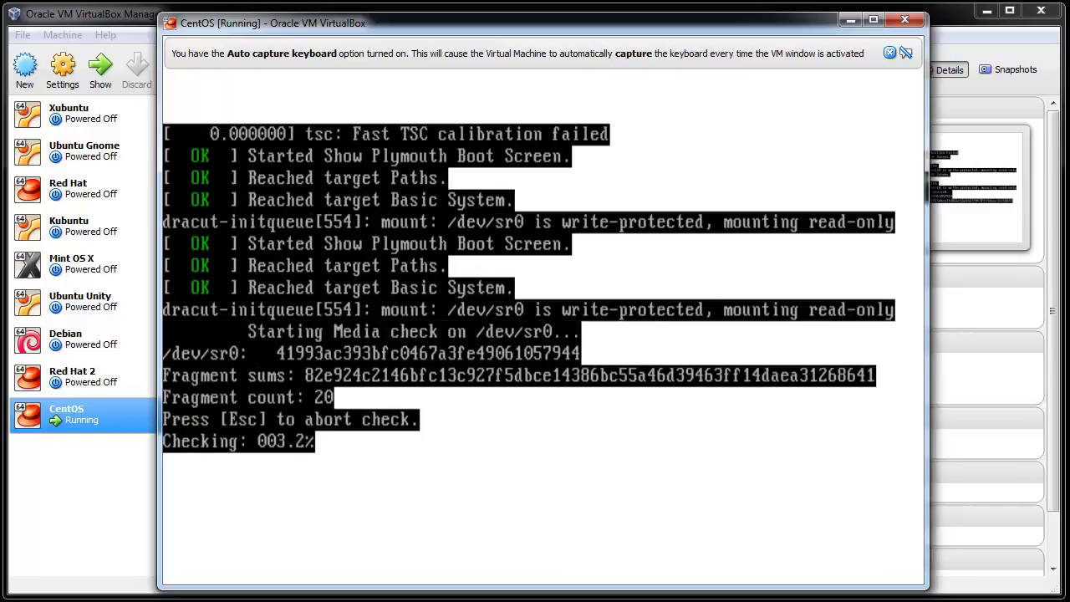
key(Escape)
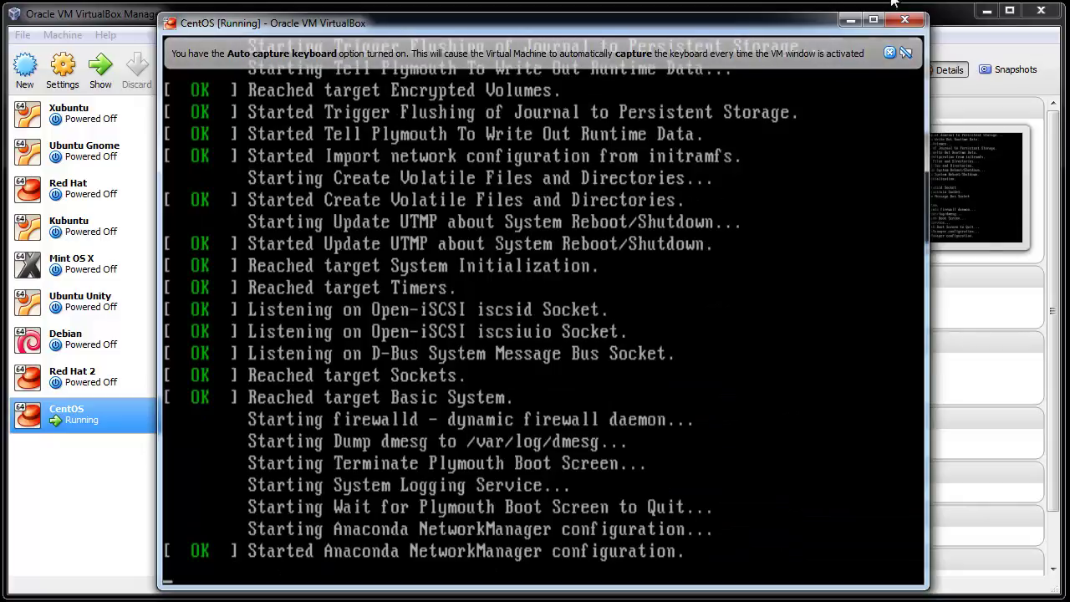
Step: Dismiss the auto capture keyboard notice and continue the installation in English (United States)
click(890, 52)
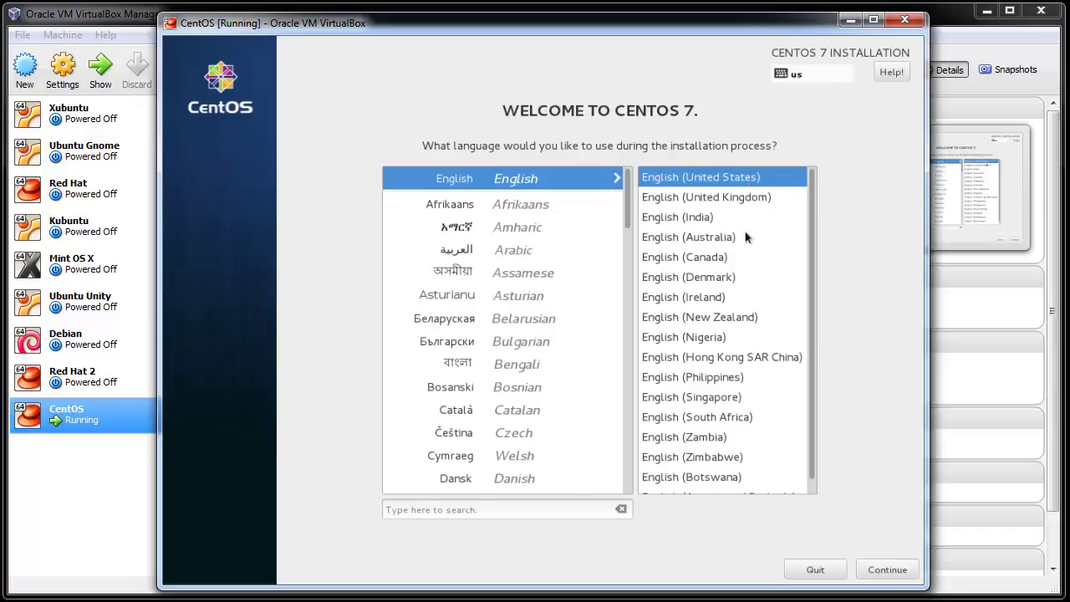
click(886, 571)
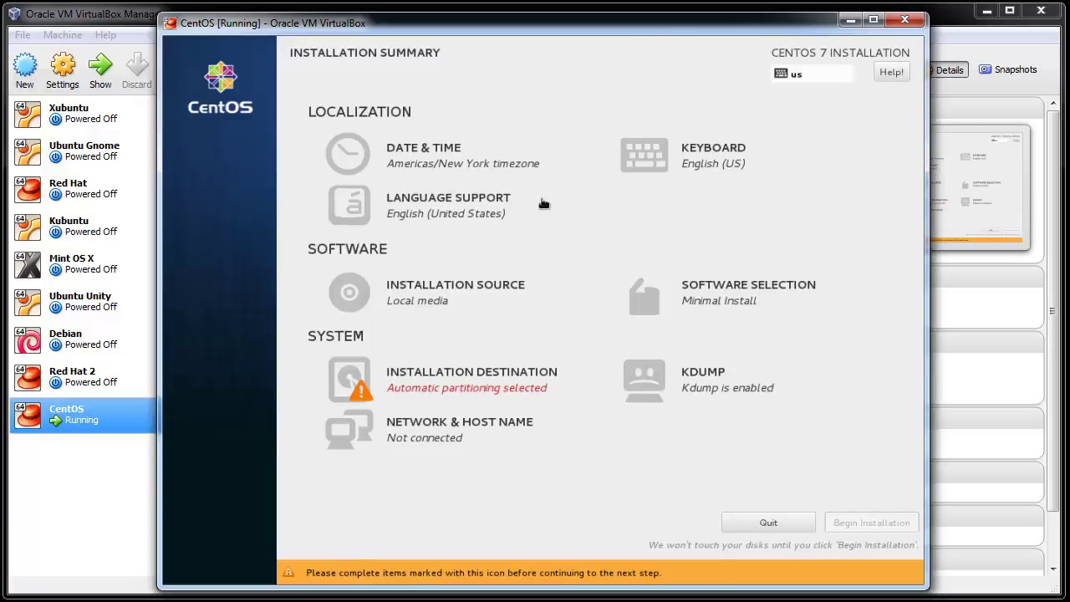
Step: Set the installation's time zone to the Americas region, city Costa Rica, on the date and time map
click(507, 171)
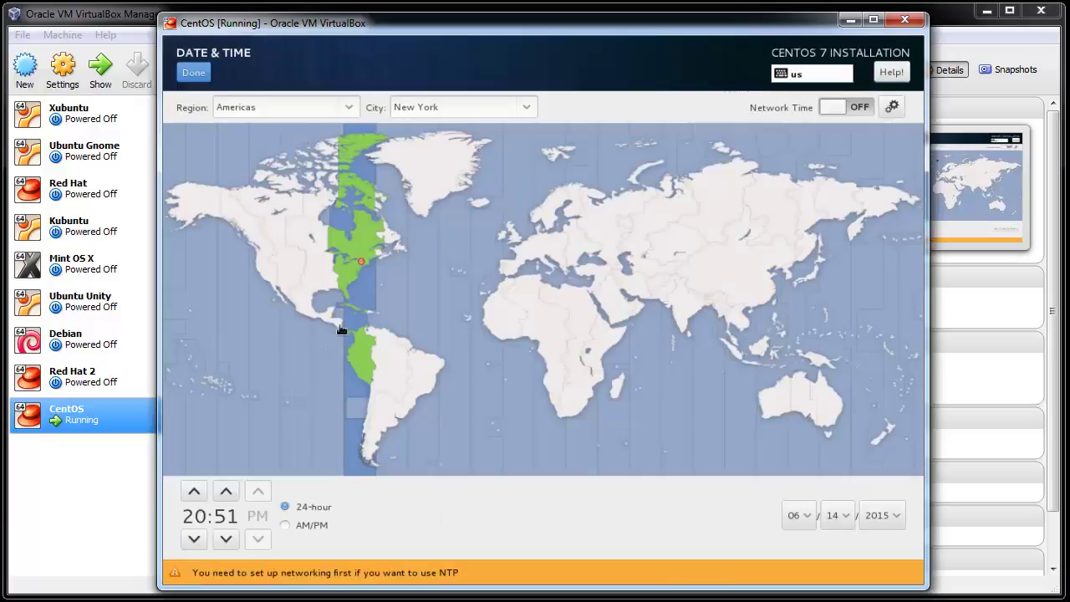
click(348, 333)
click(345, 332)
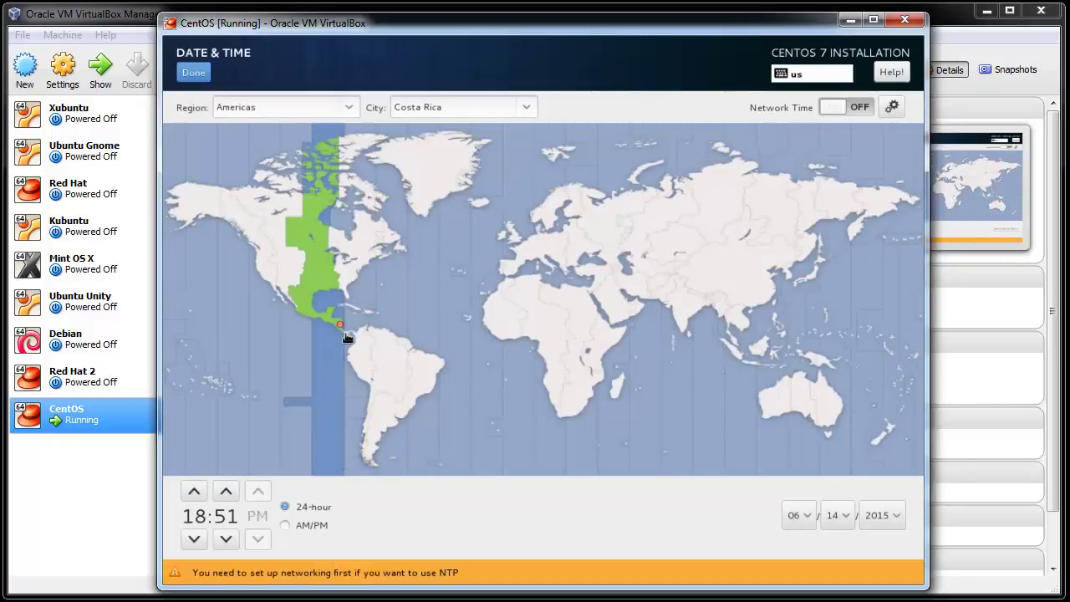
click(348, 334)
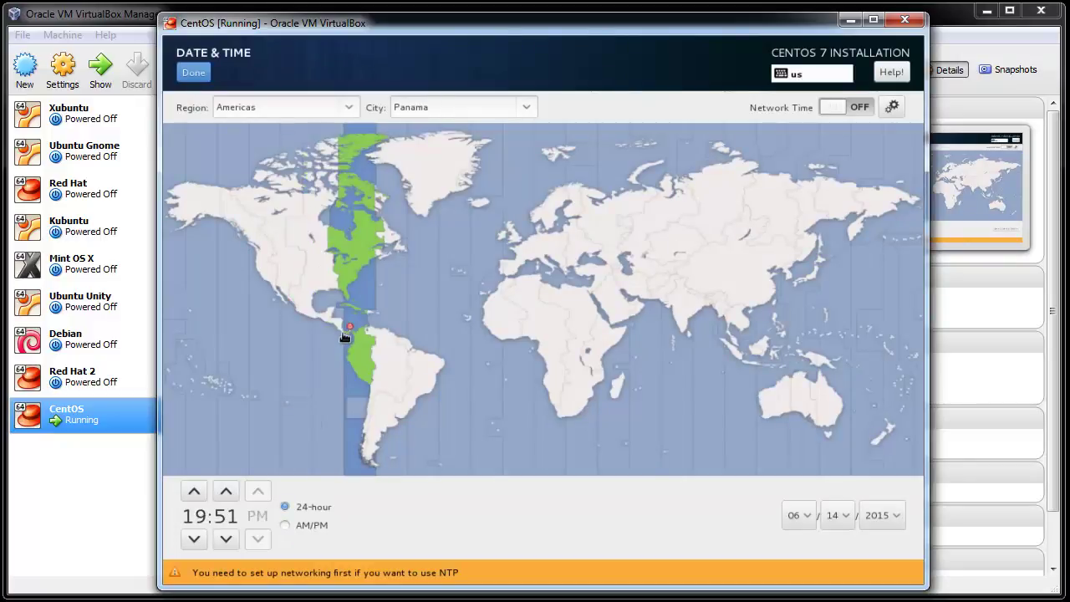
click(343, 334)
click(346, 335)
click(343, 333)
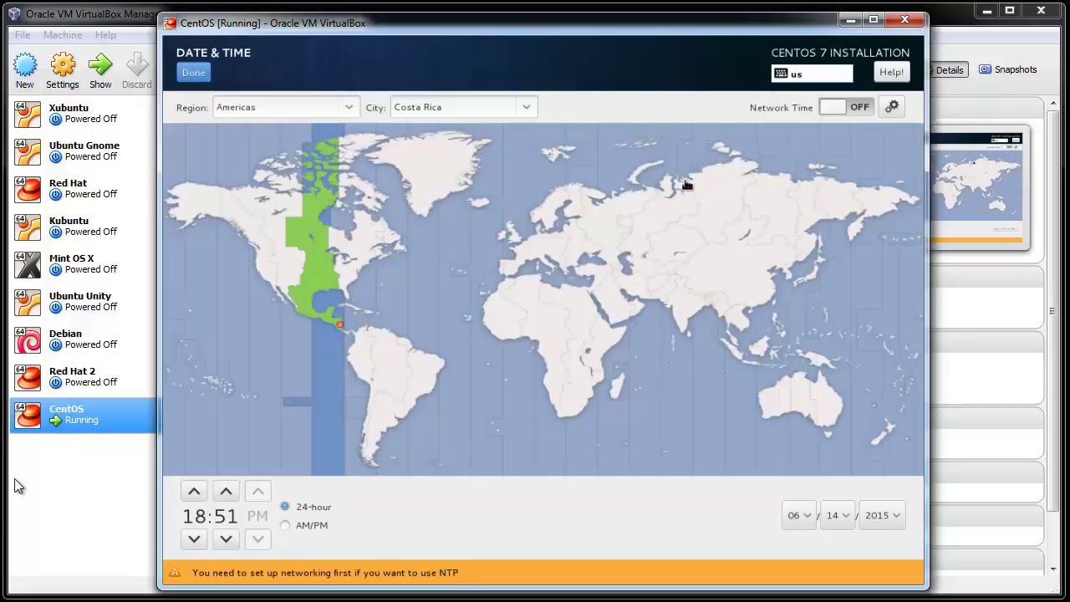
click(851, 19)
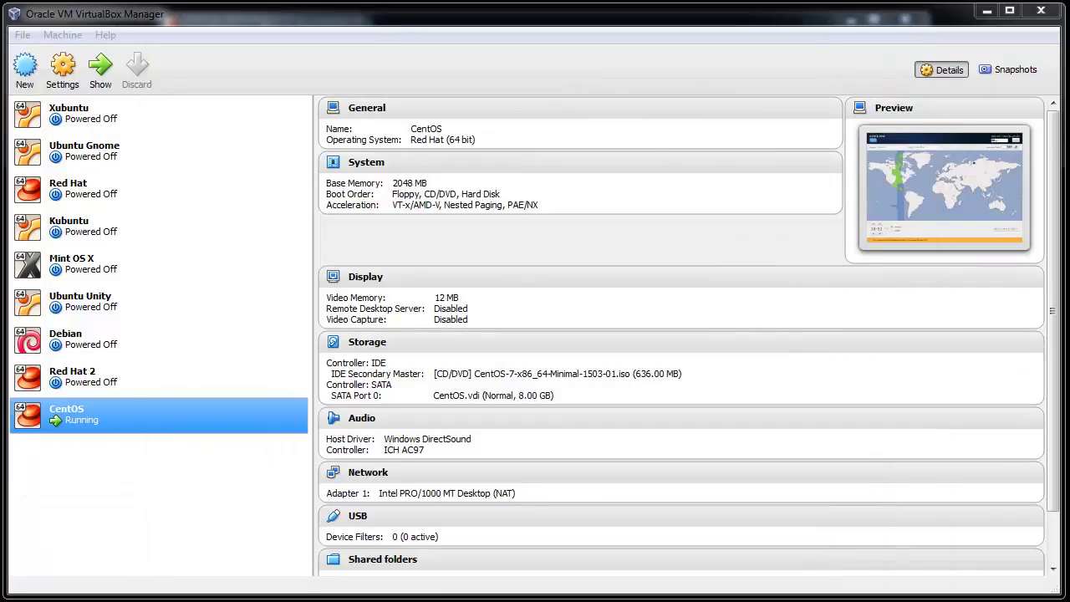
key(alt+Tab)
click(199, 68)
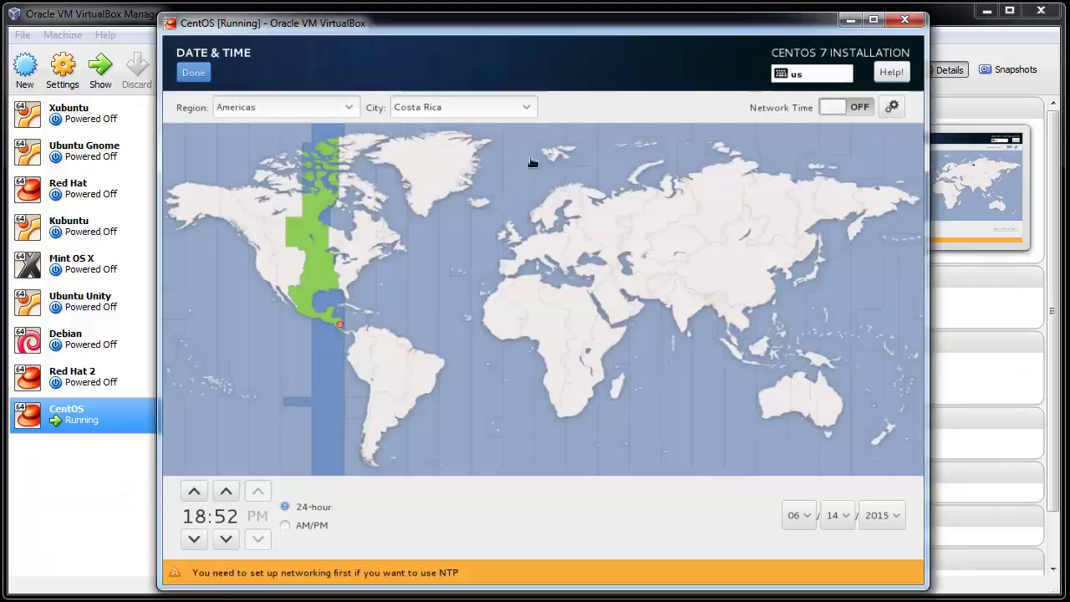
click(193, 75)
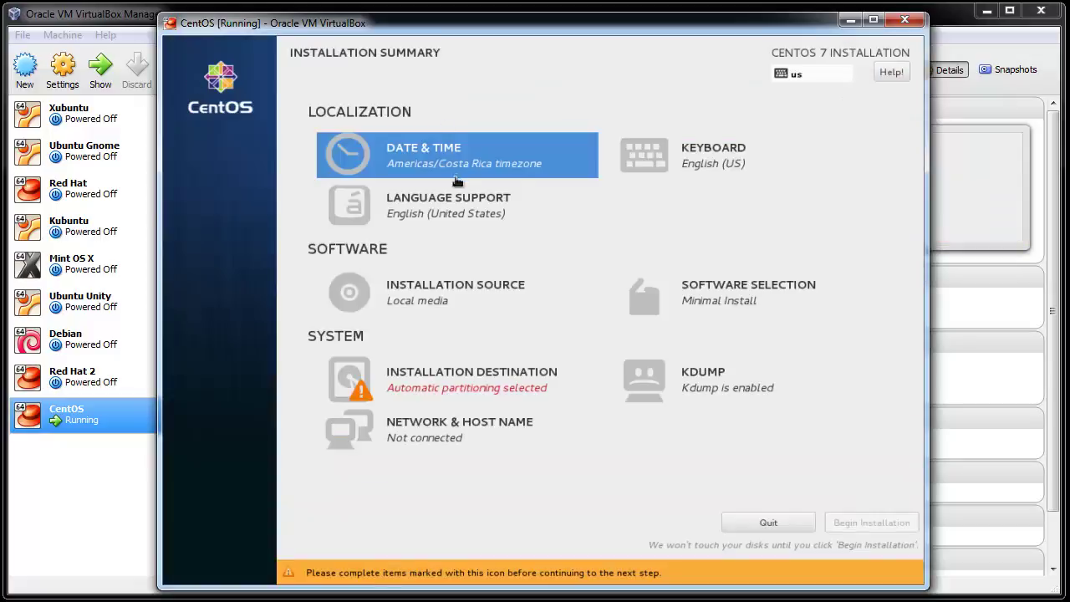
Step: Examine the keyboard layout, language support and installation source settings of the CentOS installation
click(719, 145)
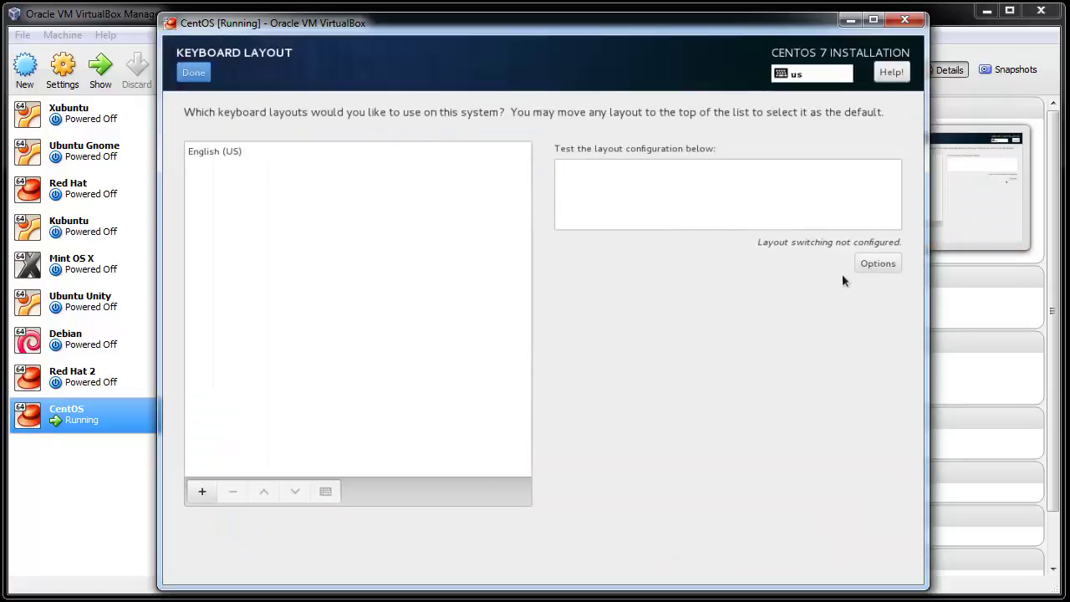
click(186, 77)
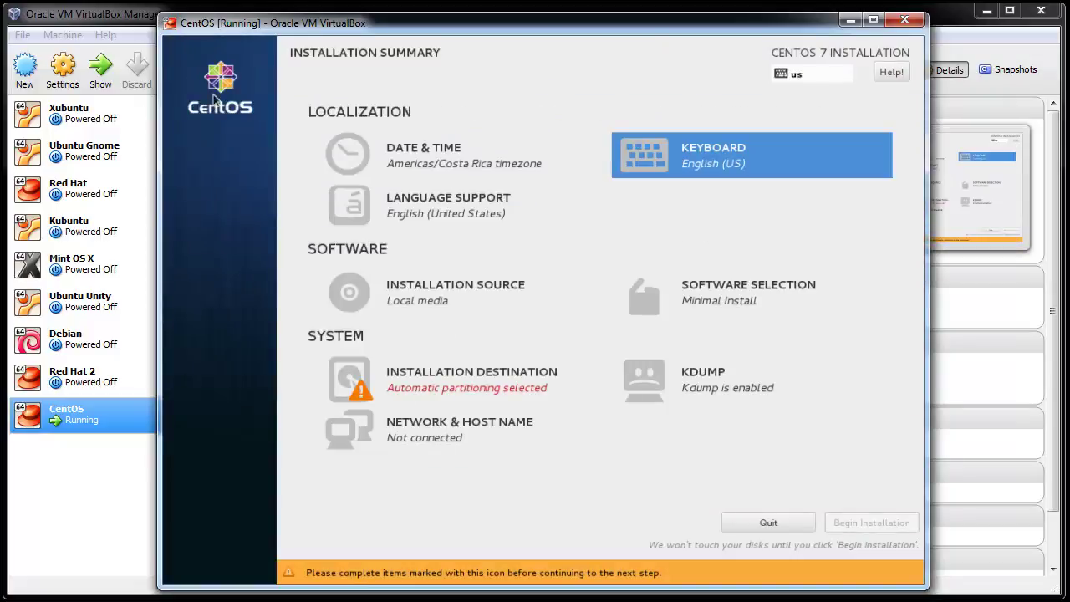
click(393, 206)
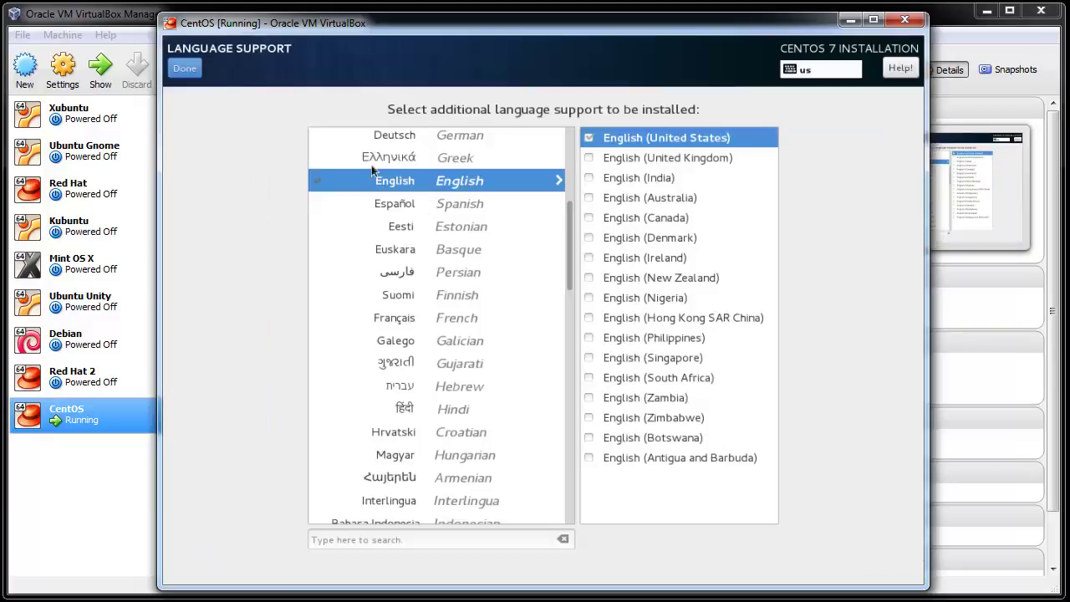
click(192, 72)
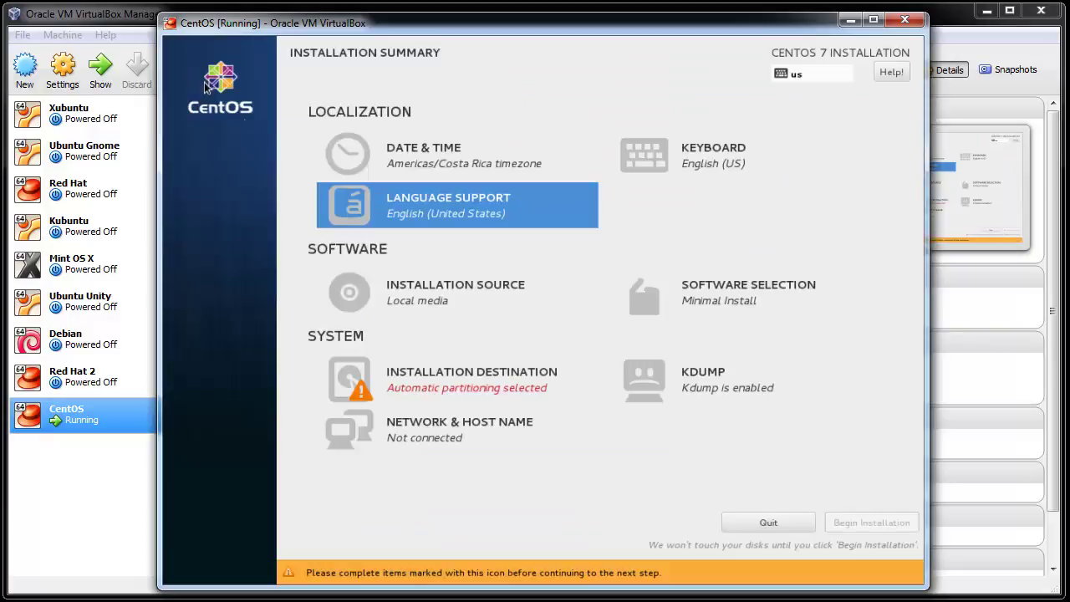
click(418, 295)
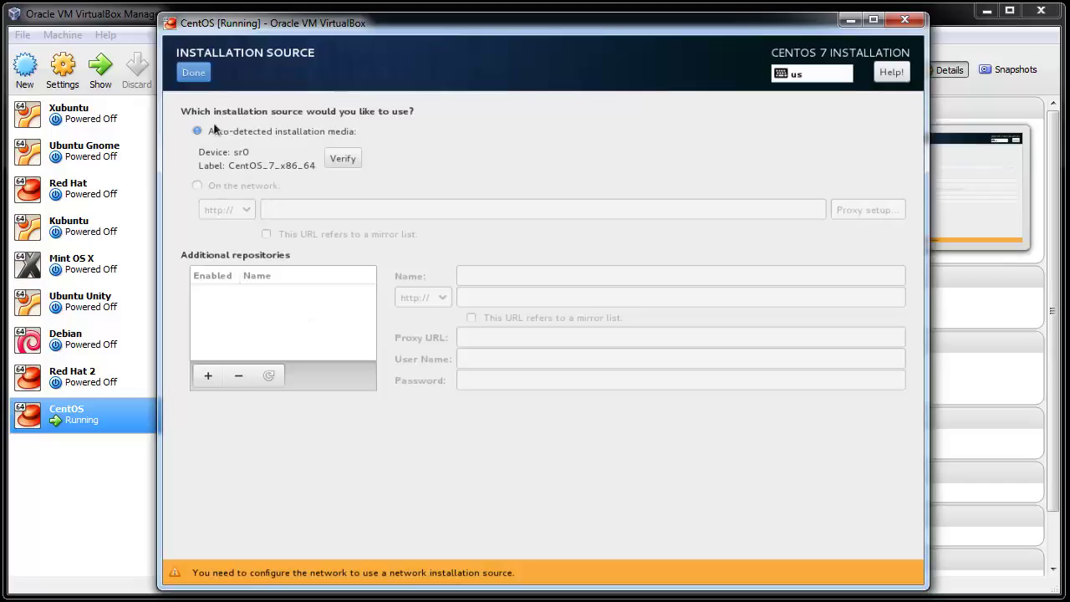
click(194, 73)
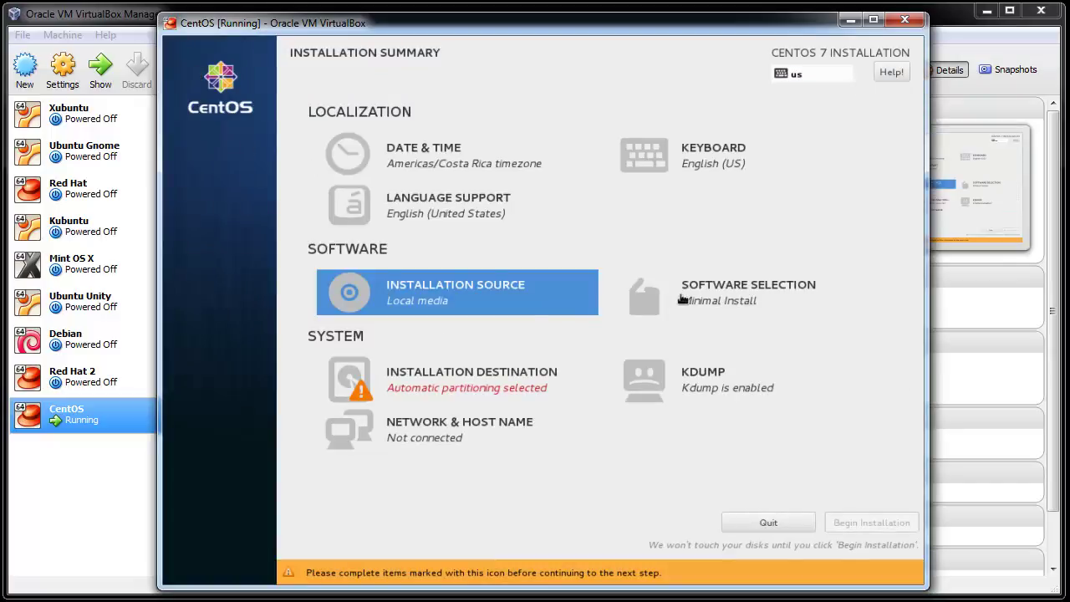
Step: Choose "I will configure partitioning" for the ATA VBOX HARDDISK installation destination
click(451, 385)
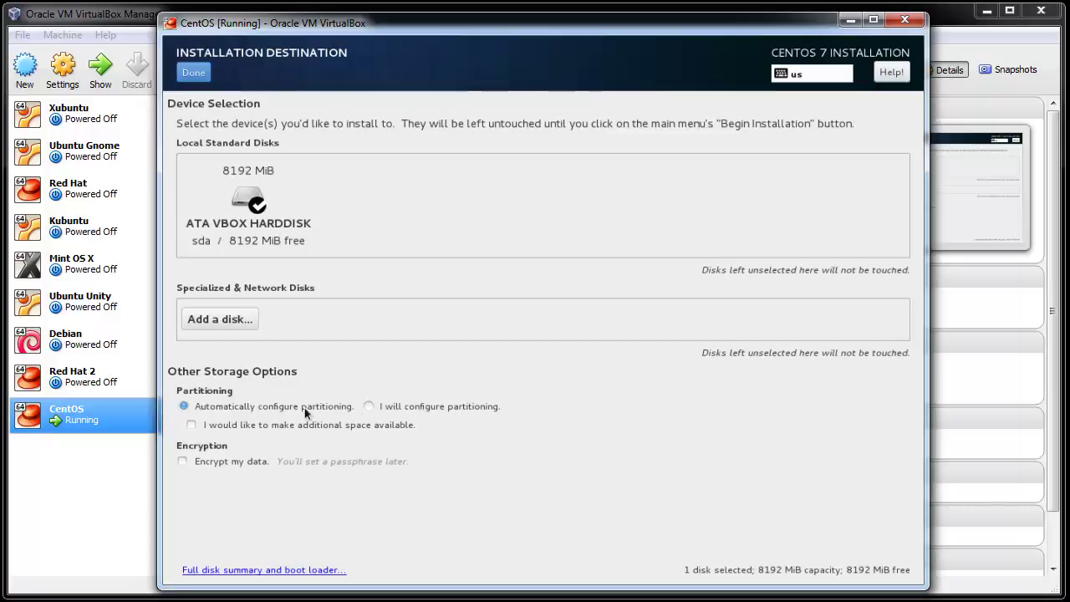
click(461, 406)
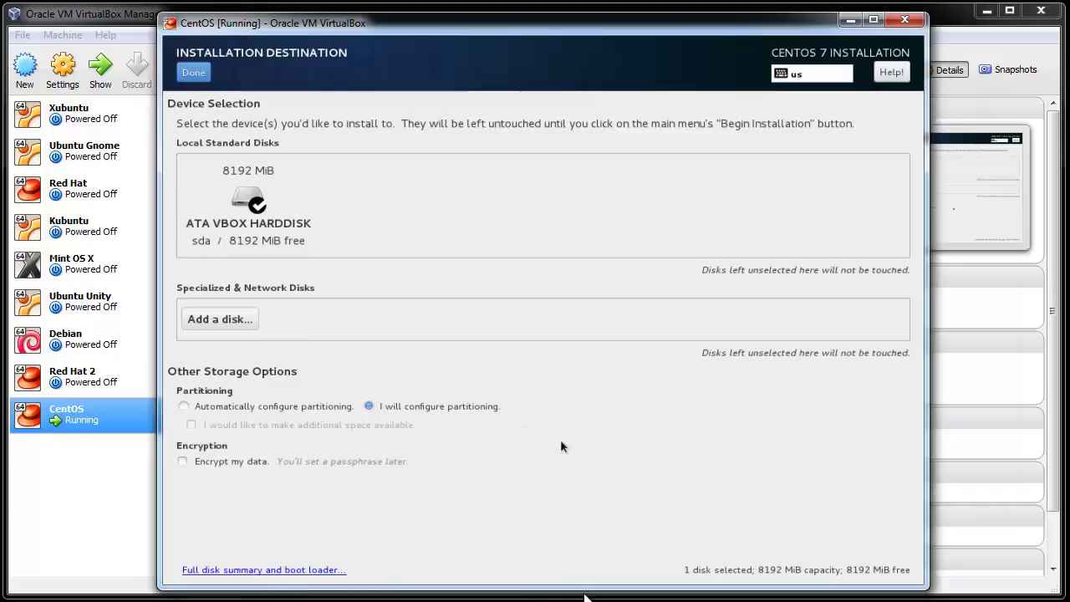
click(137, 541)
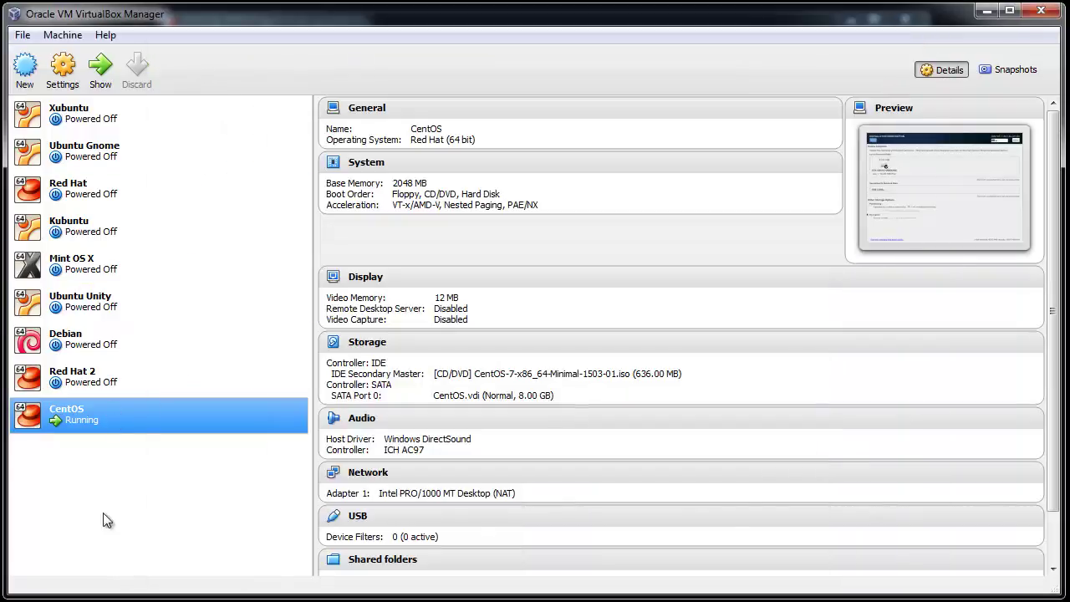
click(338, 576)
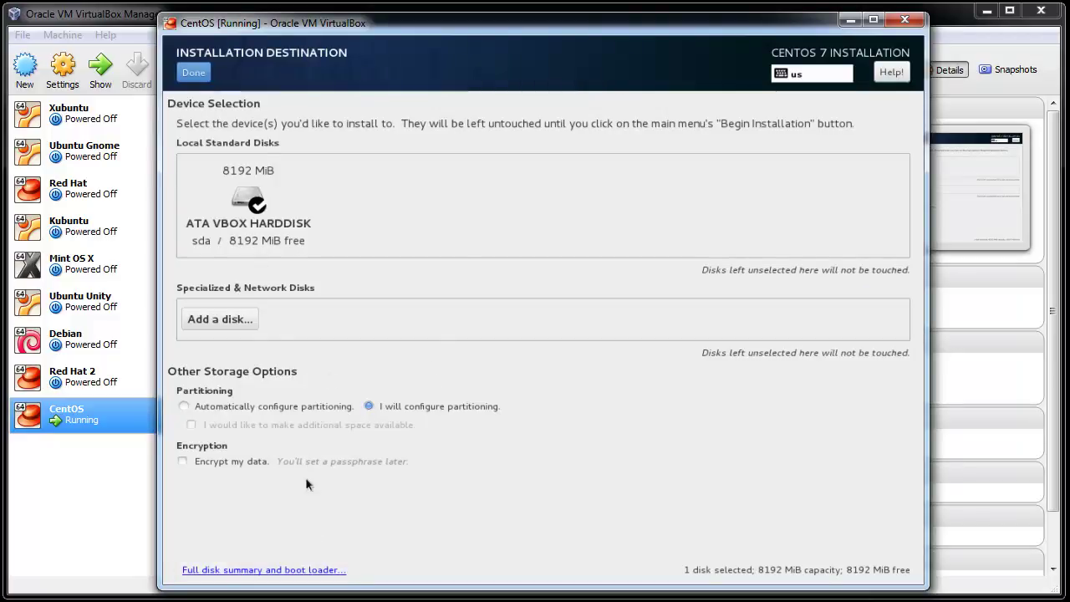
Step: Review the full disk summary and boot loader for the selected disk and proceed to manual partitioning
click(338, 570)
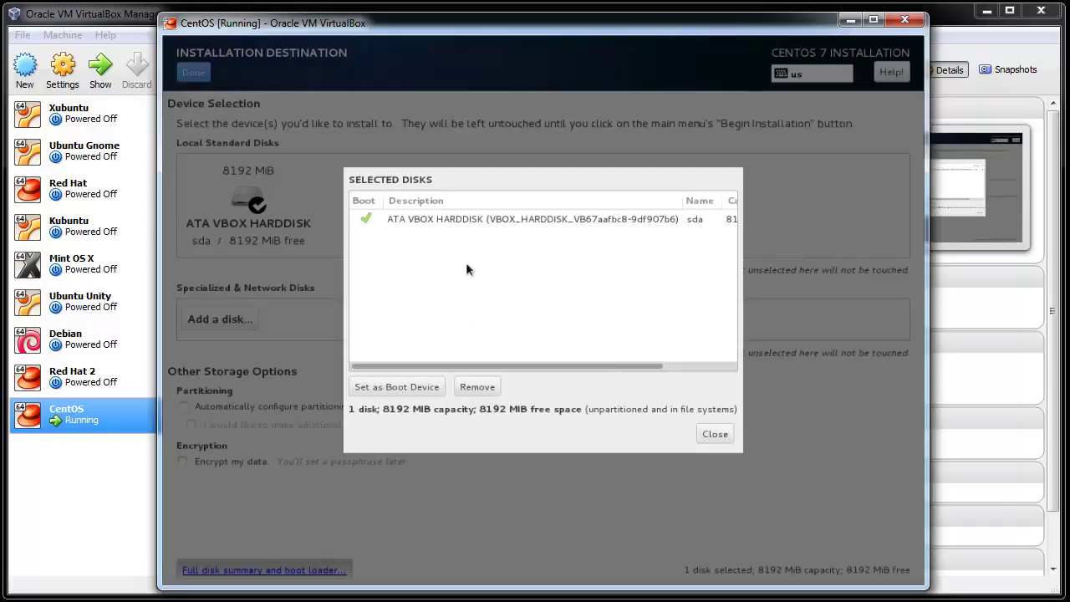
click(480, 222)
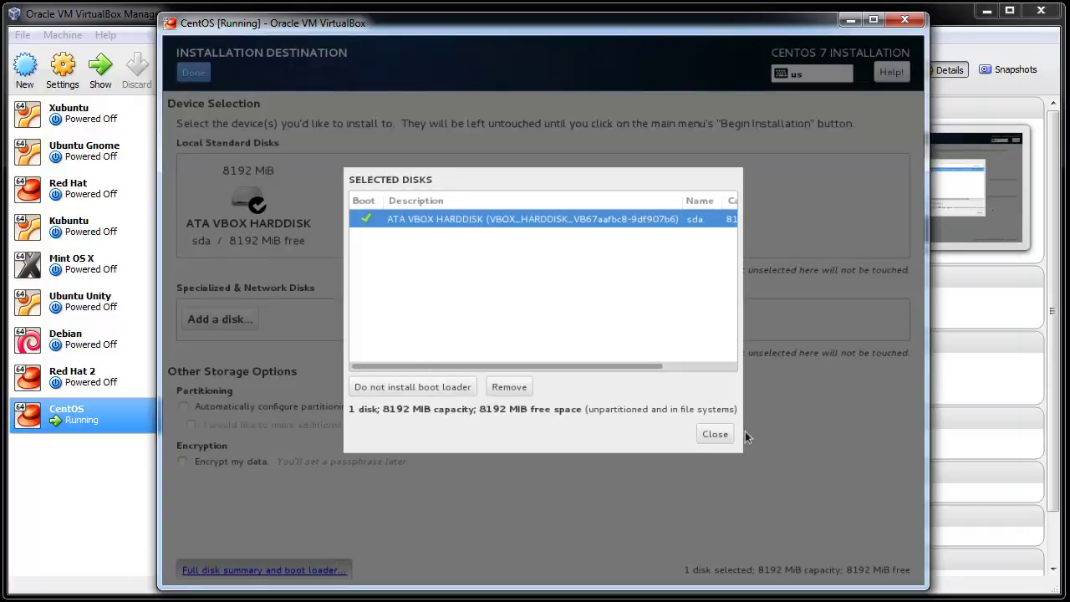
click(721, 433)
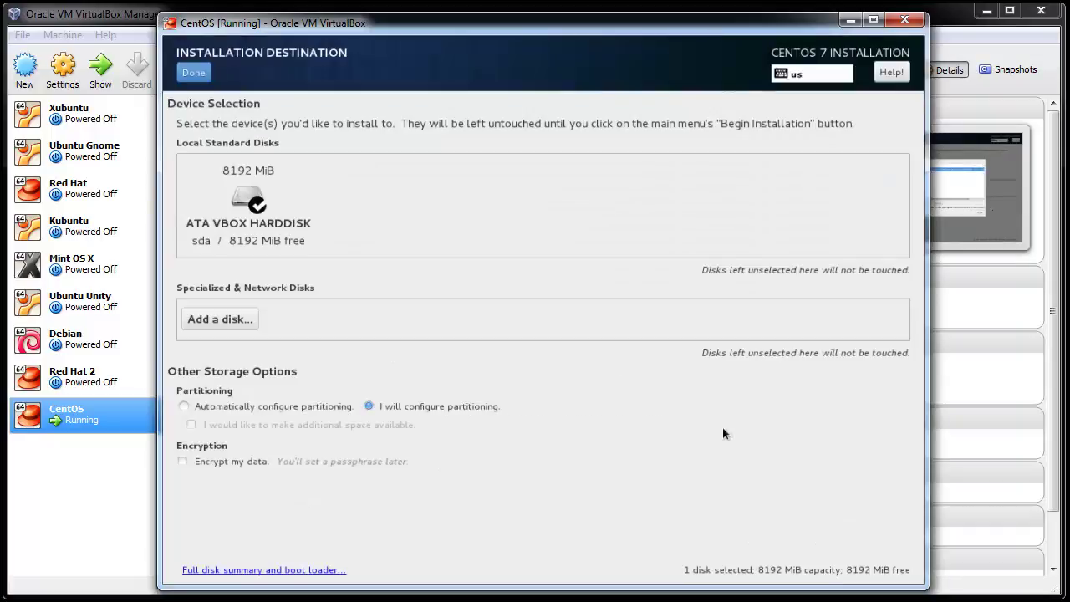
click(209, 74)
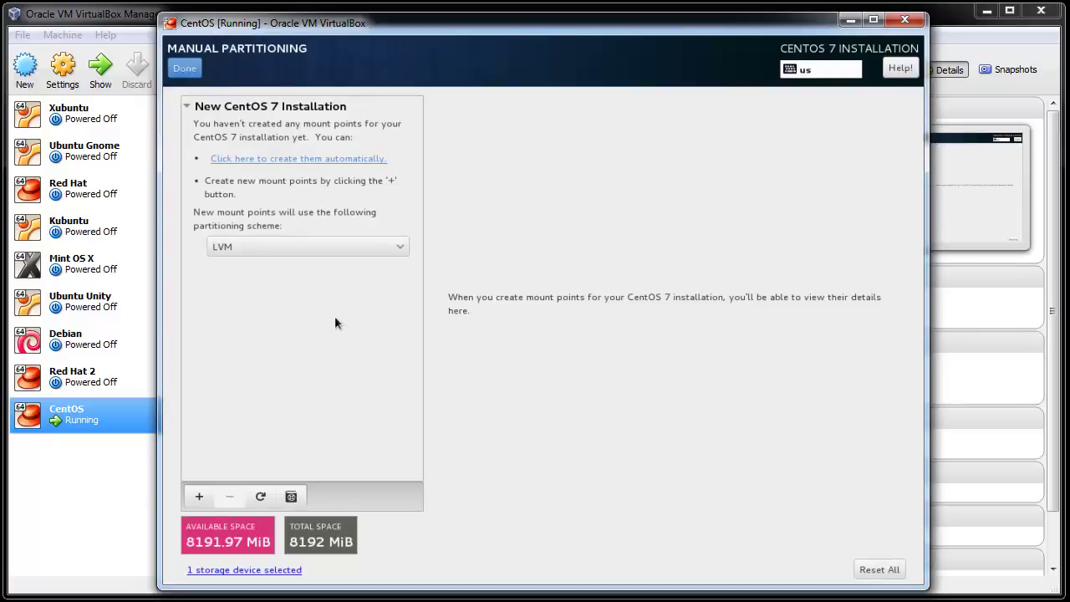
Step: Keep LVM as the partitioning scheme and add a / mount point with a desired capacity of 4GB
click(367, 249)
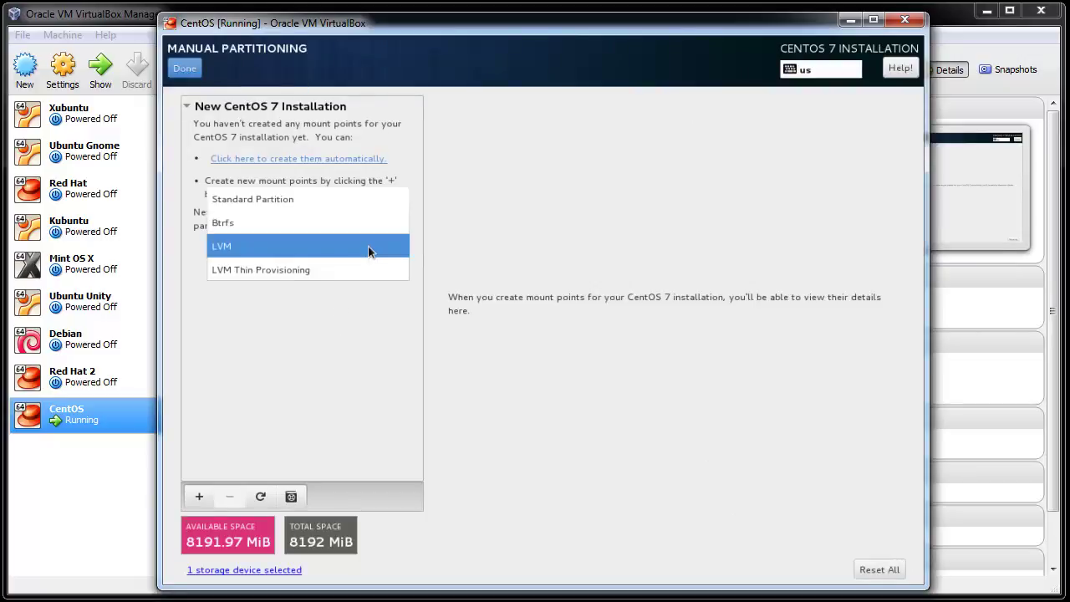
click(354, 247)
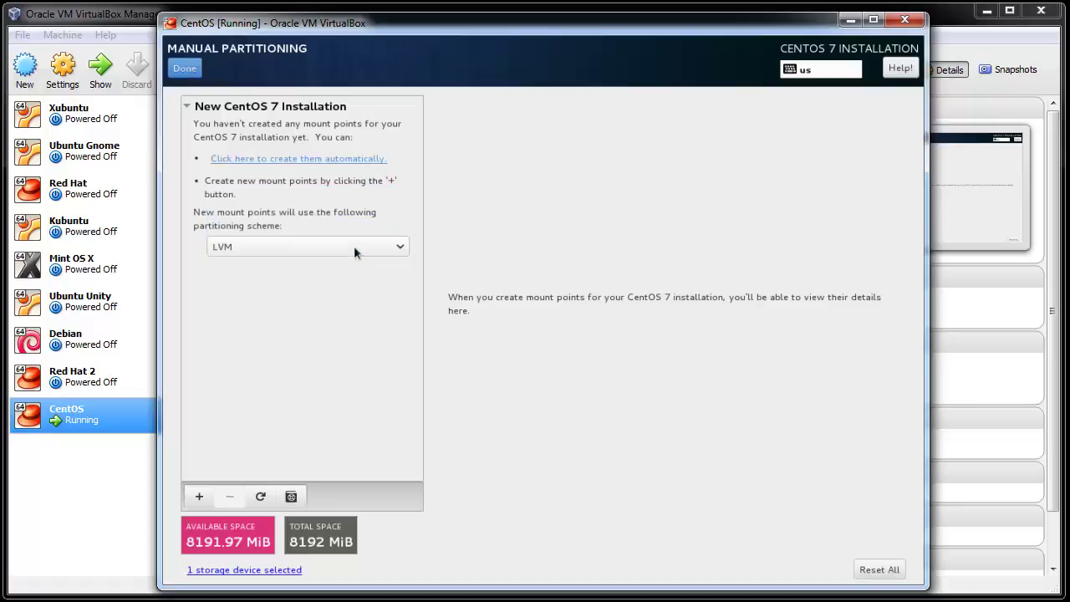
click(200, 496)
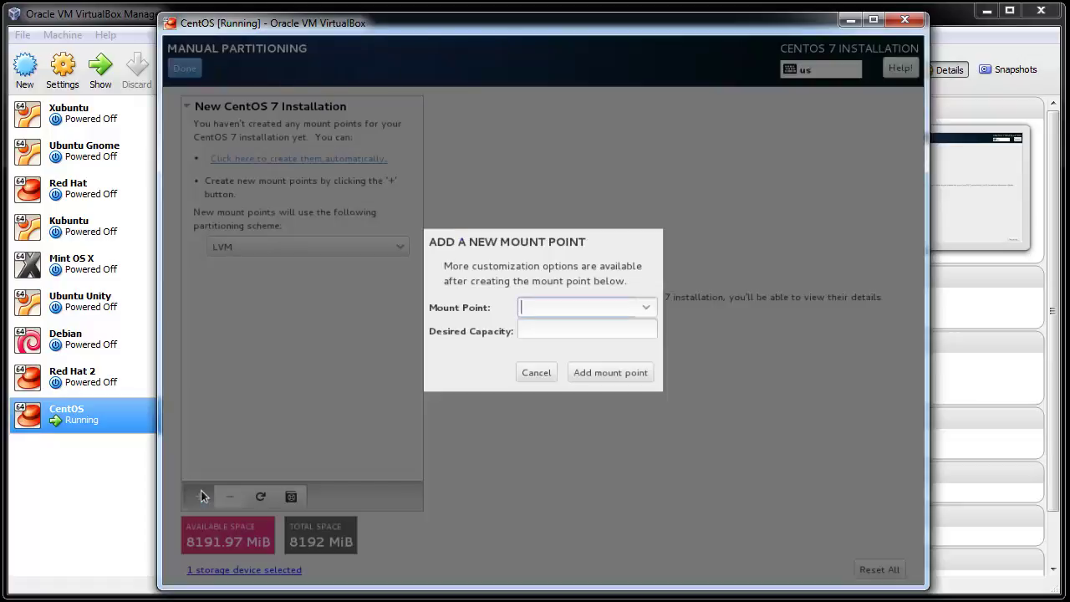
click(644, 309)
click(607, 319)
click(575, 328)
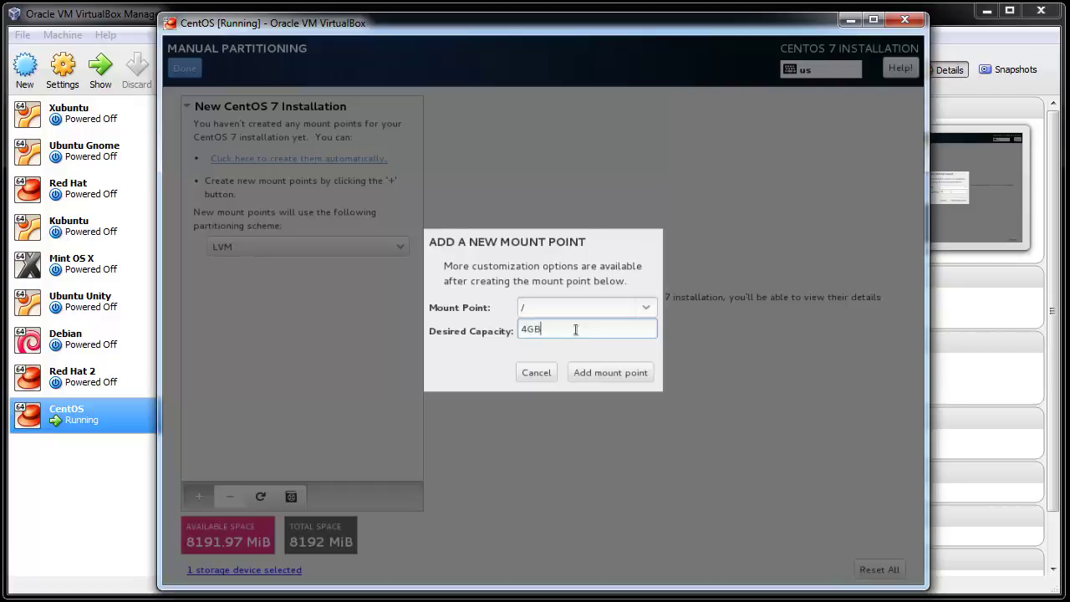
click(646, 371)
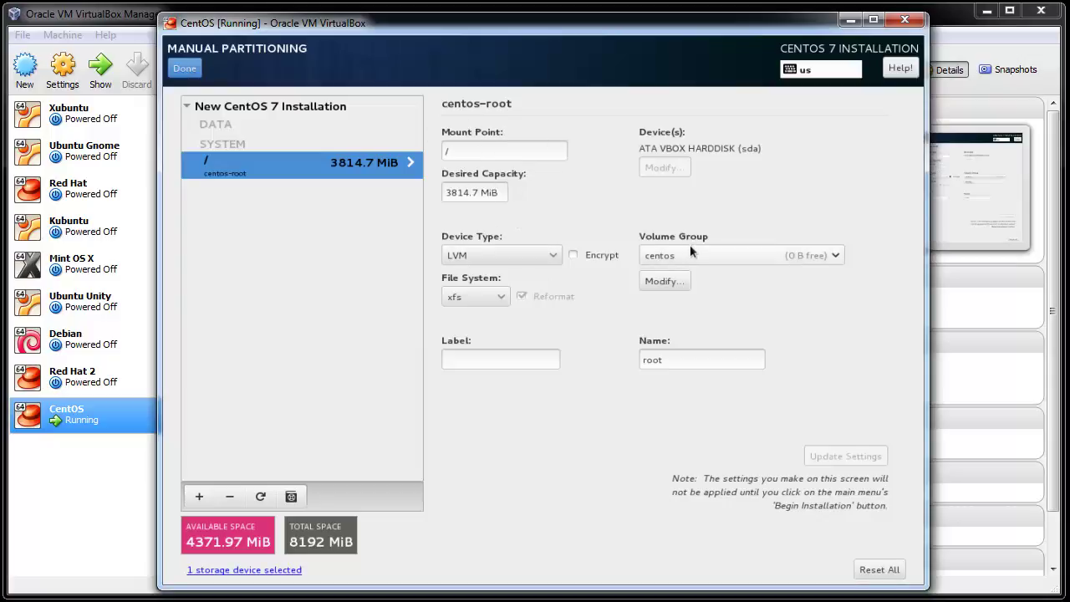
Step: Change the / mount point's file system to ext4 and update its settings
click(497, 296)
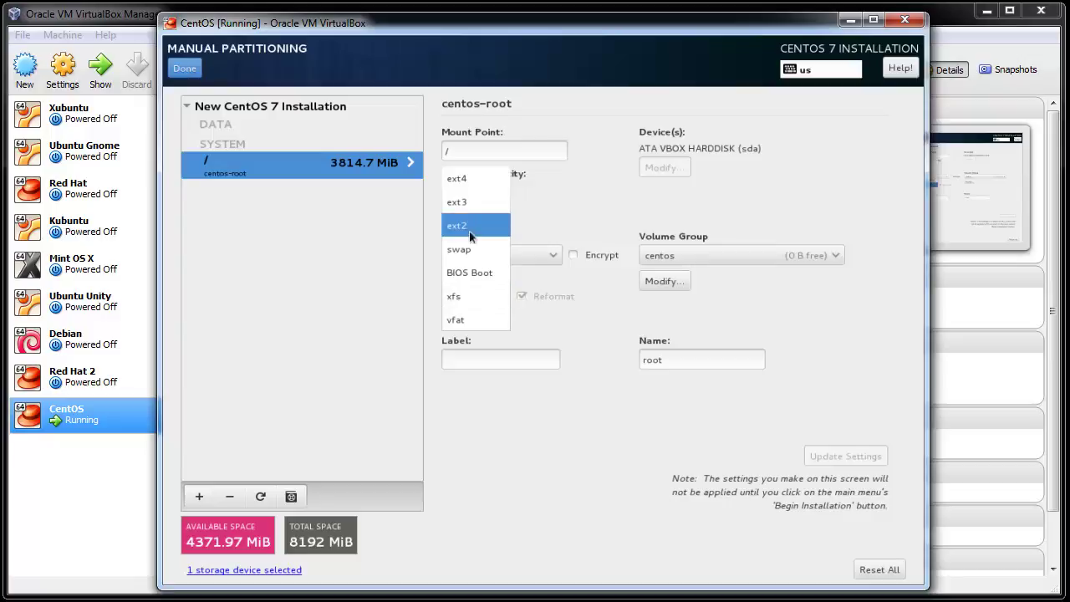
click(470, 187)
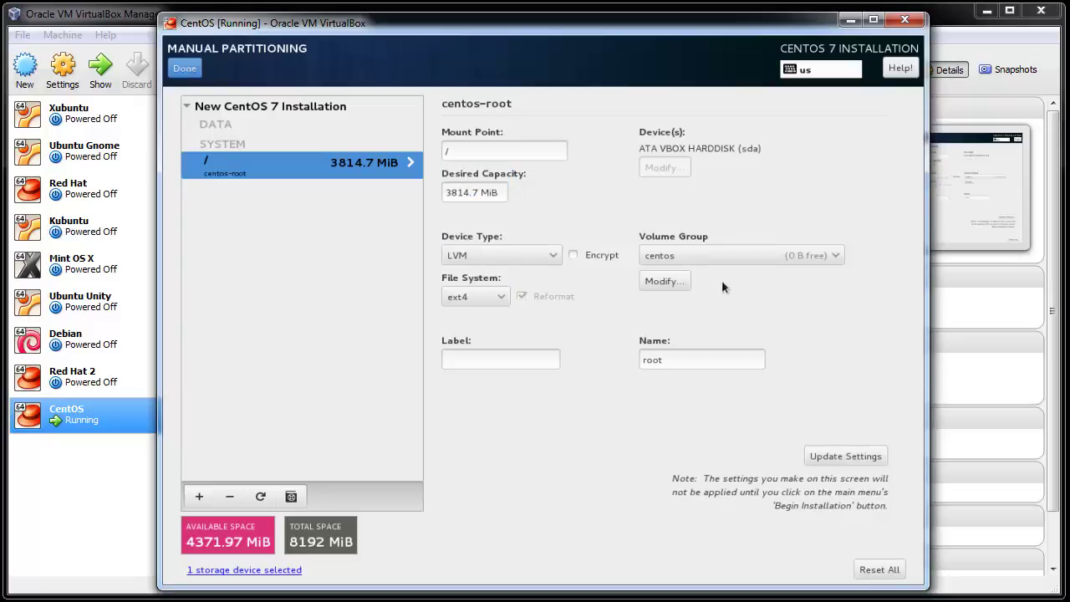
click(826, 454)
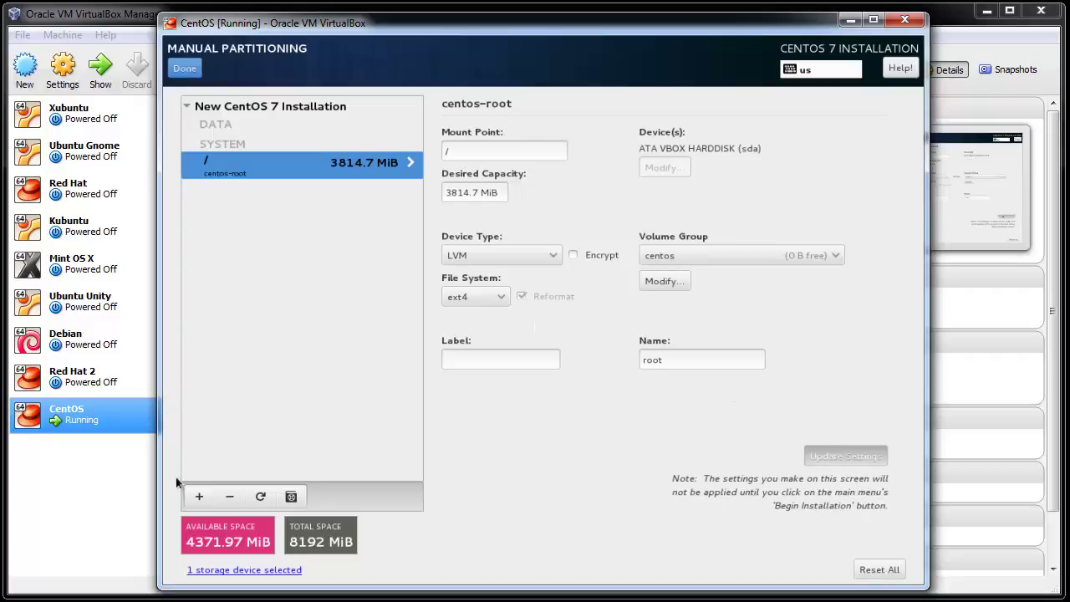
Step: Add a swap mount point with a desired capacity of 2GB
click(199, 494)
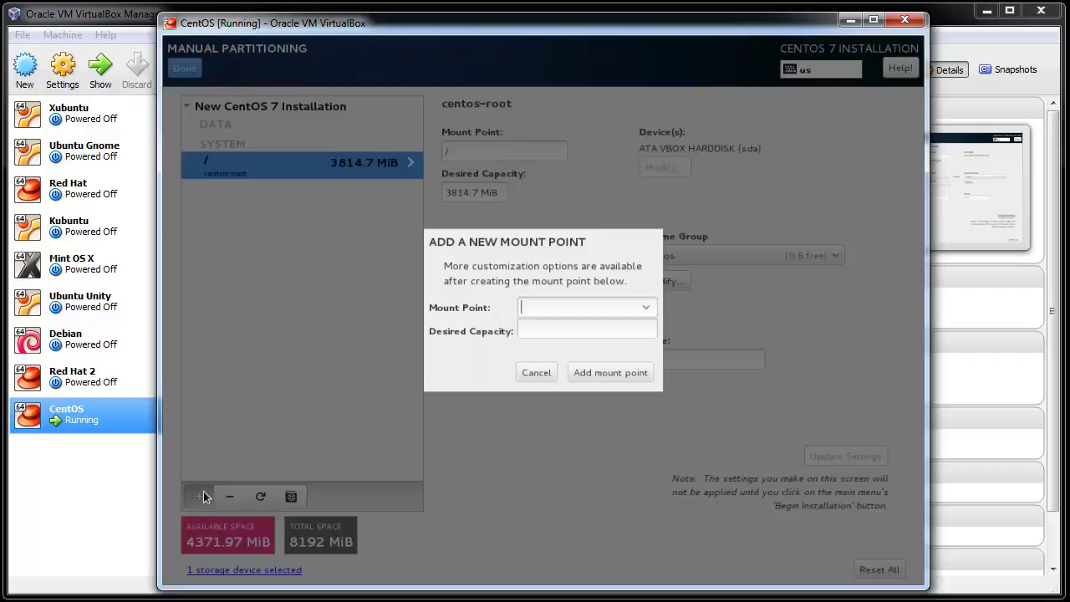
click(644, 307)
click(543, 420)
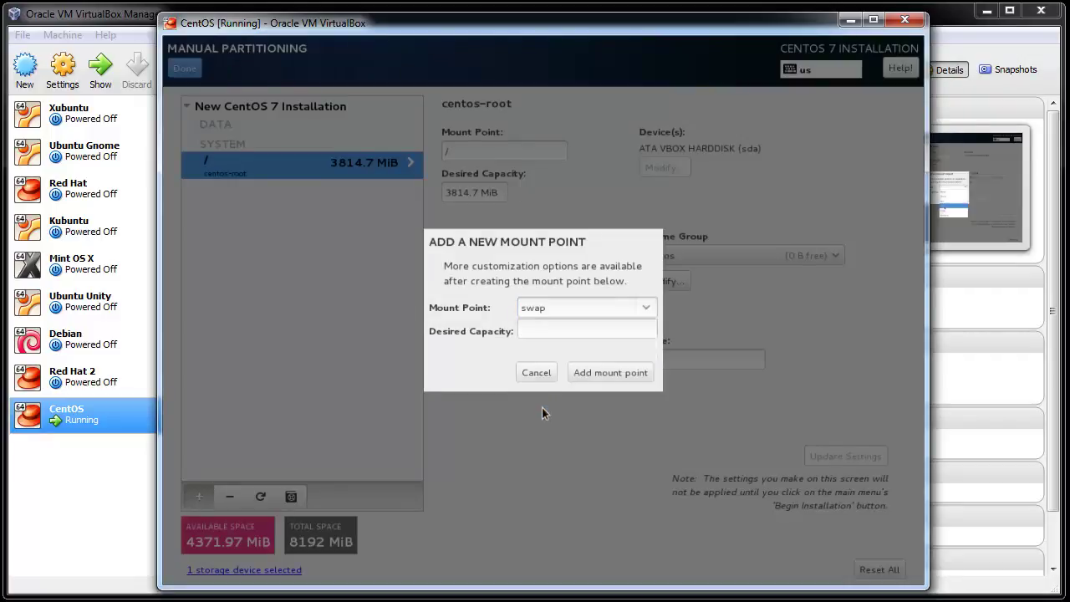
click(563, 331)
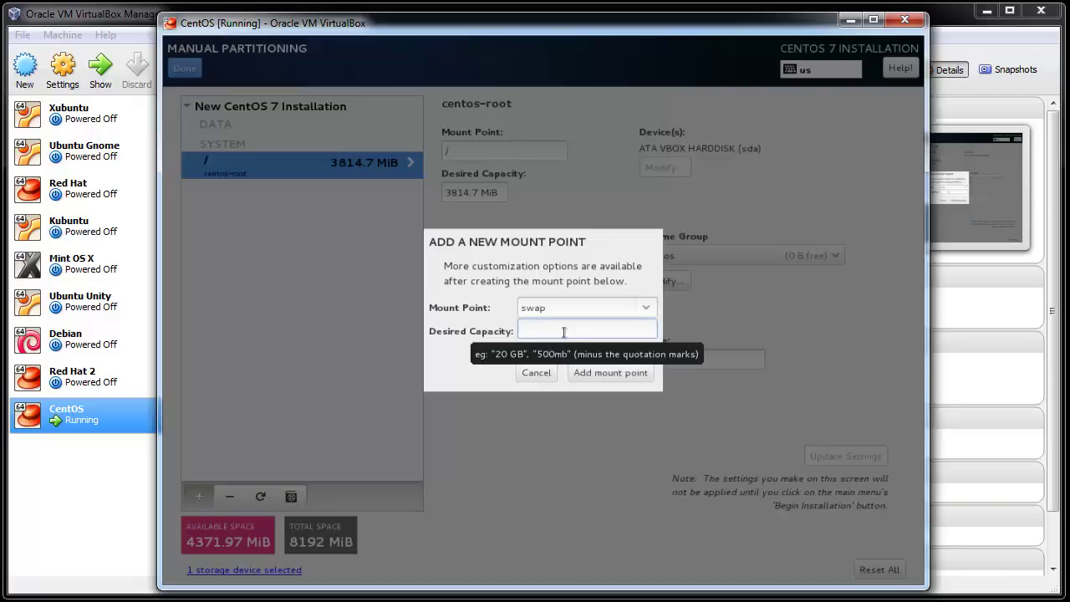
text(2GB)
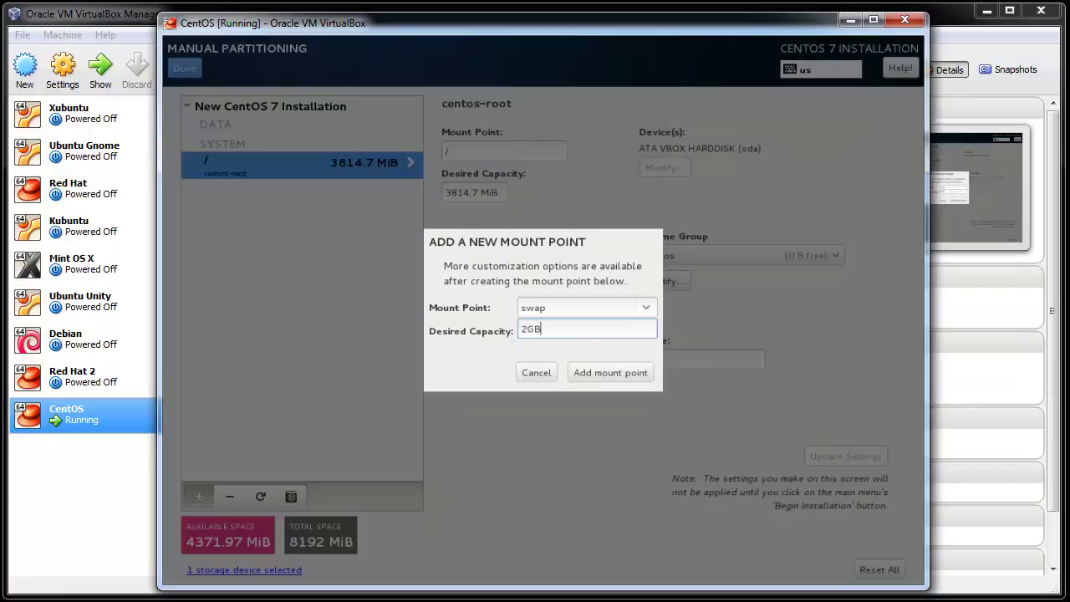
click(589, 373)
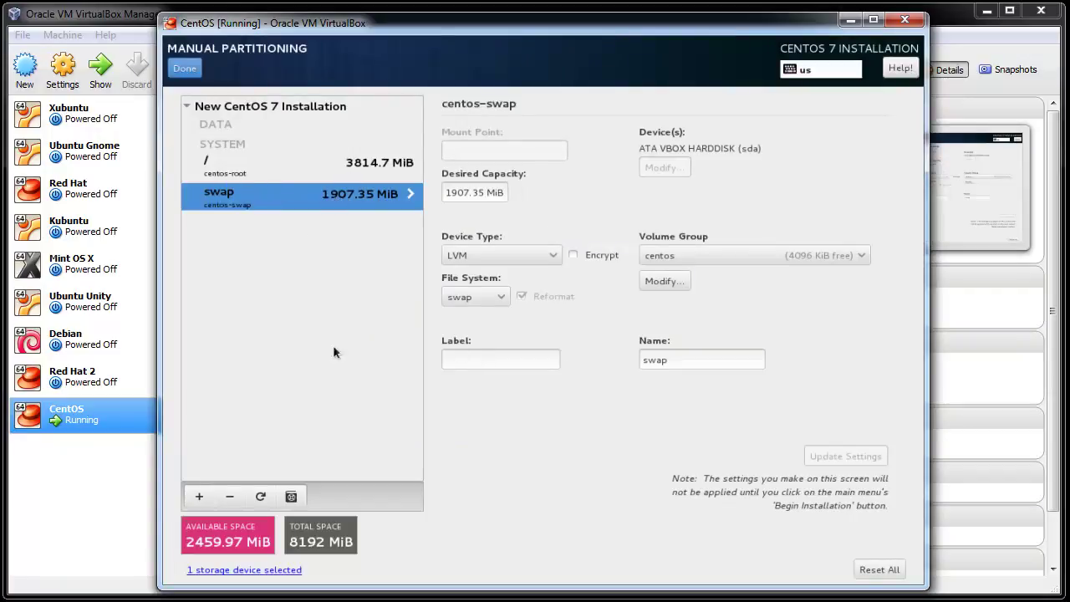
Step: Add a /boot mount point with a desired capacity of 200mb
click(200, 497)
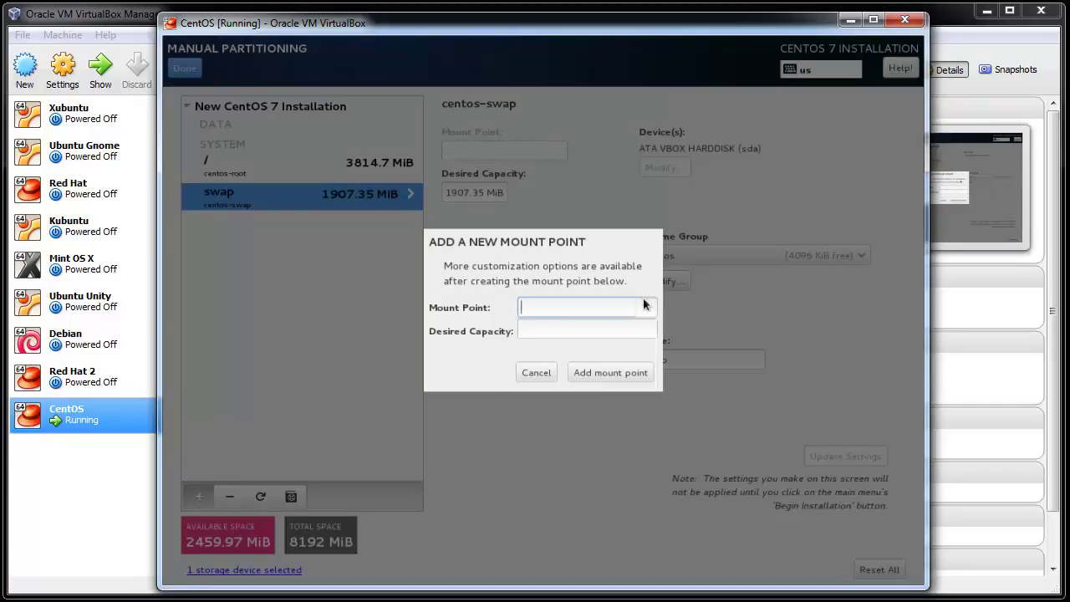
click(643, 304)
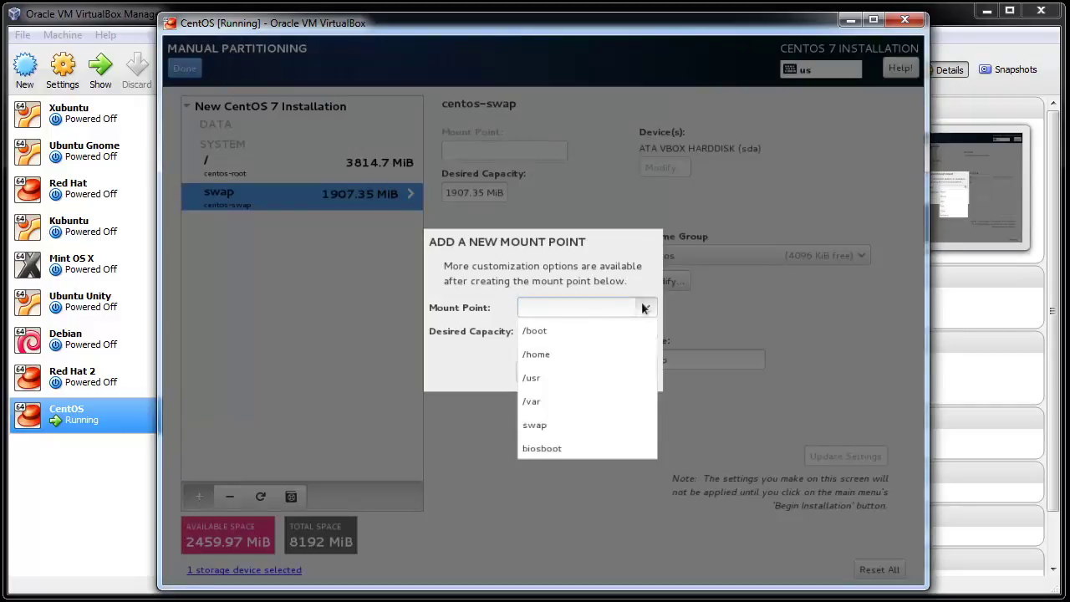
click(578, 330)
click(579, 331)
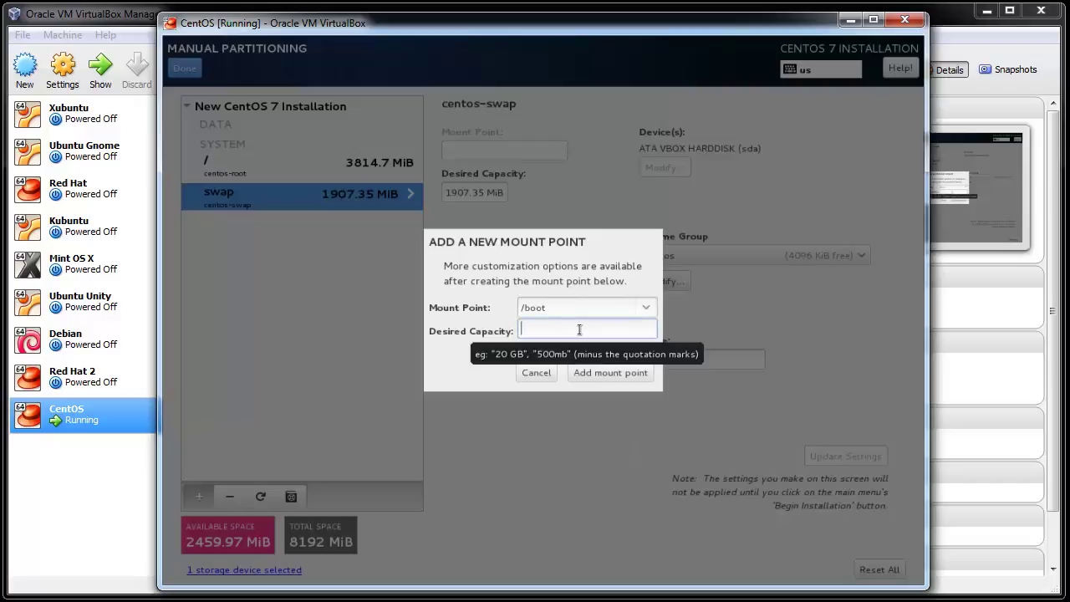
text(200mb)
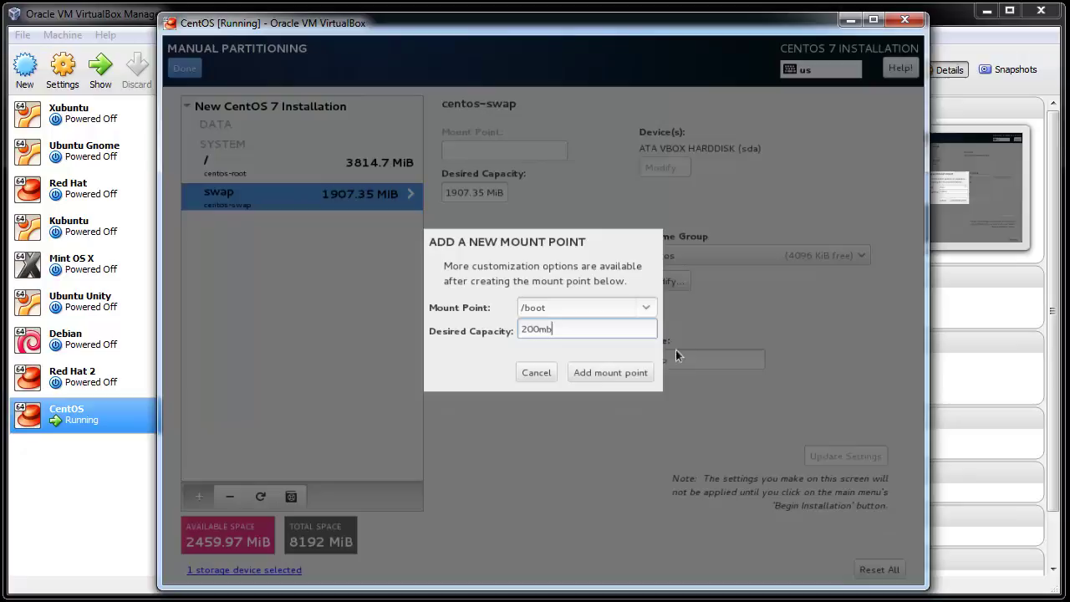
click(635, 373)
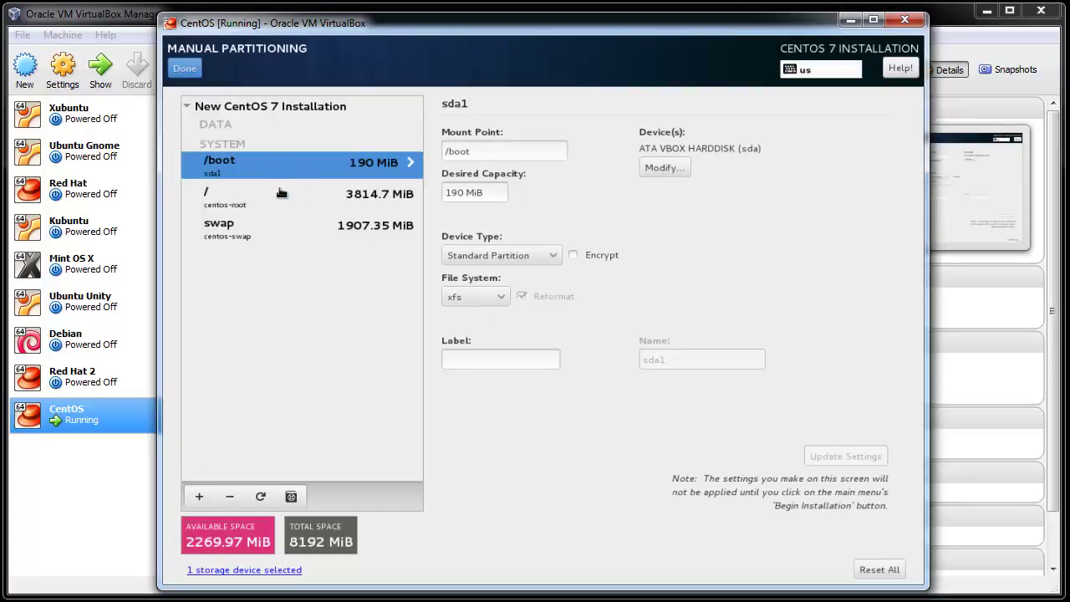
Step: Add a /var mount point with a desired capacity of 200mb
click(284, 192)
click(200, 496)
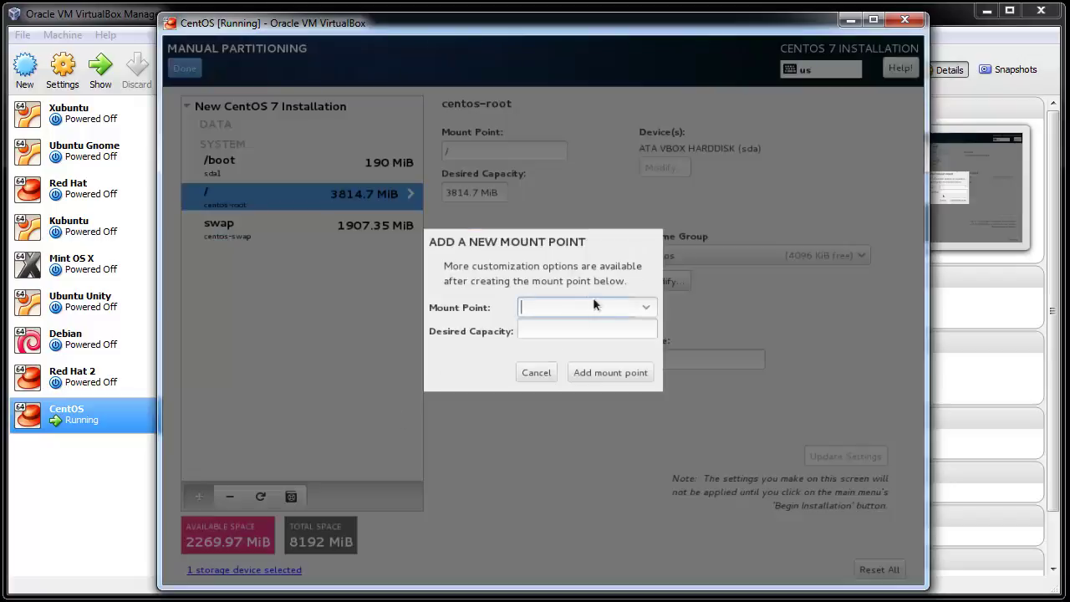
click(635, 308)
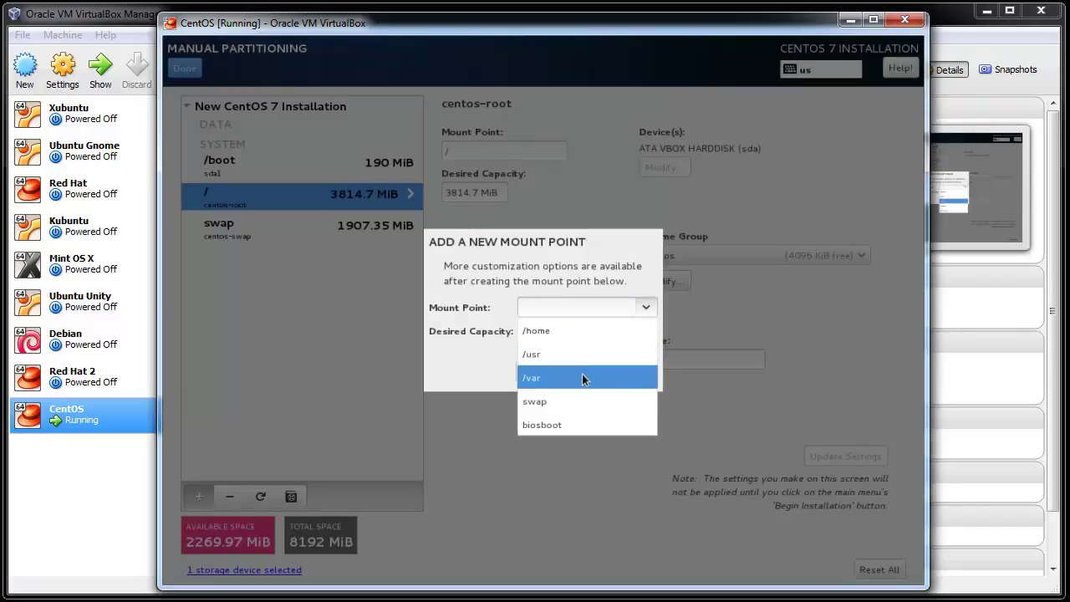
click(581, 377)
click(590, 332)
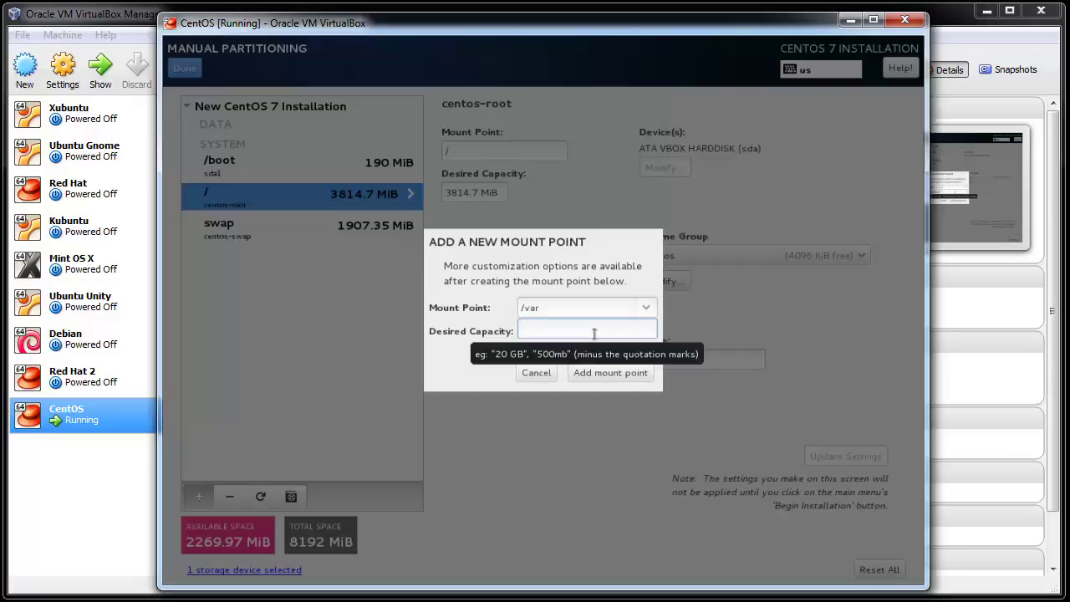
text(200mb)
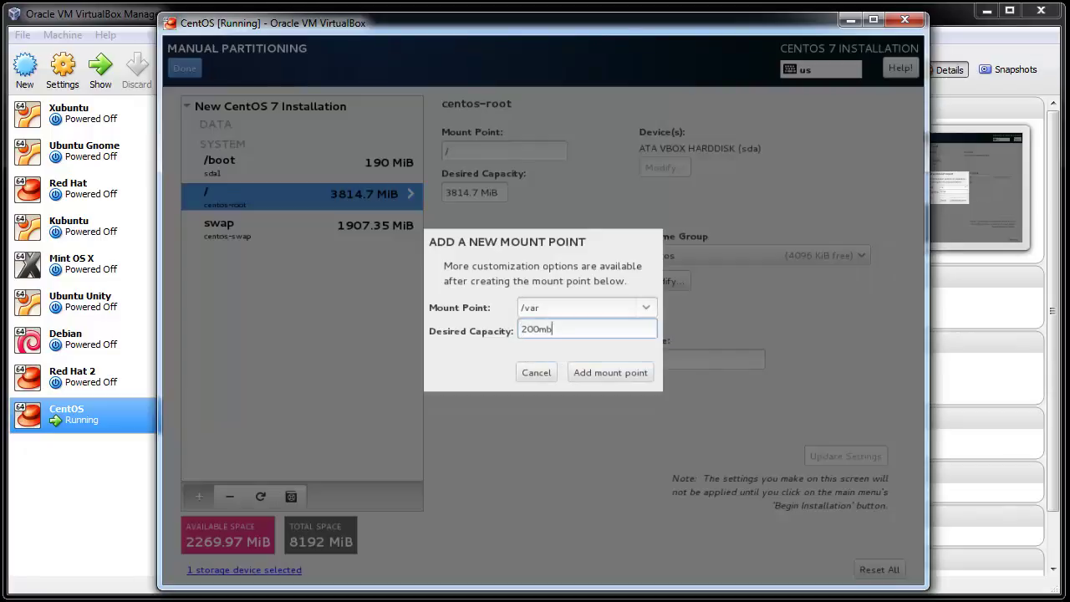
click(589, 374)
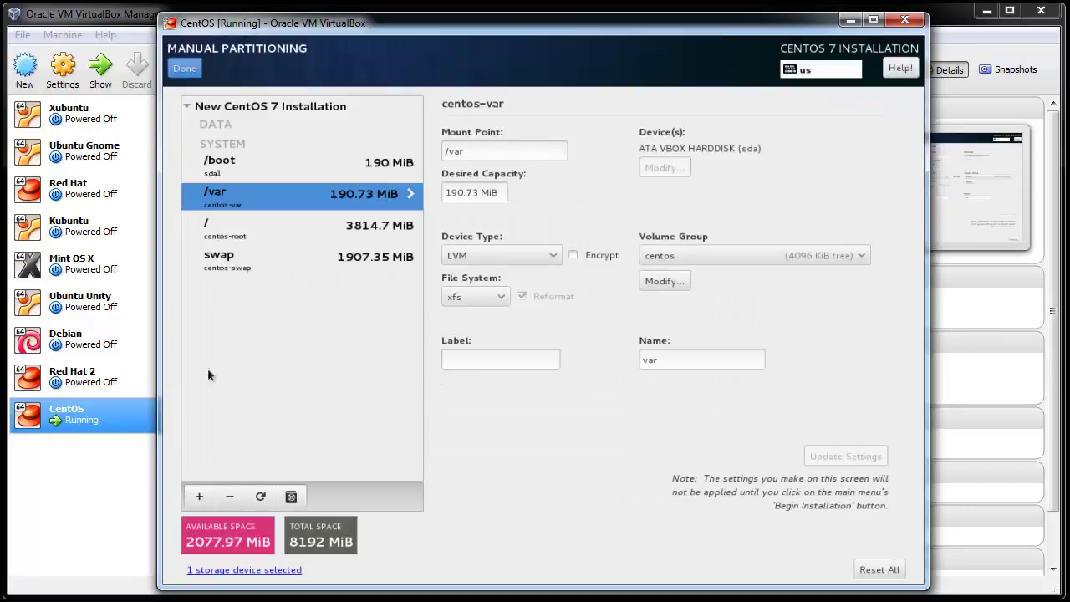
Step: Add a /home mount point with a desired capacity of 1GB
click(199, 496)
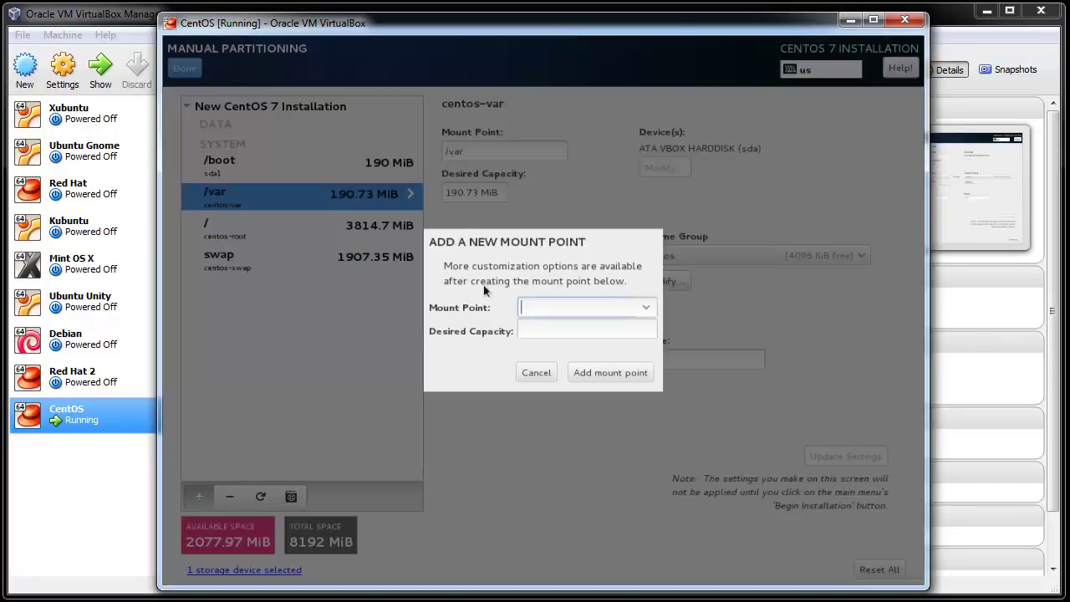
click(640, 307)
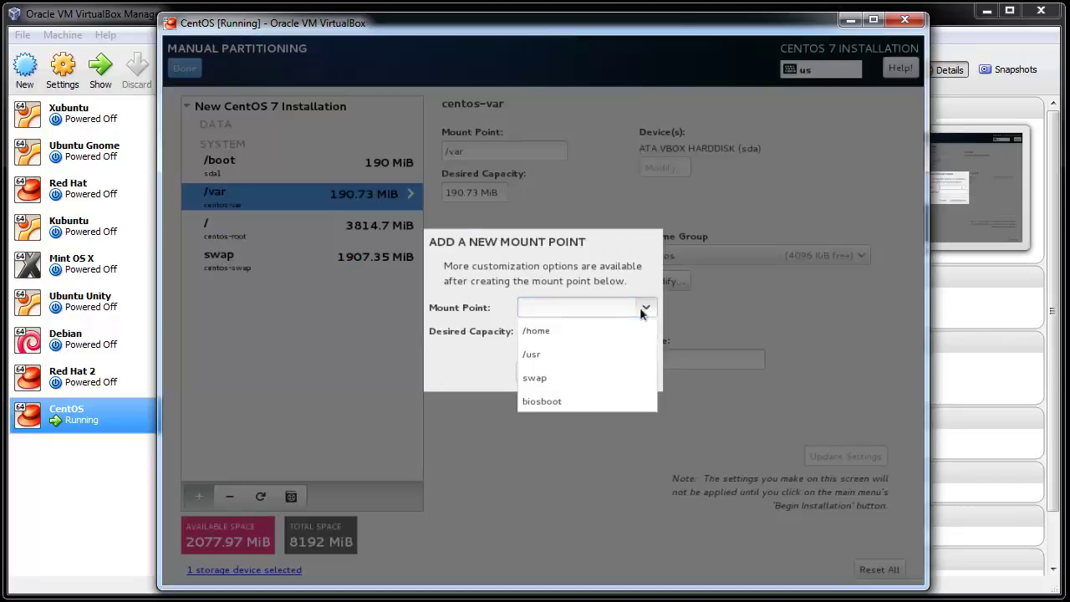
click(590, 330)
click(591, 328)
text(1)
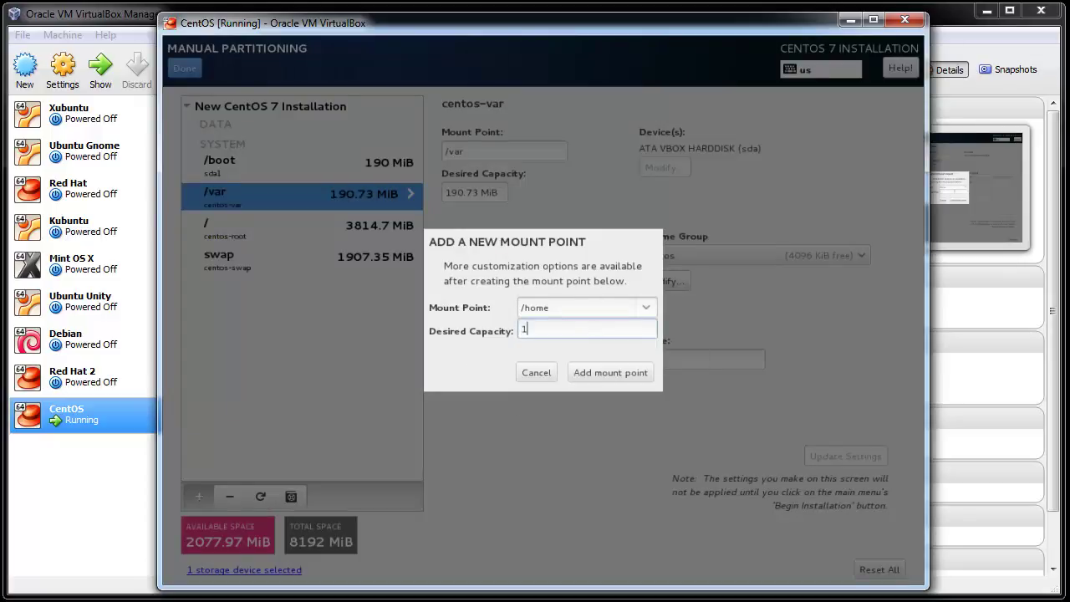
text(GB)
click(604, 374)
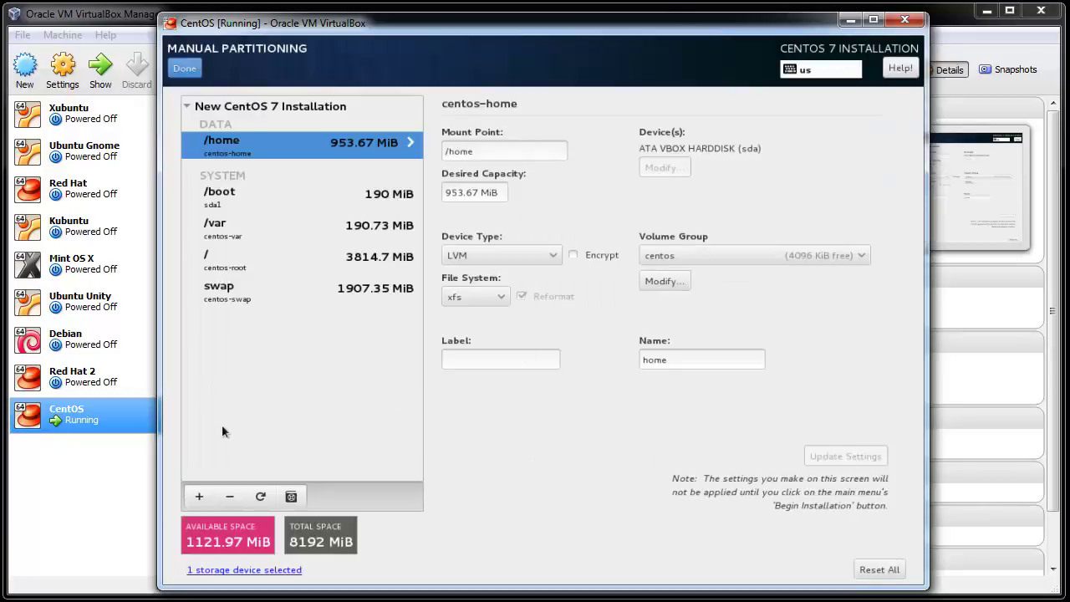
Step: Review the settings of each mount point, then finish manual partitioning and accept the summary of changes
click(274, 209)
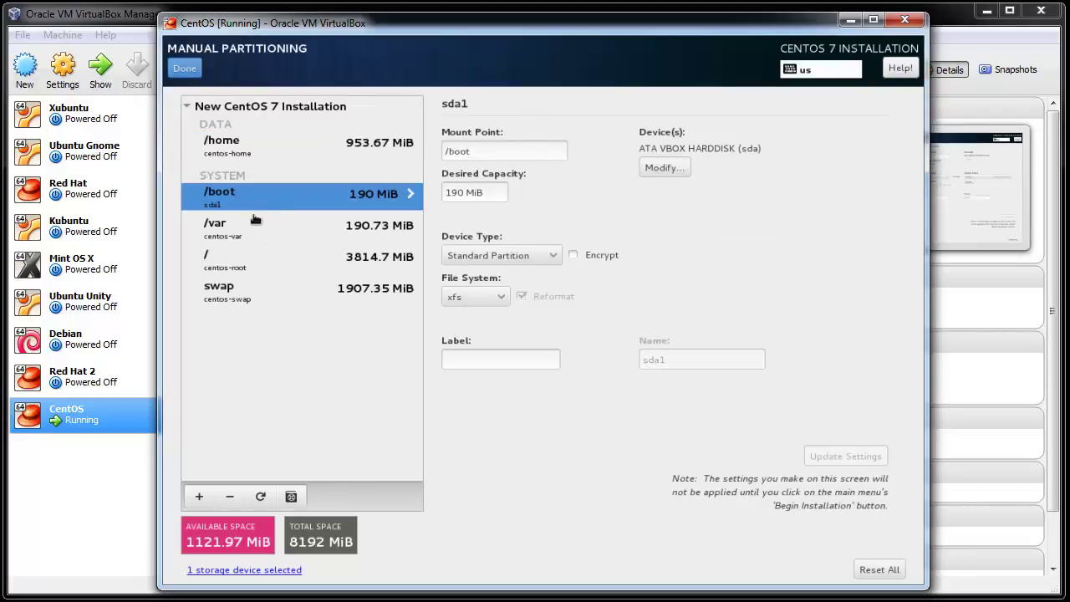
click(259, 260)
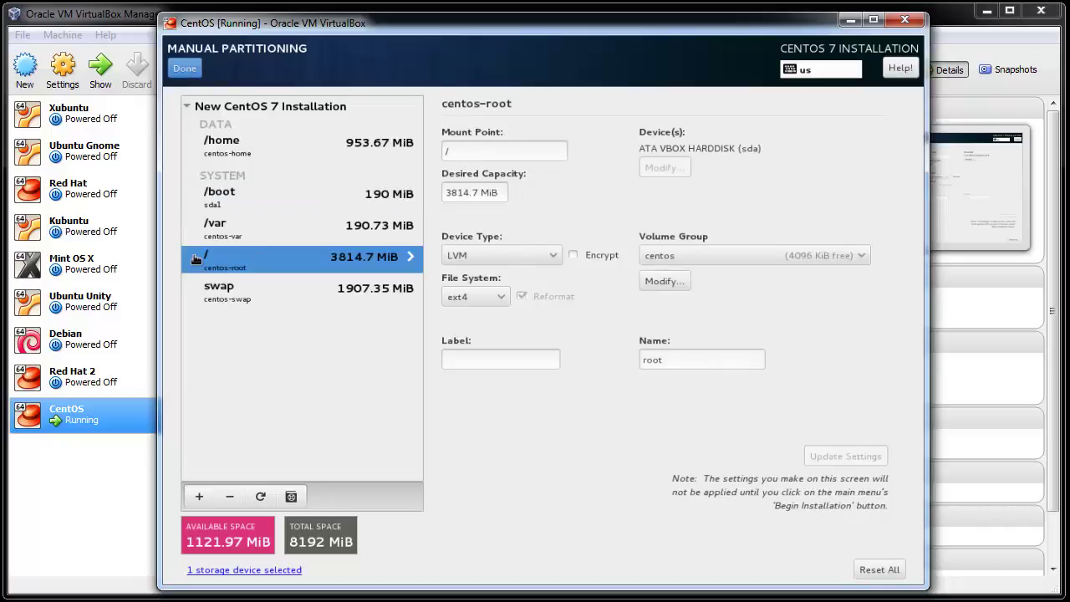
click(243, 294)
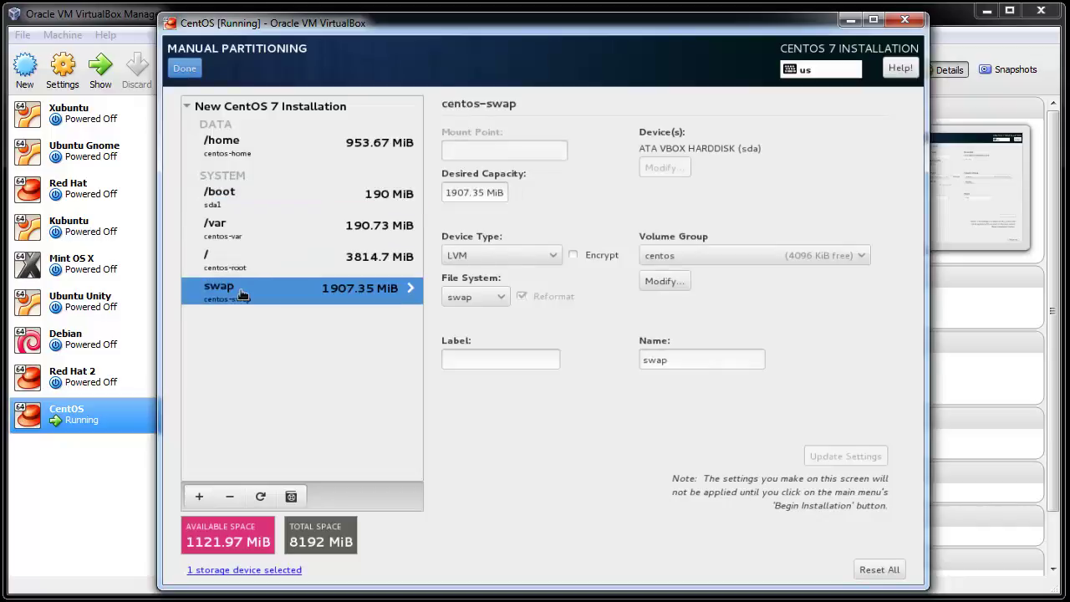
click(246, 231)
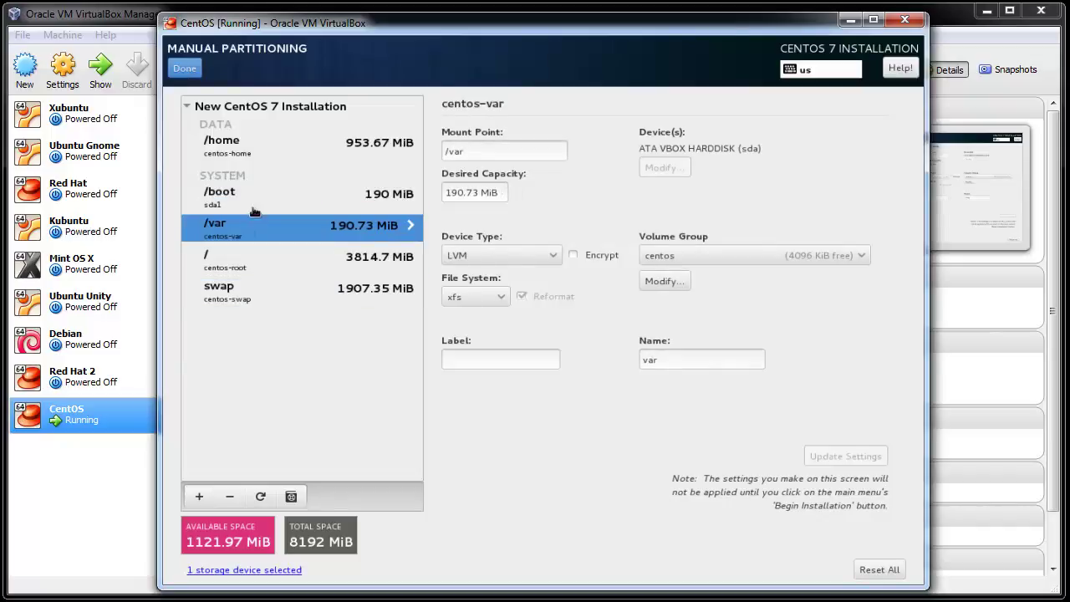
click(261, 144)
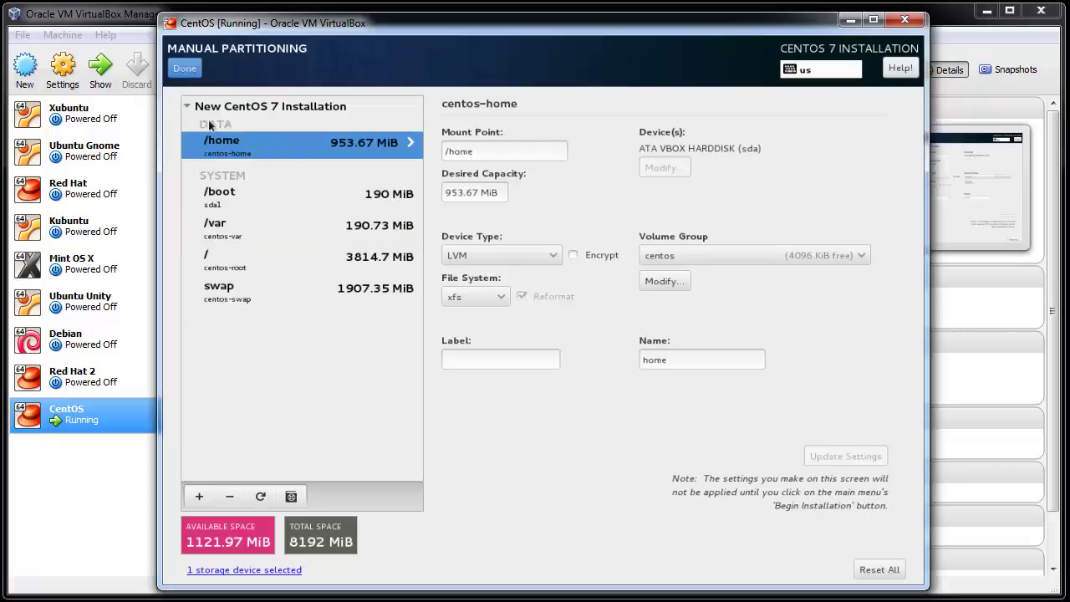
click(185, 69)
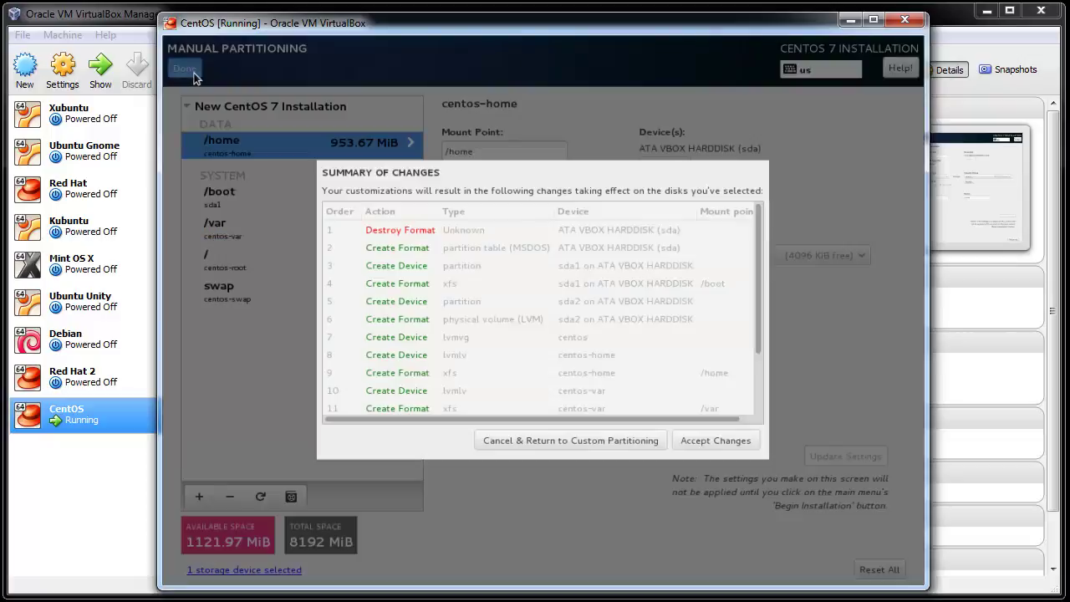
drag(759, 261, 755, 324)
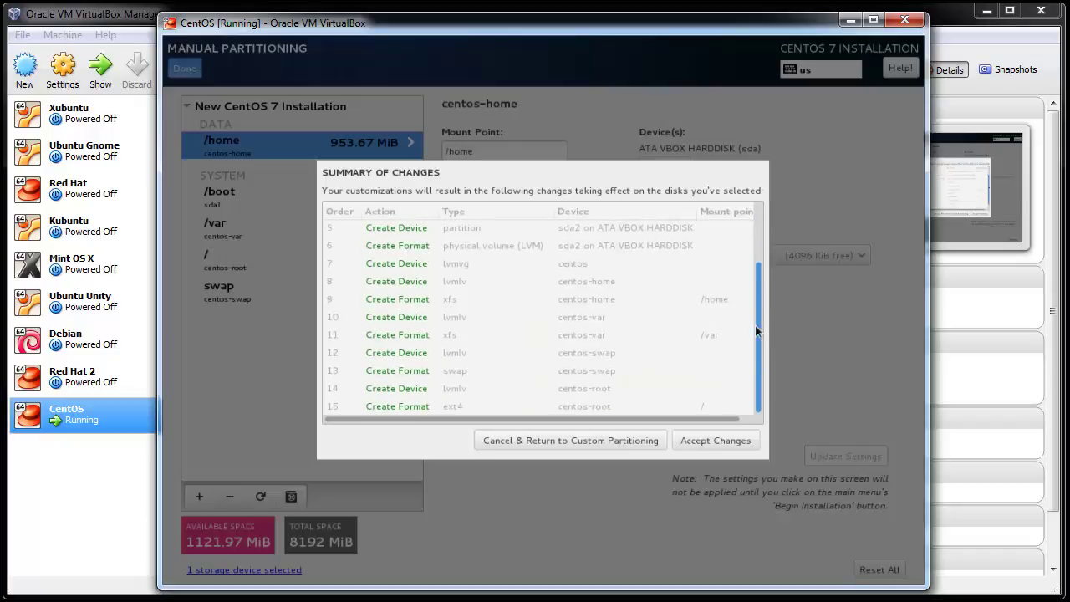
click(702, 446)
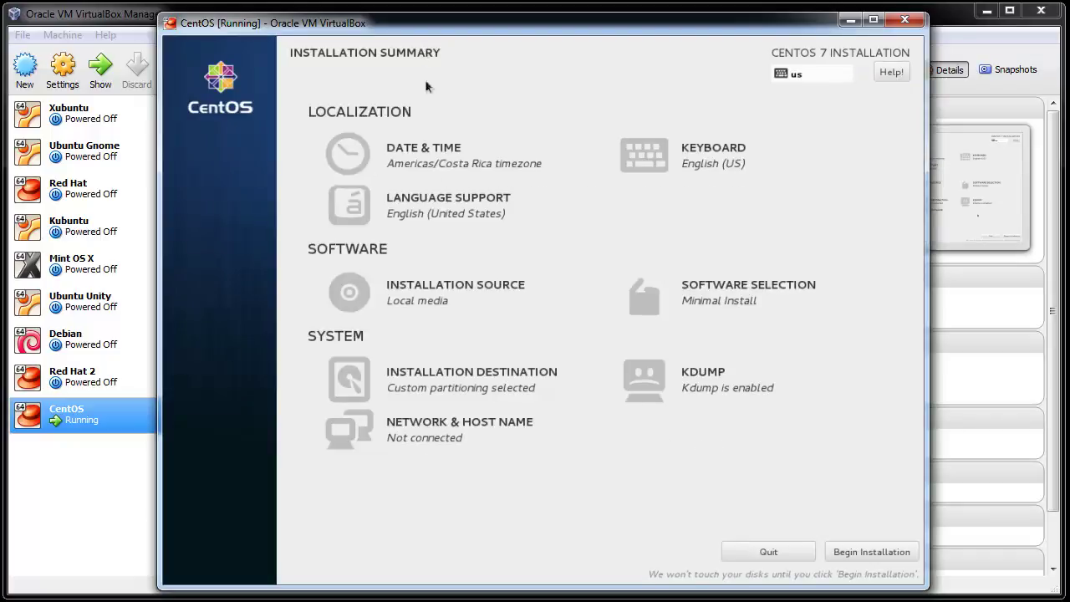
Step: Open the software selection and compare the add-ons offered for the Infrastructure Server, Basic Web Server and Server with GUI environments
click(726, 303)
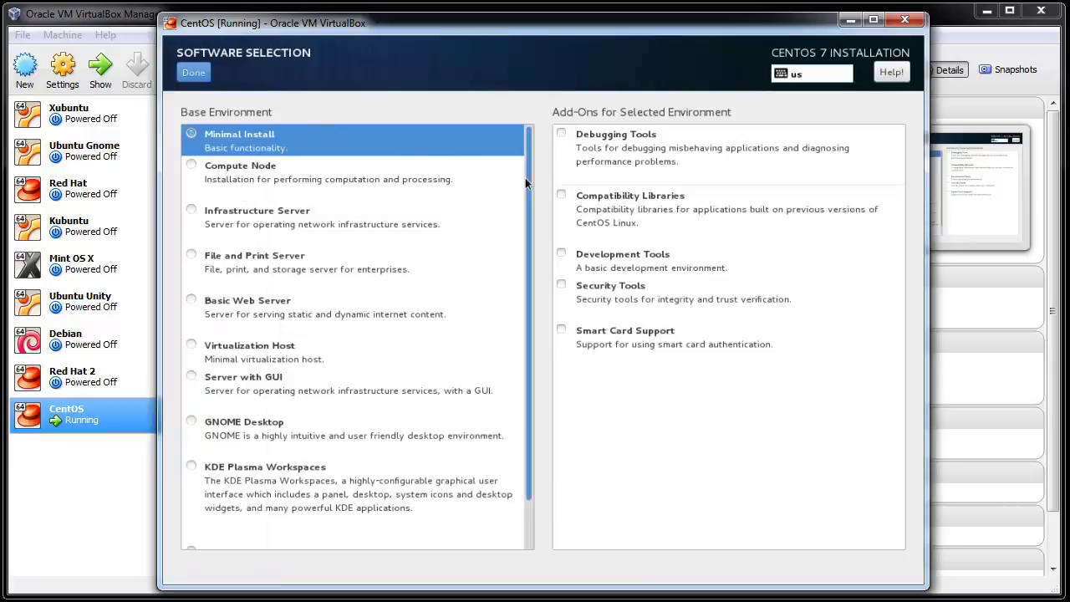
mouse_move(525, 177)
mouse_down()
mouse_move(525, 253)
mouse_move(528, 166)
mouse_up()
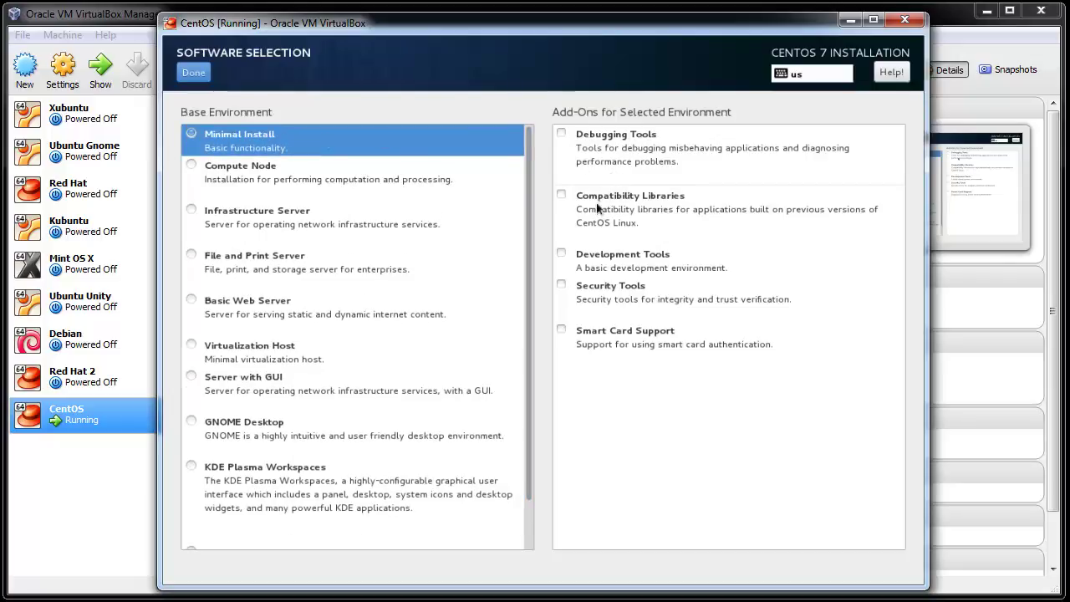
click(563, 253)
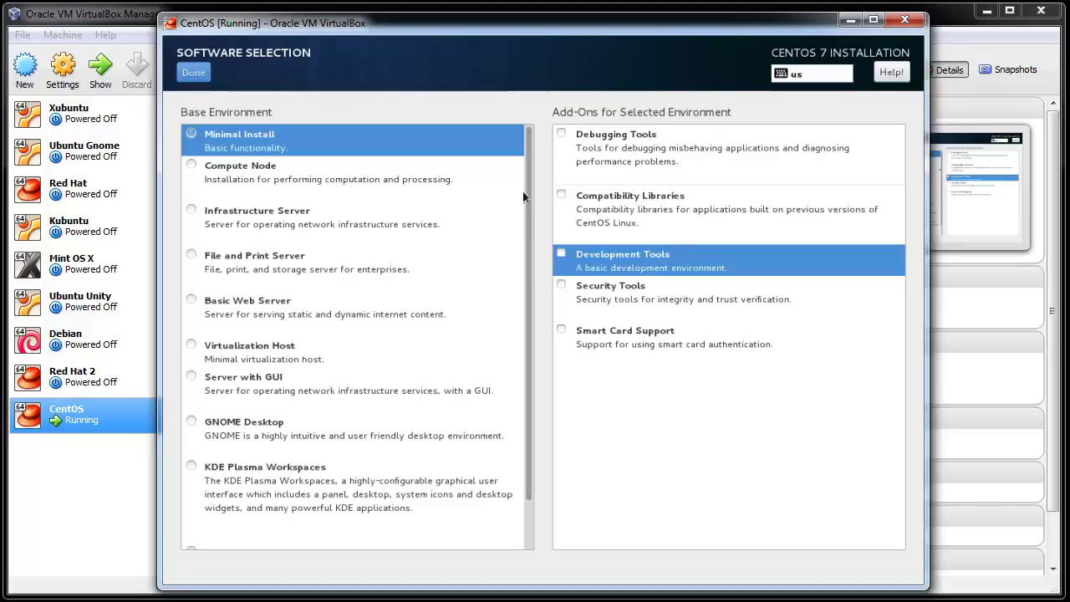
scroll(525, 207, down, 1)
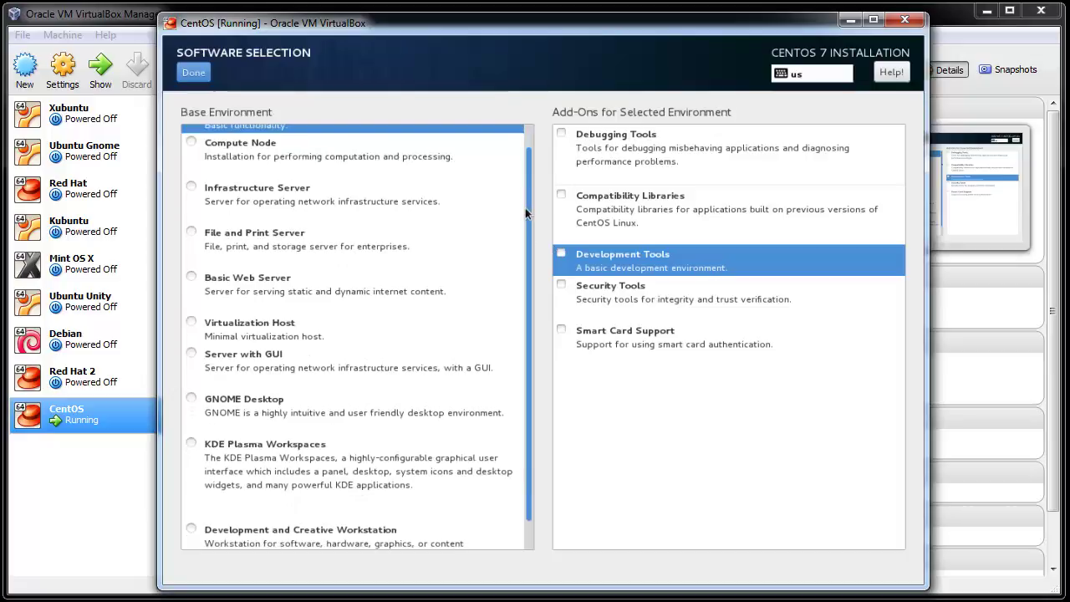
click(286, 155)
click(287, 189)
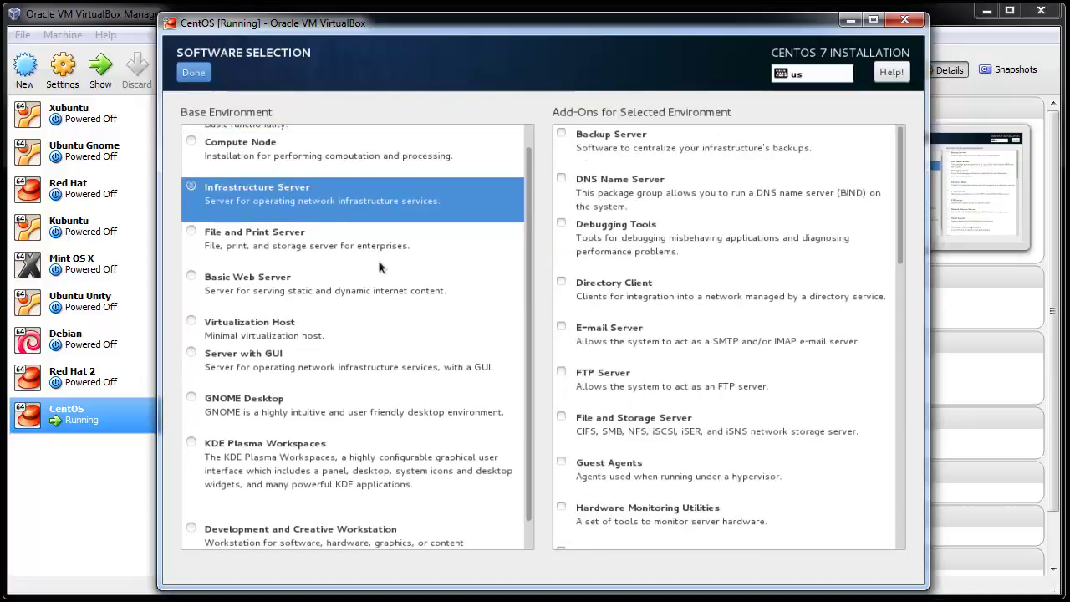
click(292, 294)
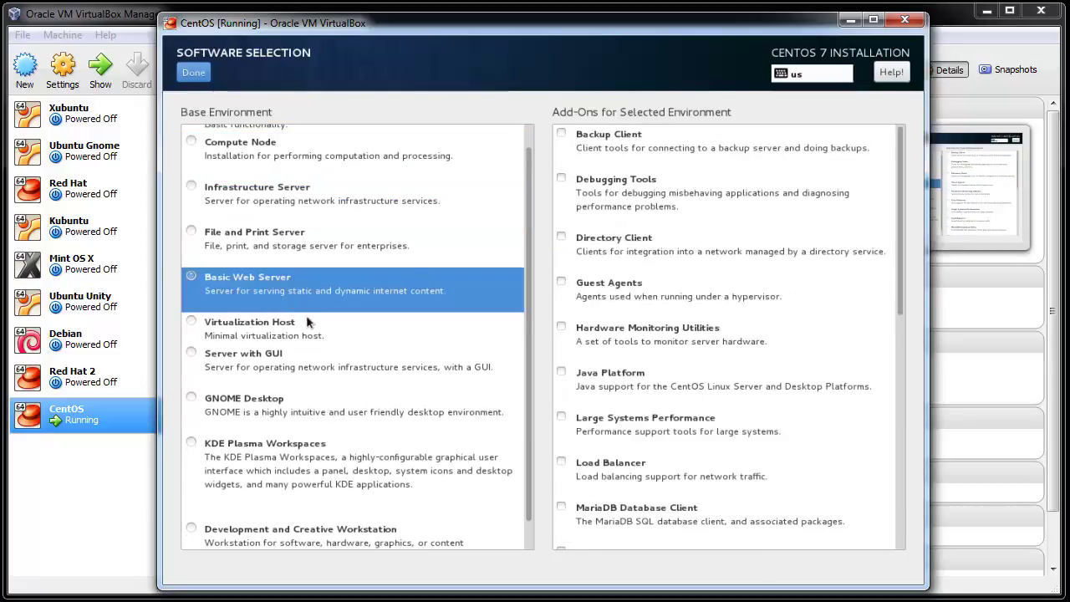
click(289, 366)
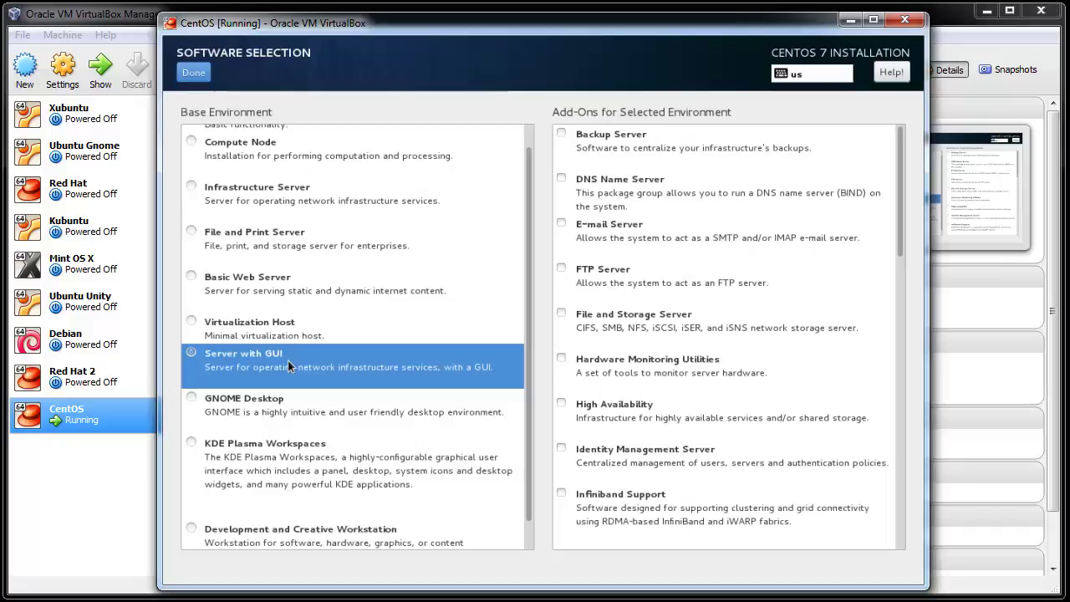
Step: Try the GNOME Desktop environment with the Office Suite and Productivity add-on, clearing that add-on again
click(291, 407)
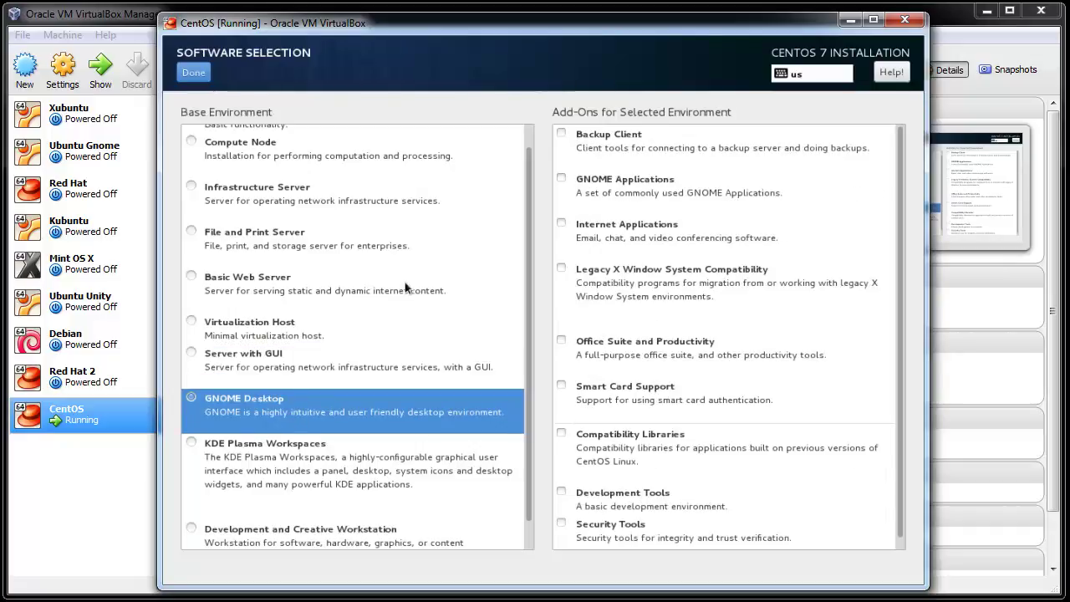
scroll(406, 286, down, 1)
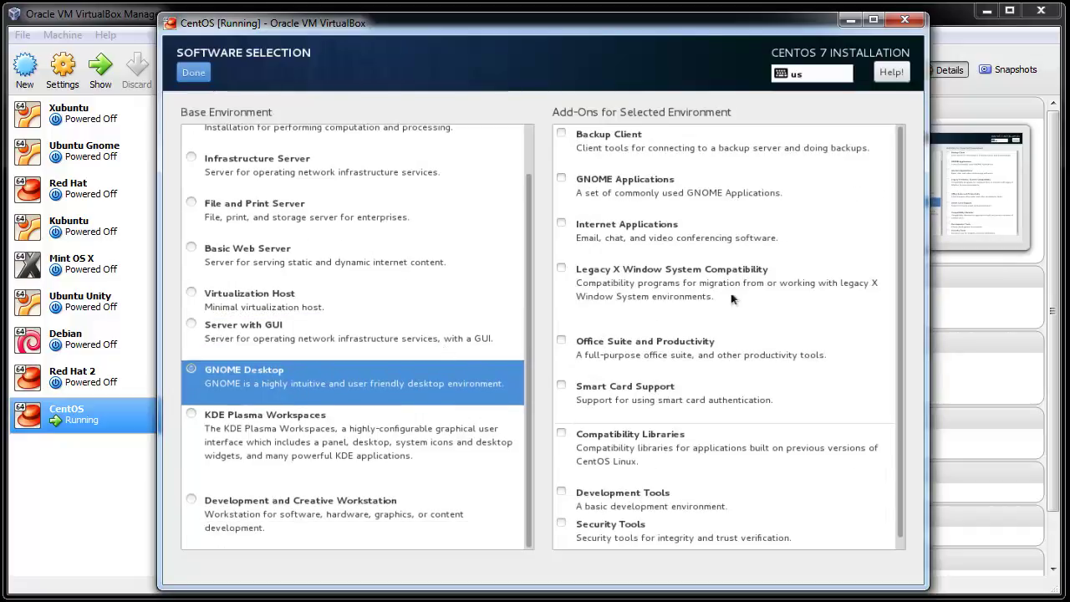
scroll(756, 234, down, 1)
click(630, 336)
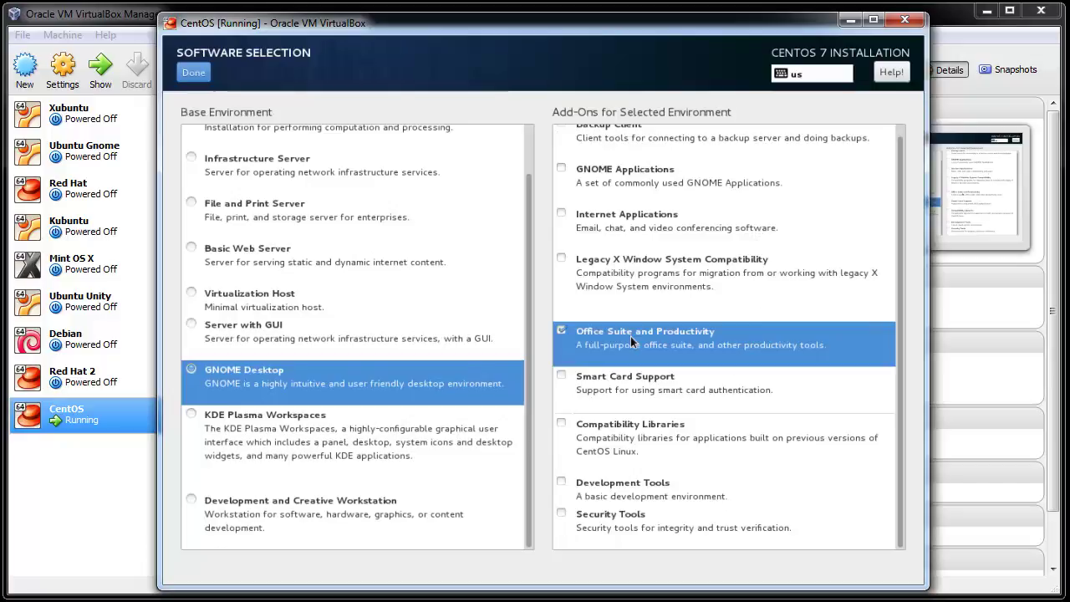
click(630, 338)
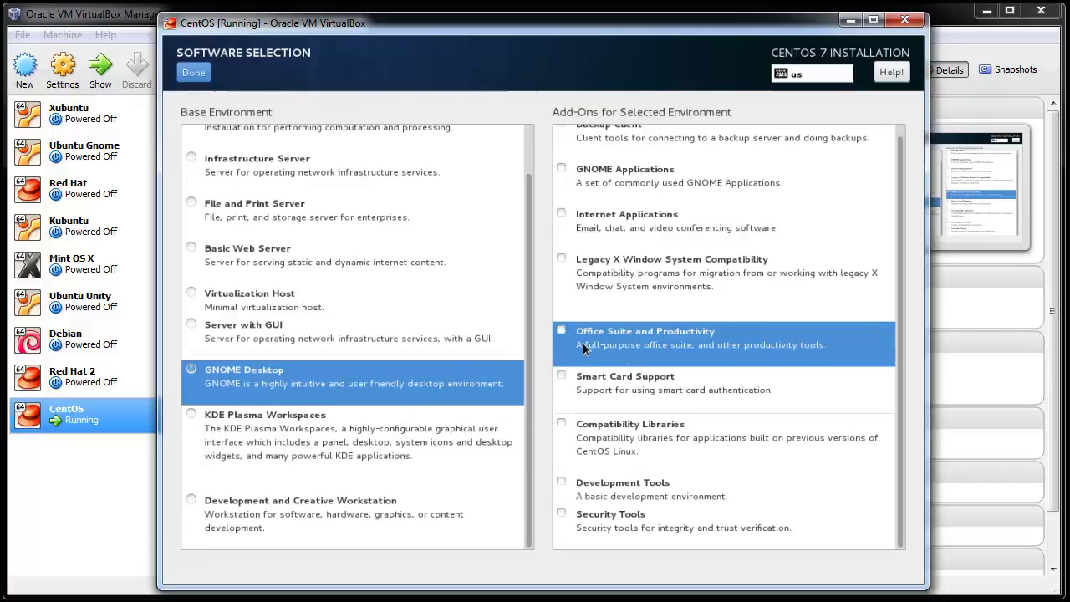
Step: Select the Development and Creative Workstation environment and examine its full list of add-ons
click(326, 531)
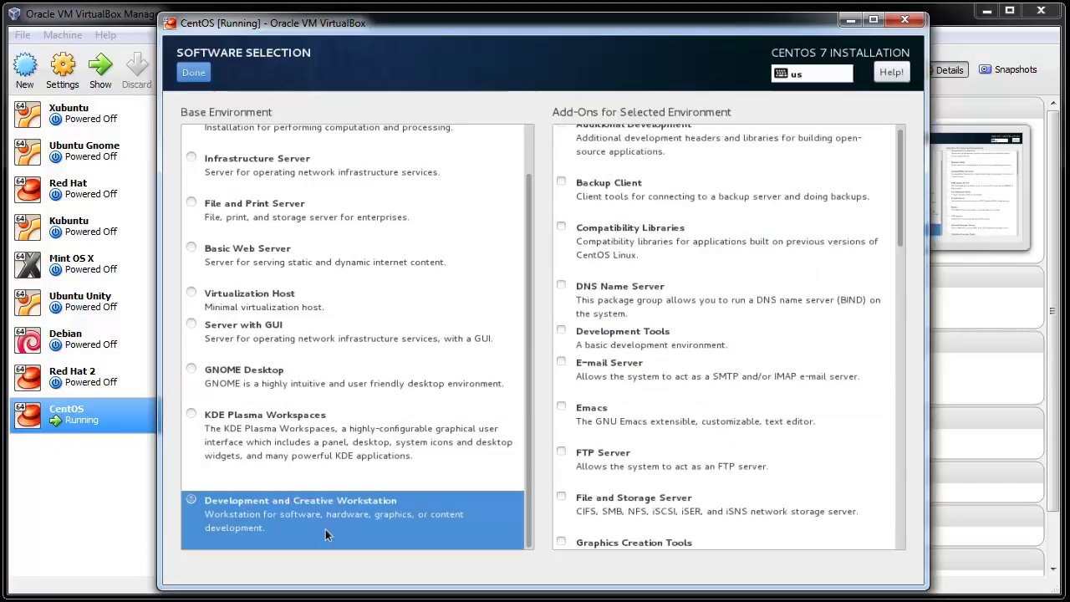
scroll(688, 296, down, 5)
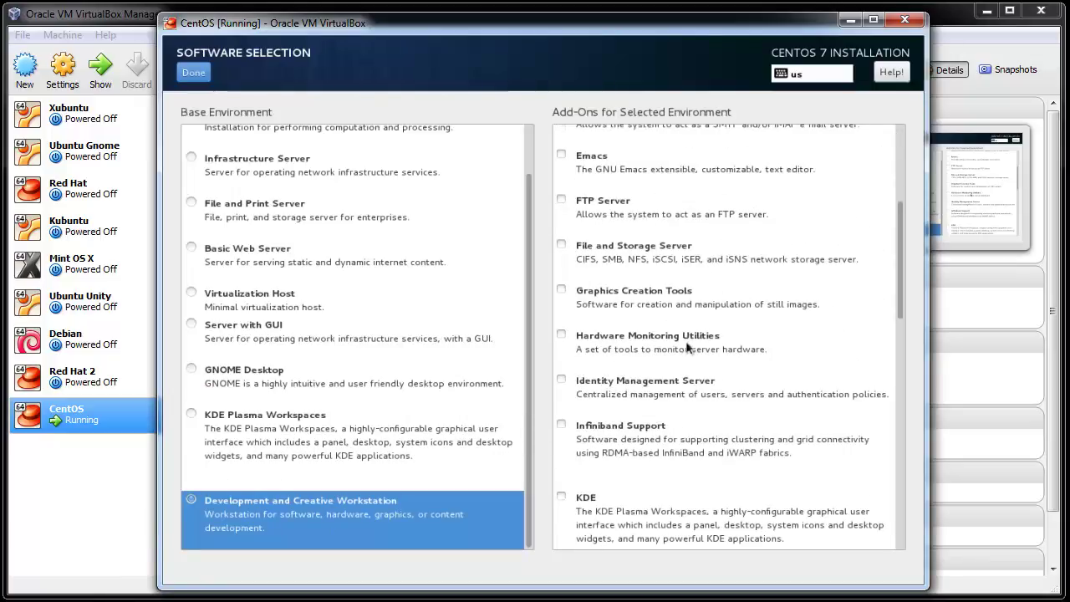
scroll(688, 346, up, 5)
scroll(688, 346, down, 10)
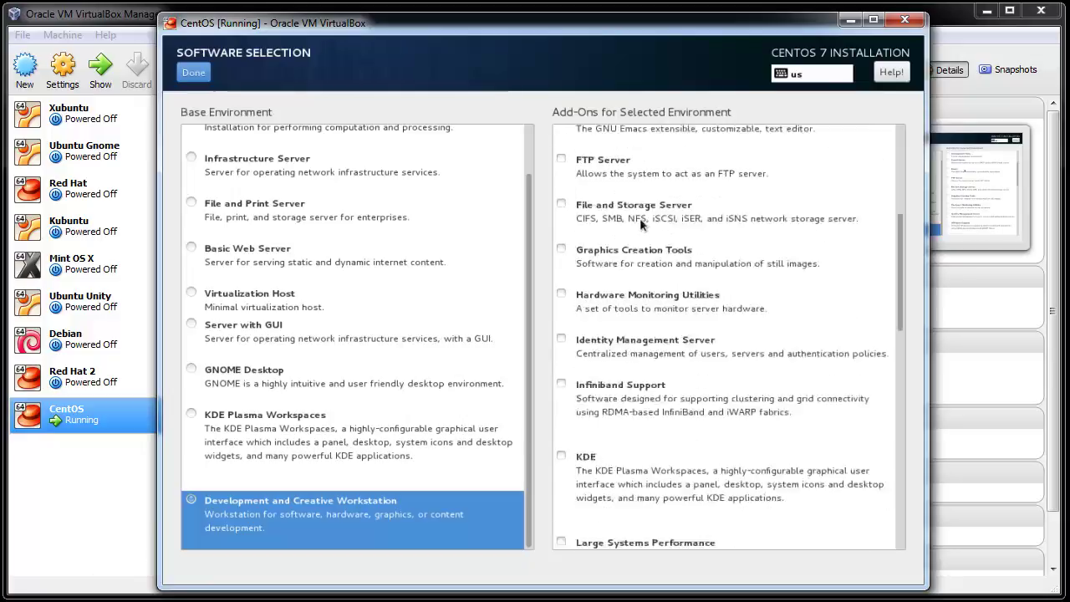
scroll(645, 312, down, 8)
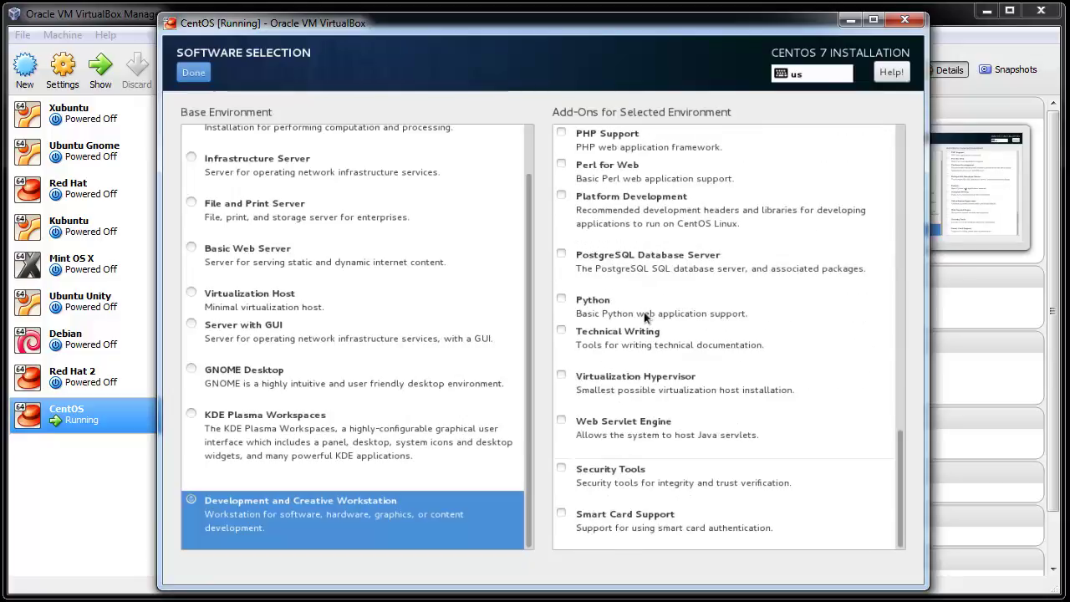
scroll(649, 312, up, 5)
scroll(648, 308, up, 3)
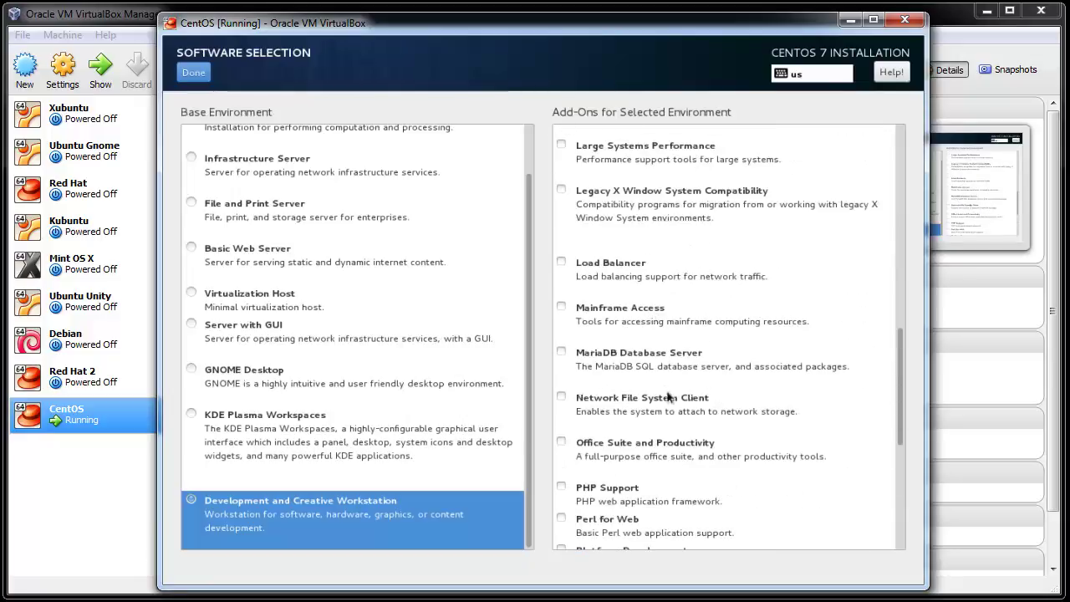
scroll(823, 314, up, 9)
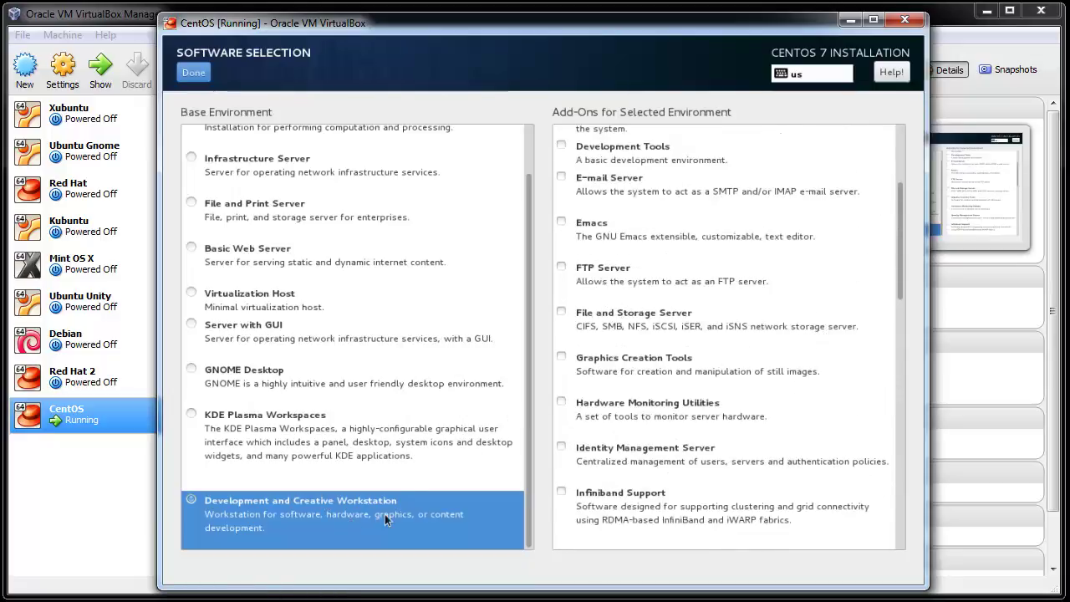
Step: Try the Infrastructure Server environment with the DNS Name Server, FTP Server and E-mail Server add-ons
drag(530, 416, 509, 387)
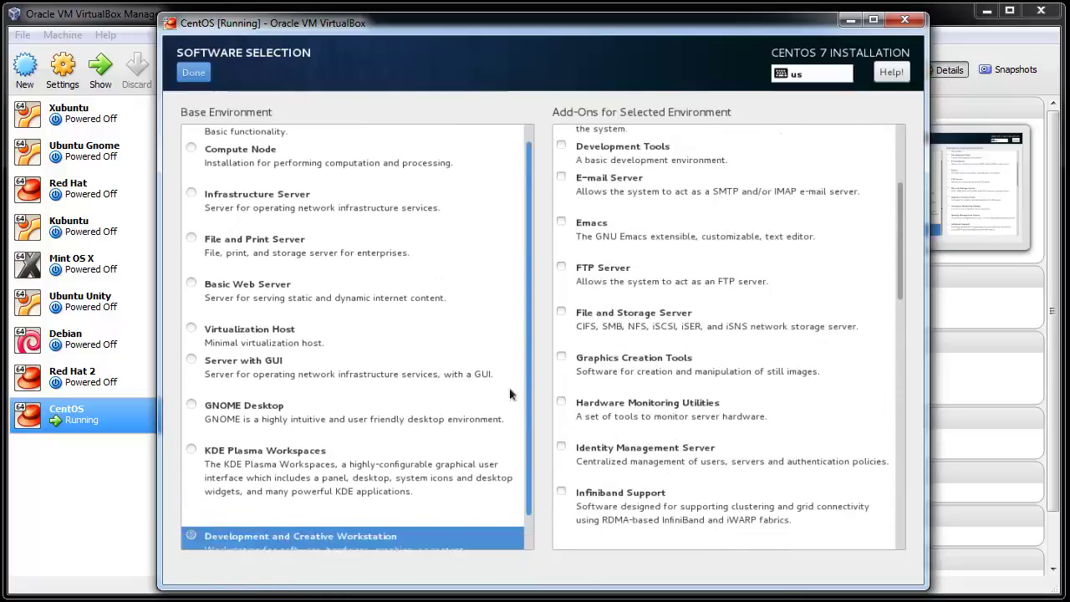
scroll(509, 387, down, 1)
scroll(506, 417, up, 2)
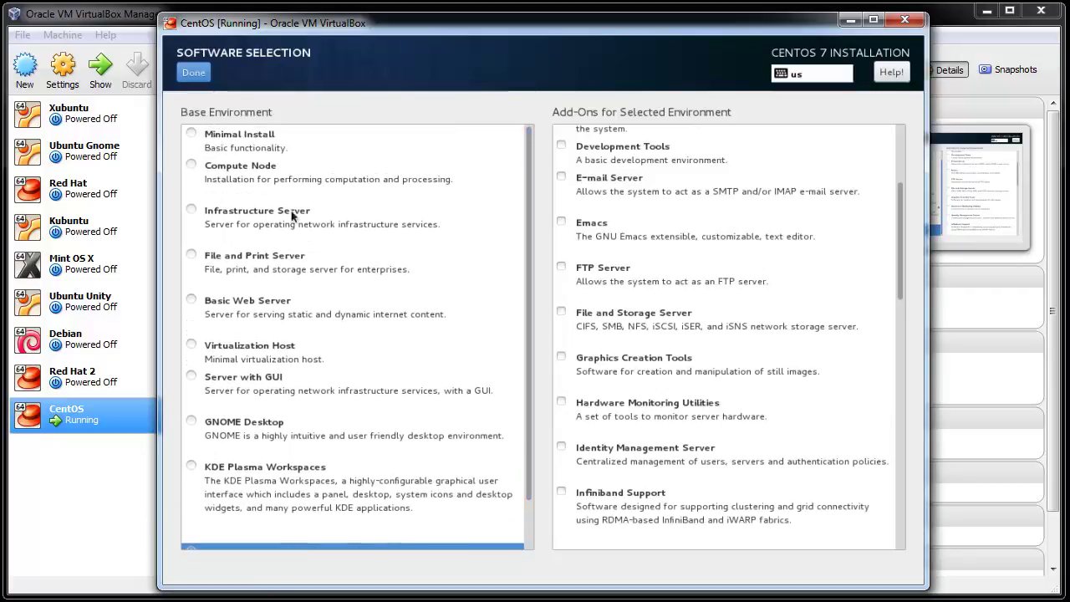
click(252, 139)
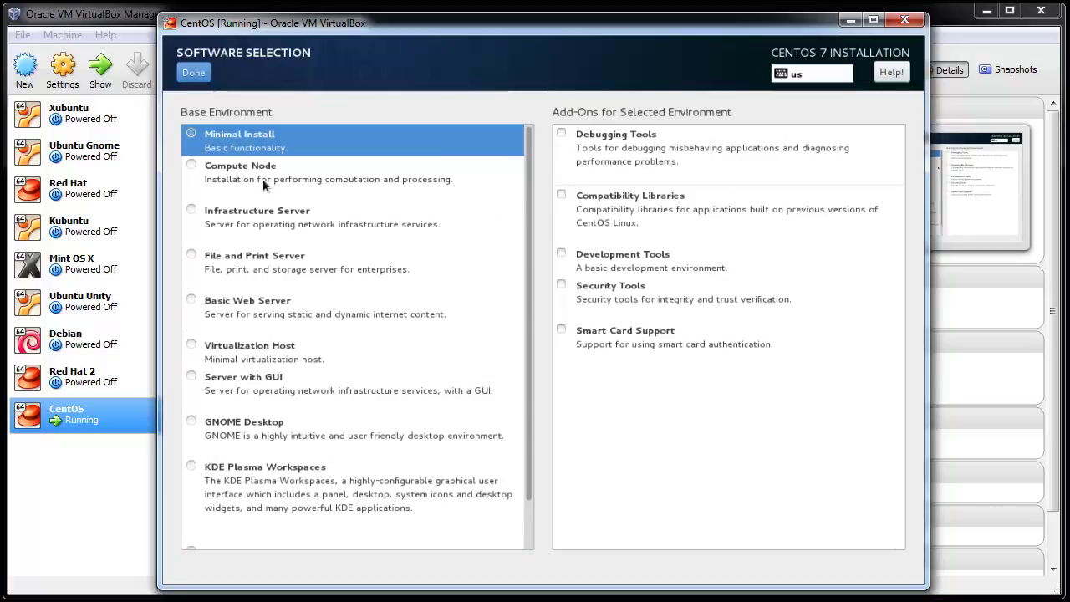
click(261, 209)
click(673, 187)
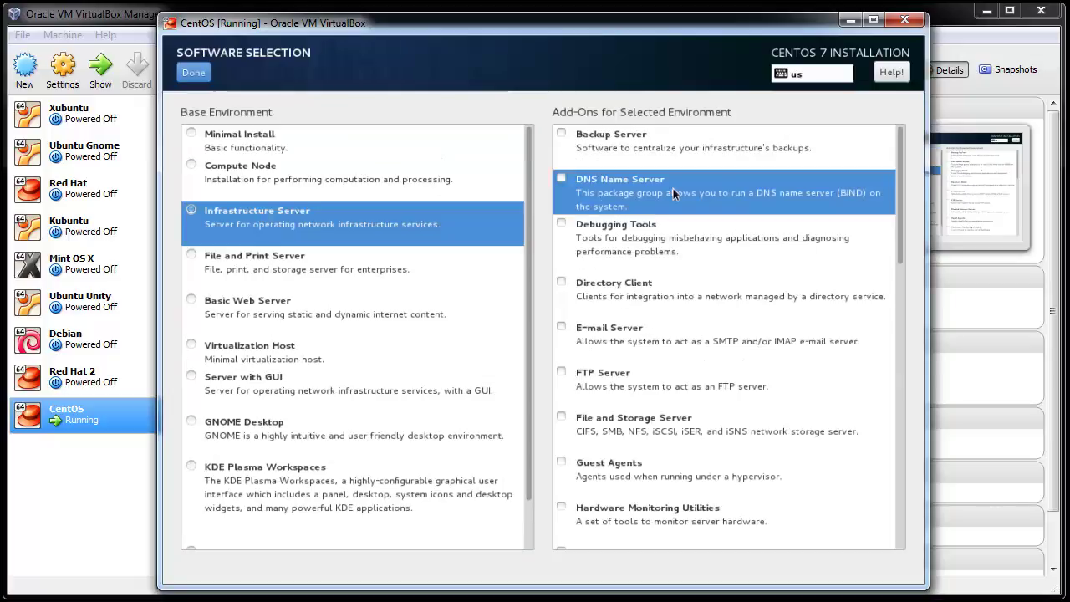
click(571, 370)
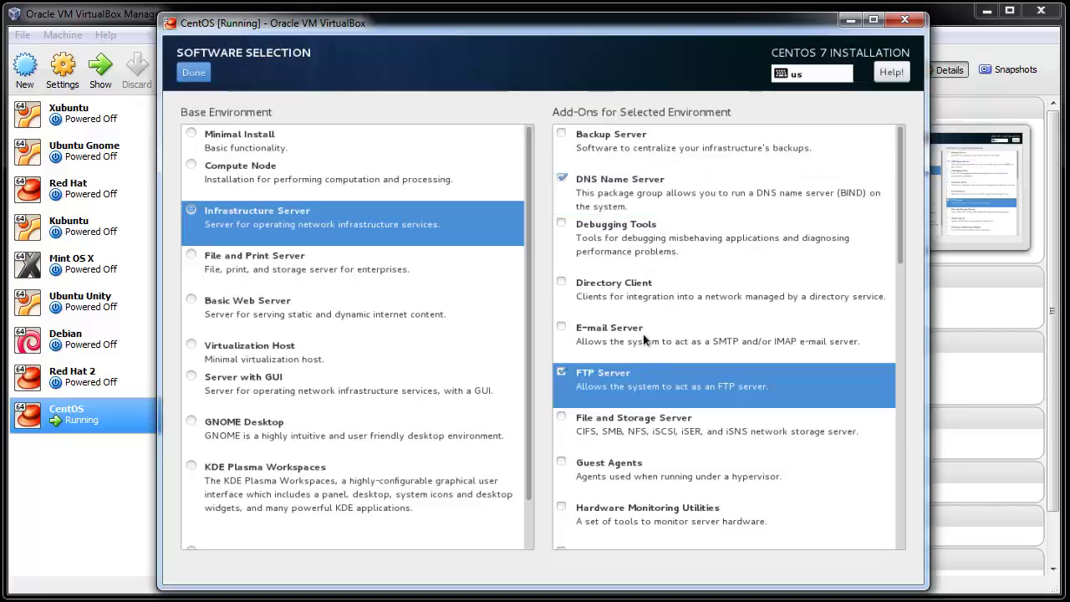
click(642, 332)
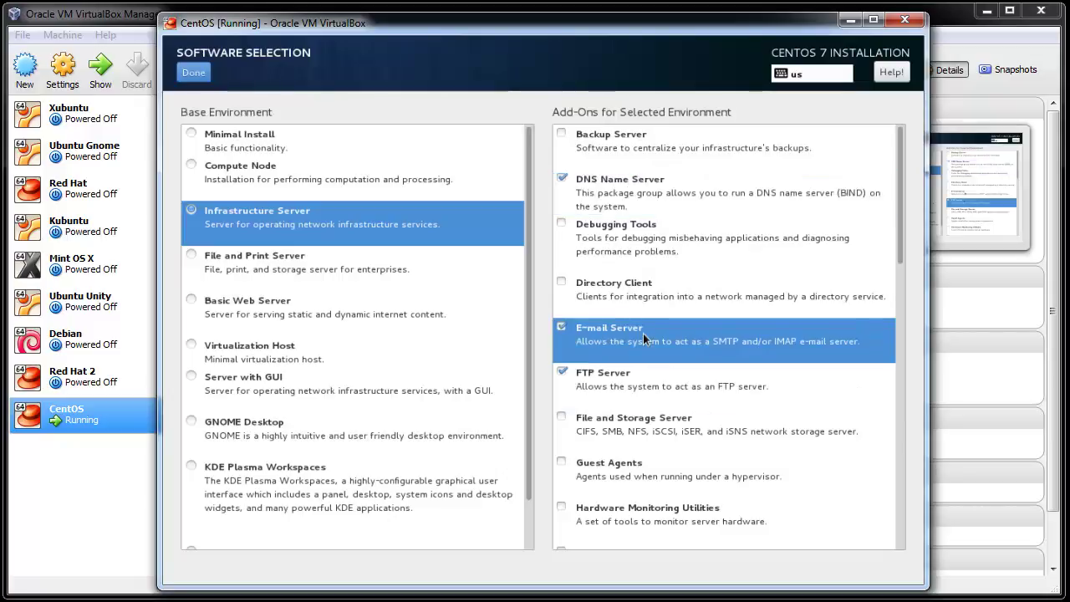
Step: Try the High Availability add-on, then clear it together with the FTP Server, E-mail Server and DNS Name Server add-ons
scroll(634, 435, down, 3)
click(648, 417)
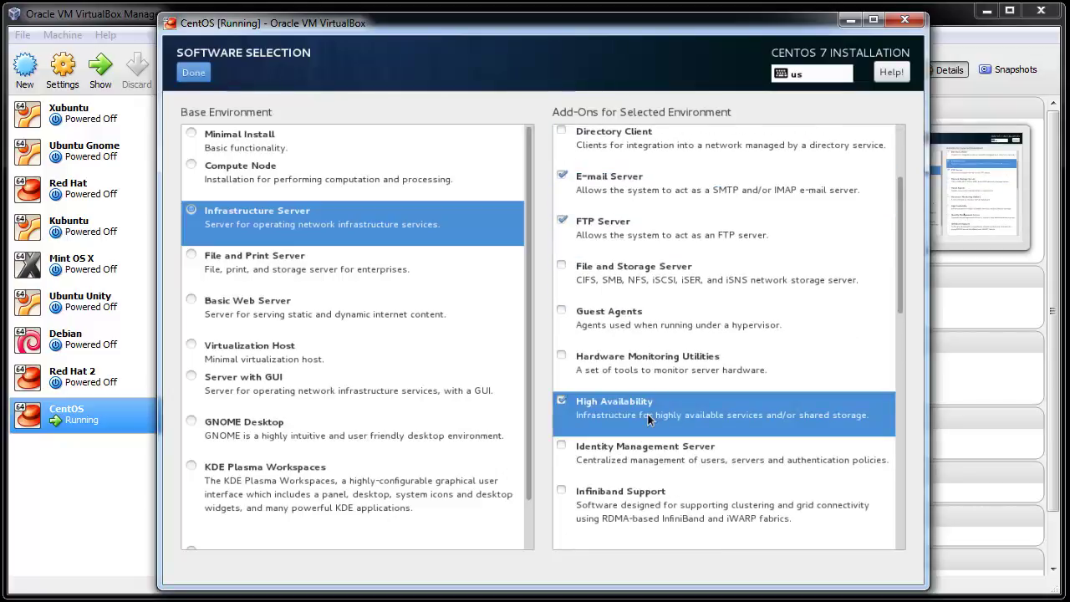
click(647, 415)
scroll(648, 321, up, 3)
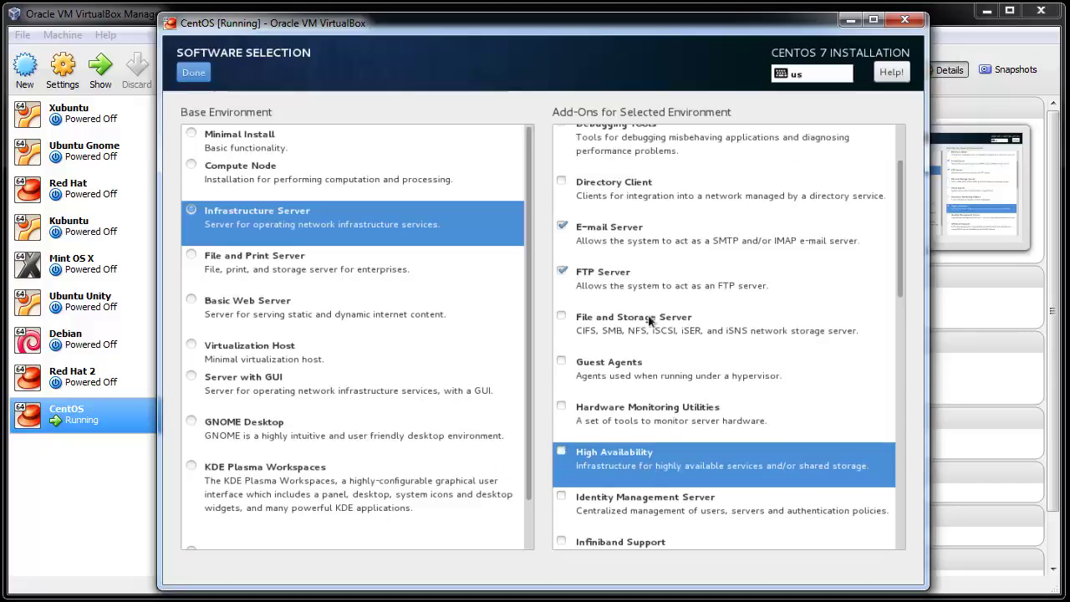
click(649, 383)
click(638, 332)
click(638, 187)
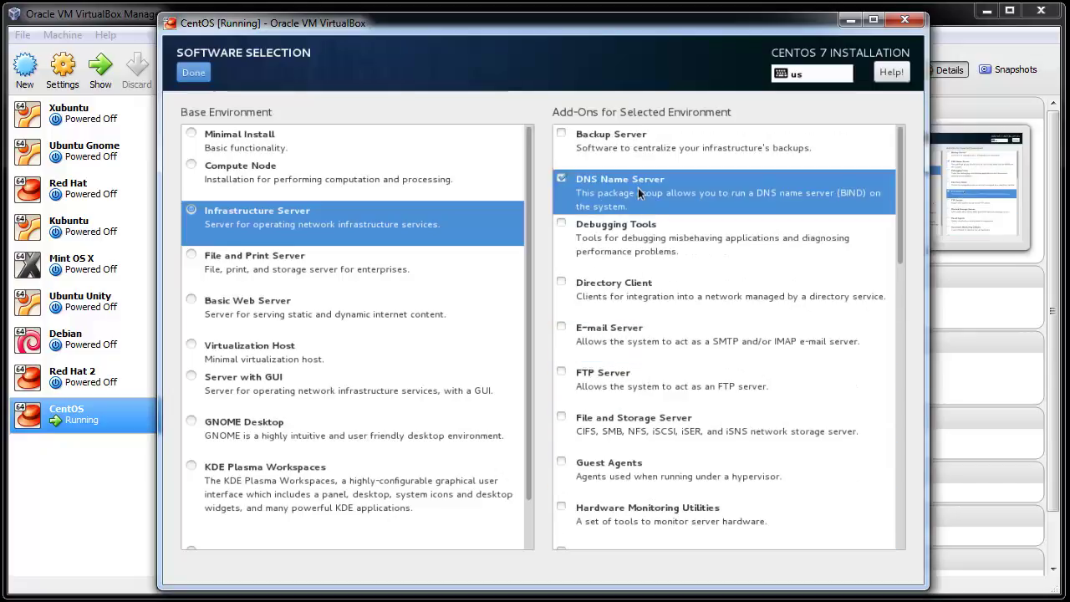
Step: Choose the Minimal Install base environment without add-ons and accept the software selection
click(324, 154)
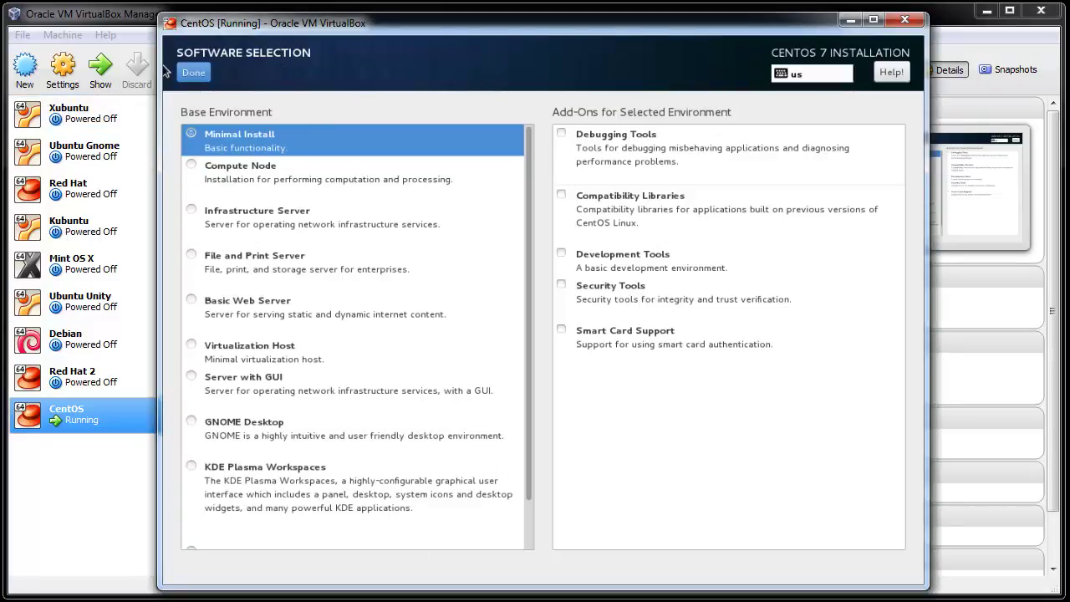
click(191, 75)
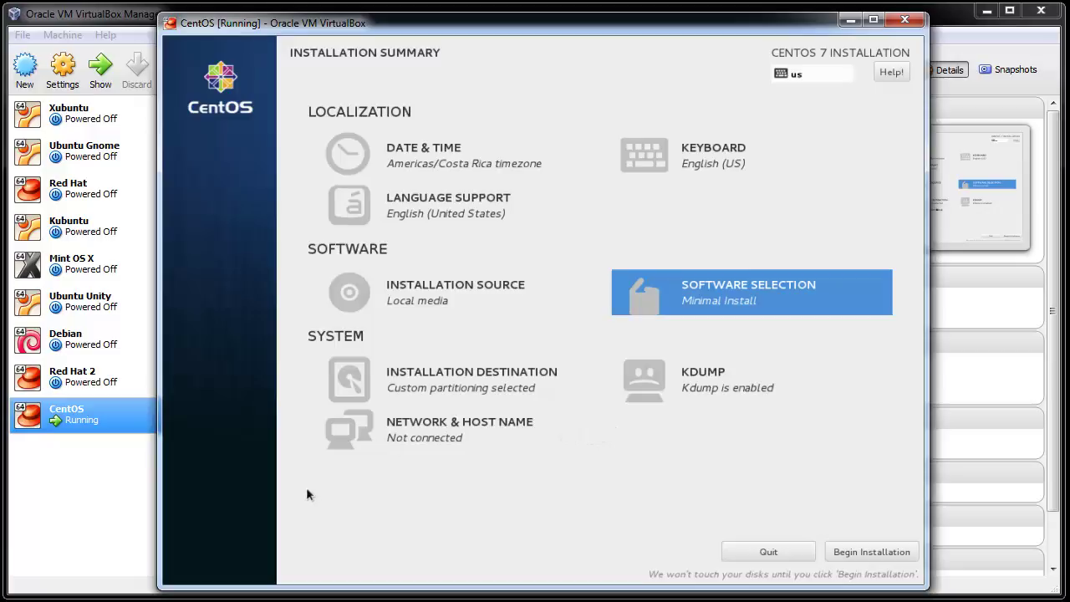
Step: Review the Kdump settings and the network and host name settings without changing them, then begin the installation
click(660, 407)
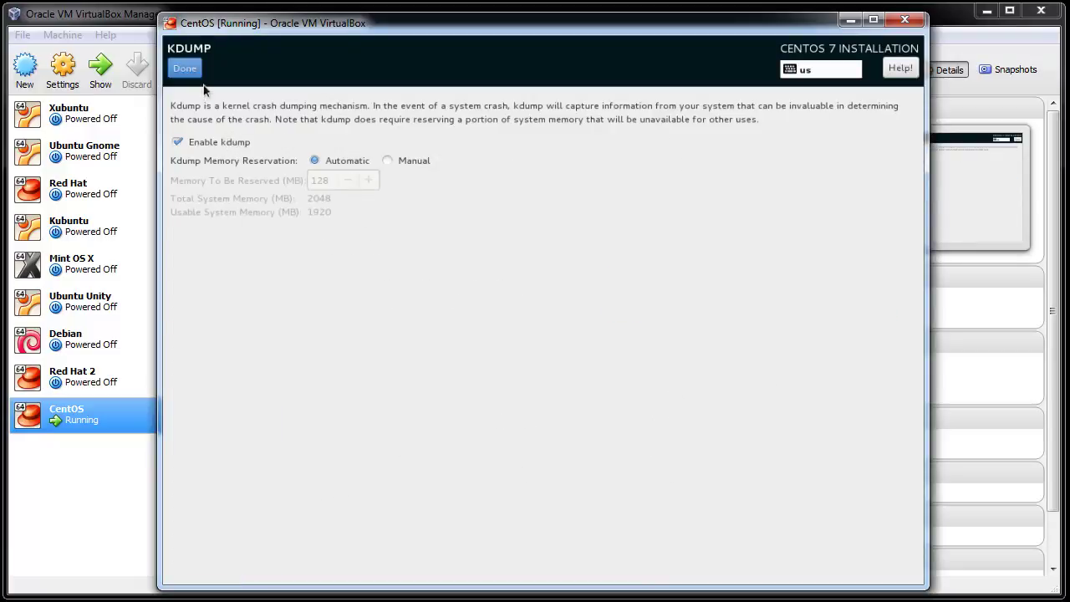
click(185, 68)
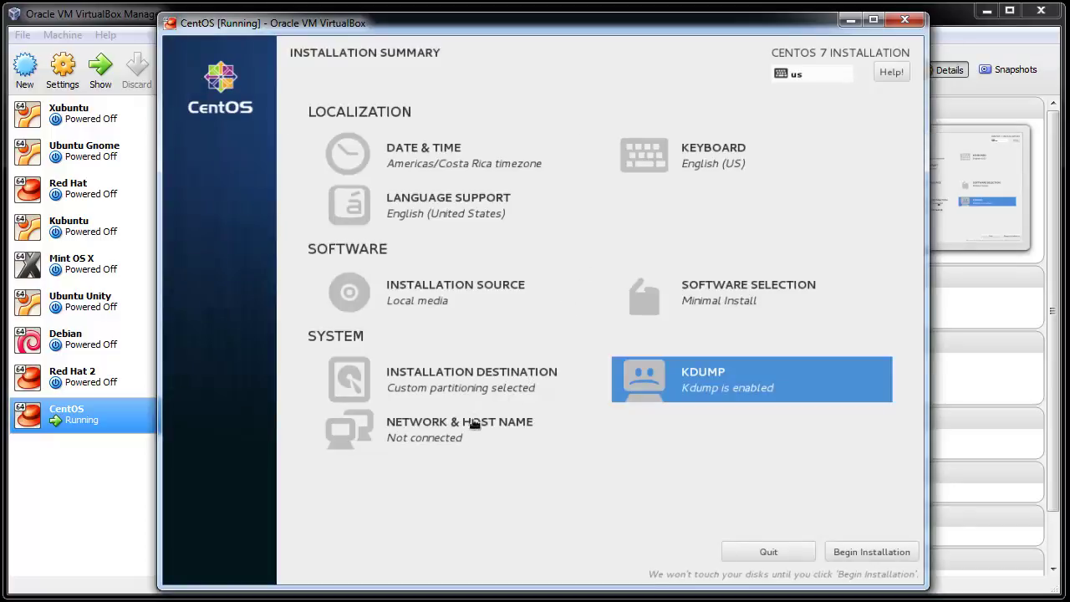
click(440, 436)
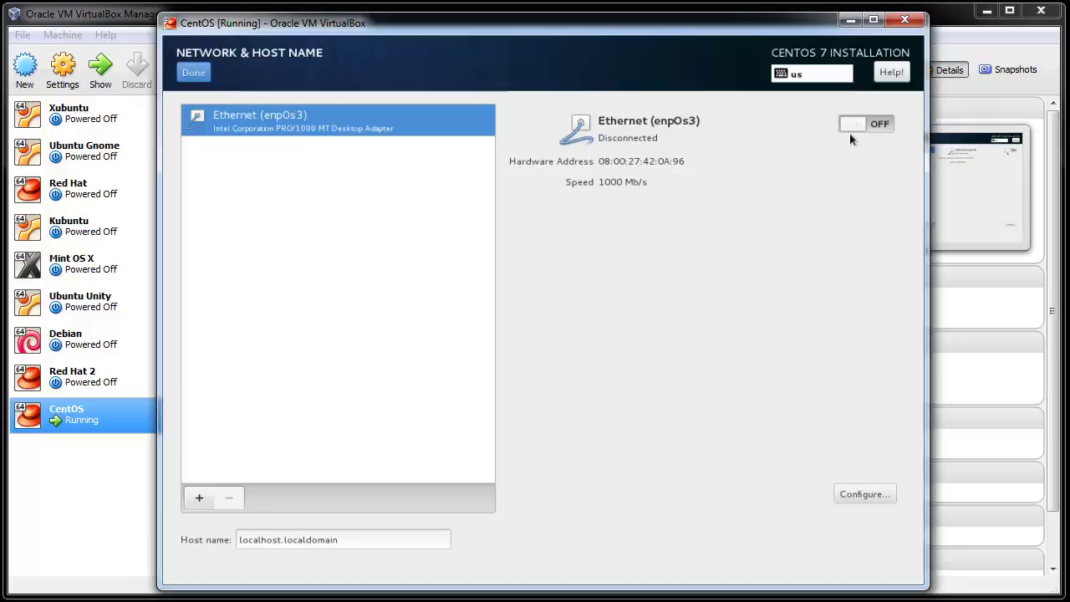
click(194, 74)
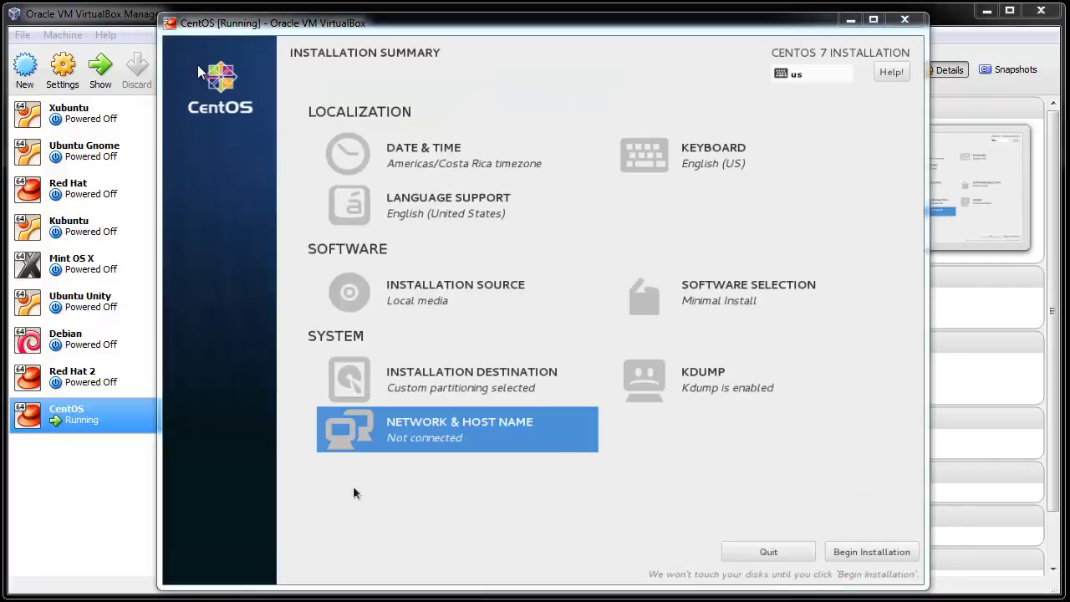
click(856, 547)
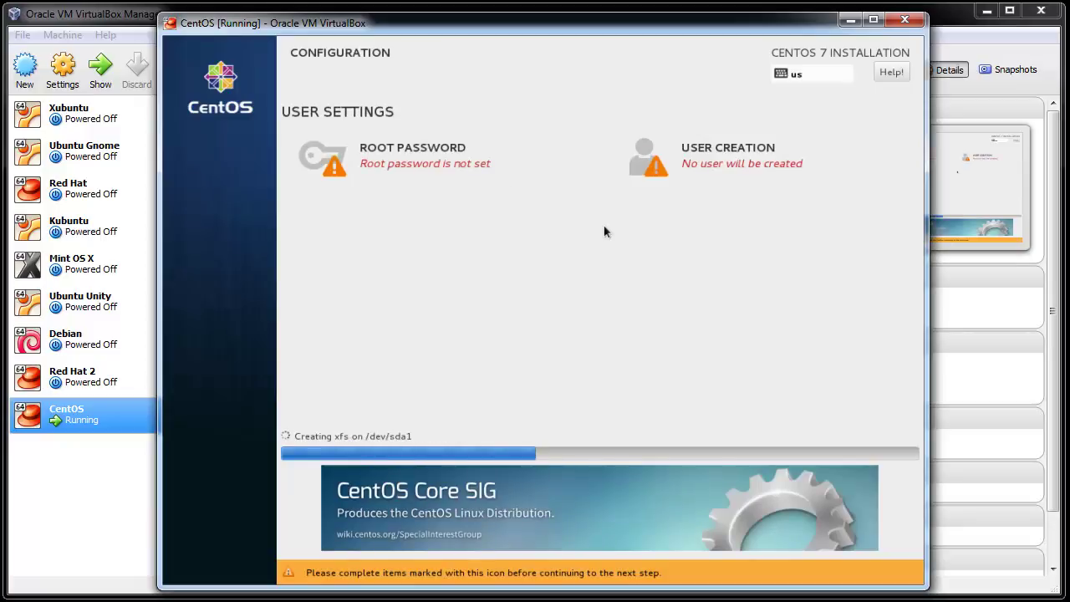
Step: Set the root password, enter it again as confirmation, and accept it despite its weak rating
click(425, 162)
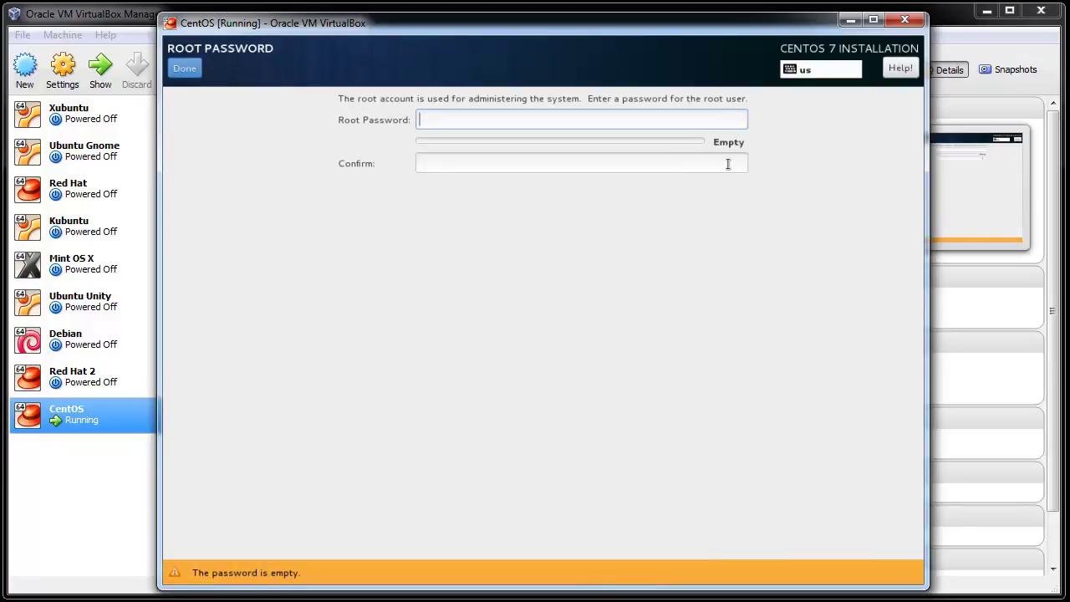
text(•••••)
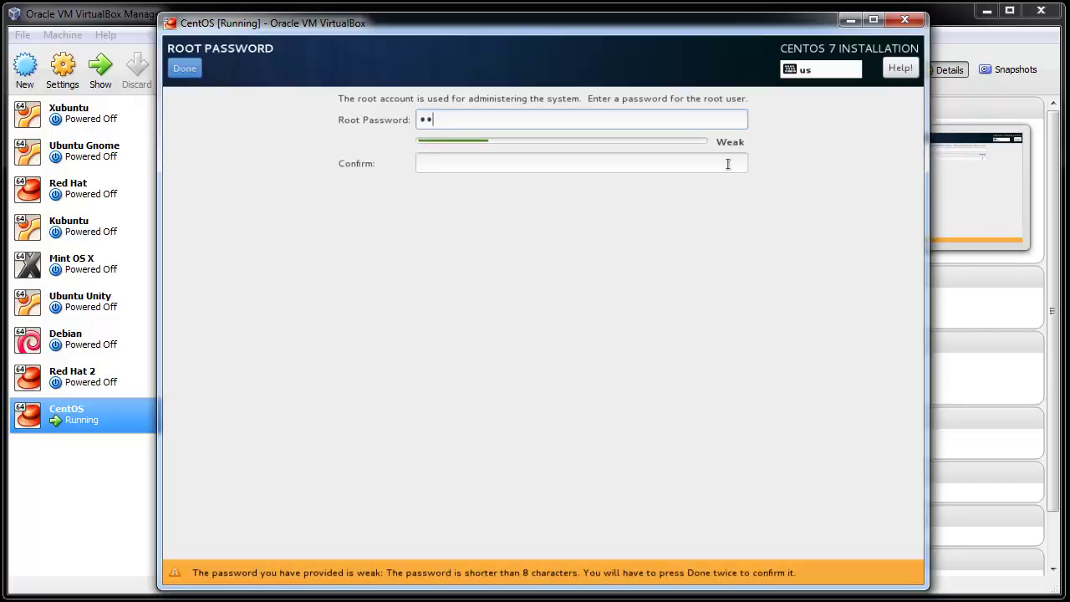
click(728, 163)
text(•••••)
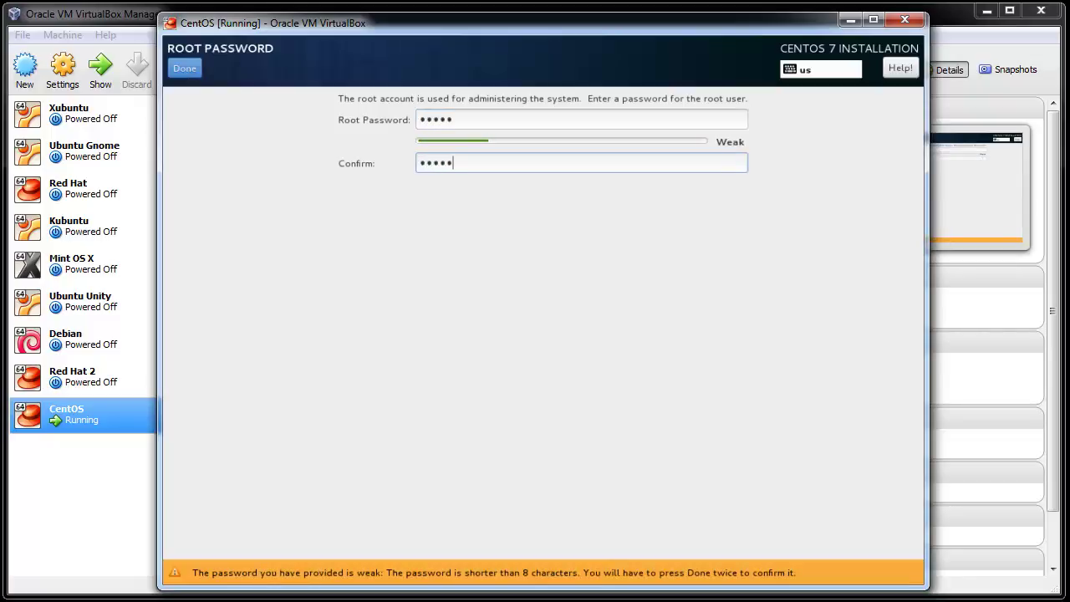
click(186, 75)
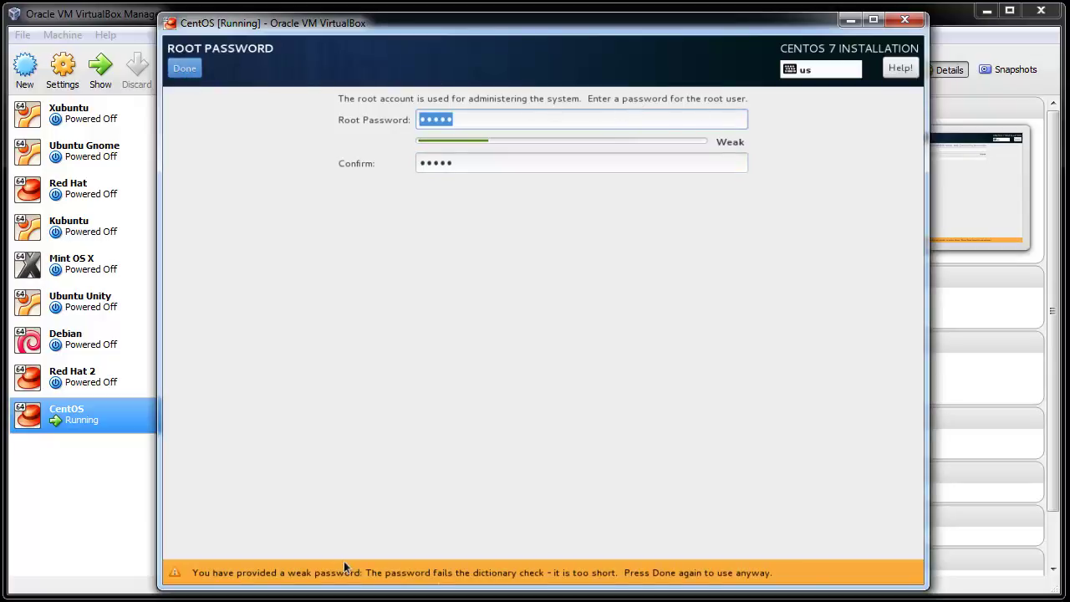
click(185, 70)
Step: Create a non-administrator user account with full name, user name and a confirmed account password, accepting the weak password
click(740, 167)
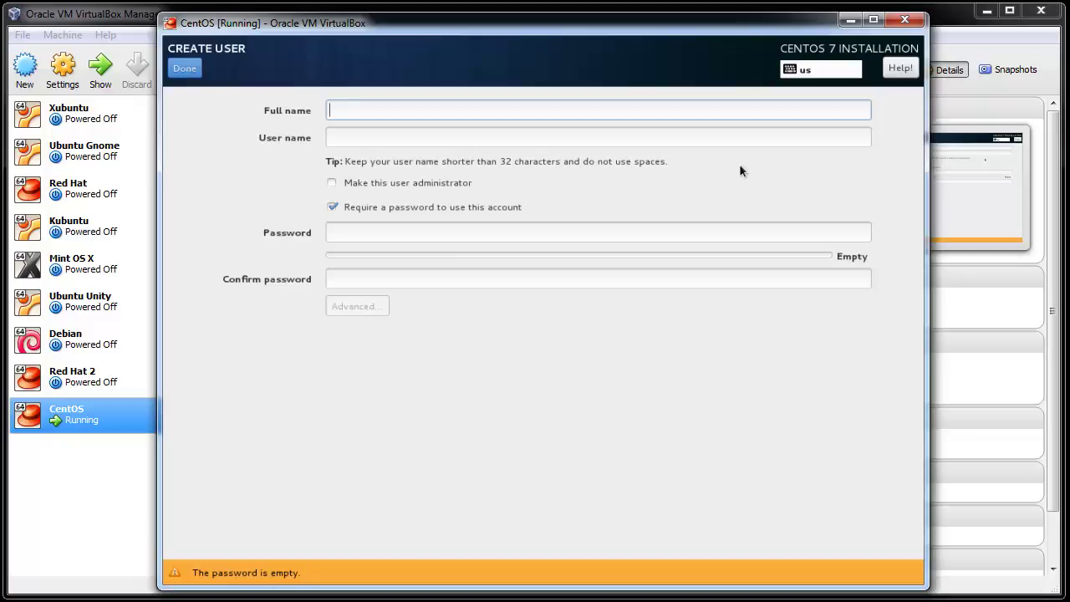
text(robert)
key(Tab)
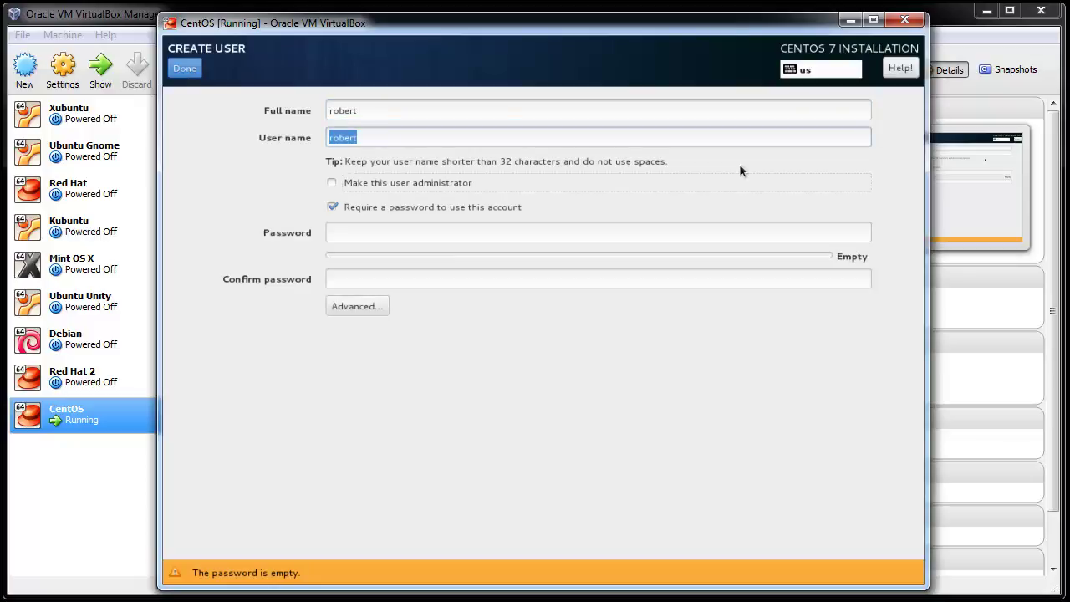
key(Tab)
key(Tab)
text(•)
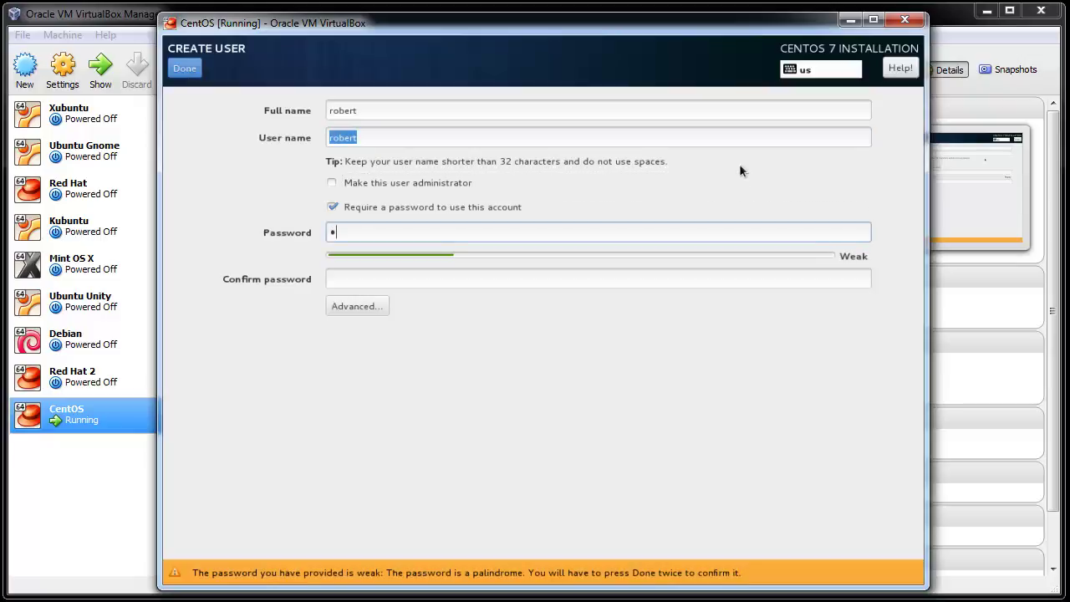
text(••••)
key(Tab)
text(•••••)
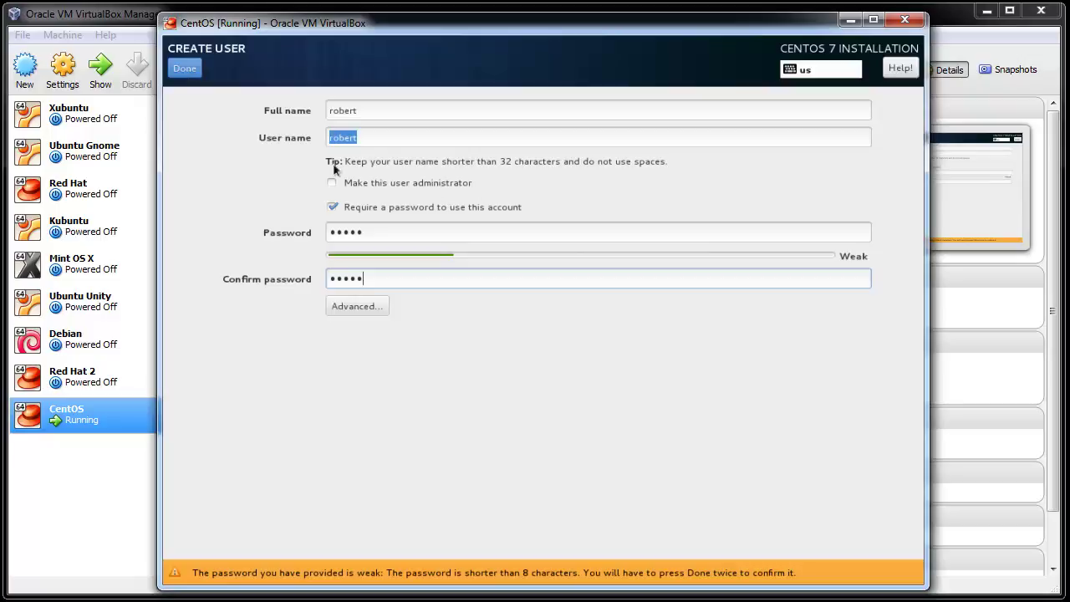
click(185, 66)
click(185, 66)
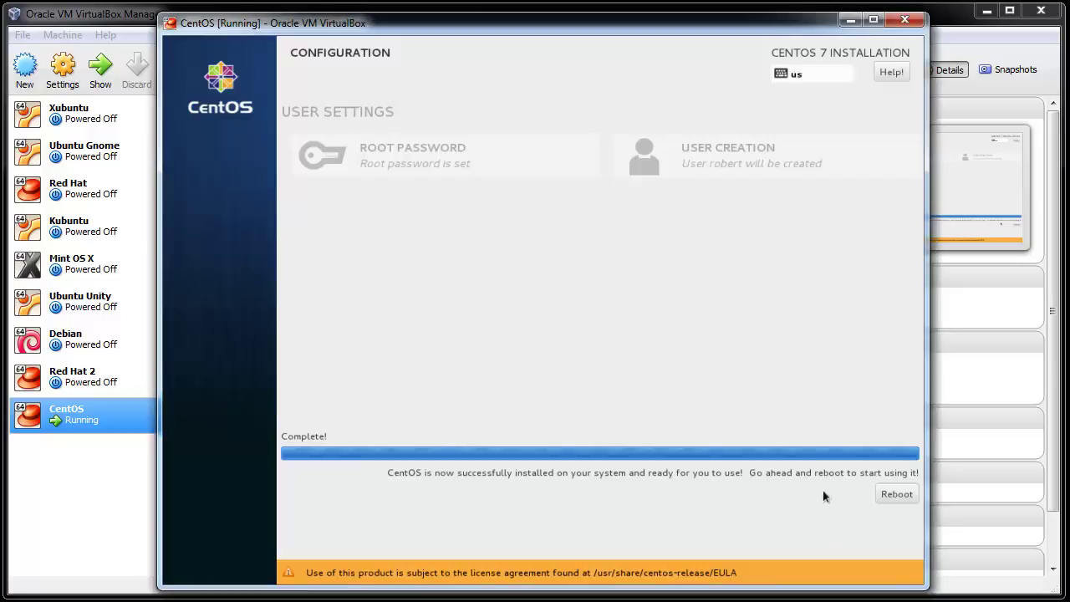
Step: Reboot the installed system and boot the CentOS Linux 7 (Core) entry with Linux 3.10.0-229.el7.x86_64
click(887, 493)
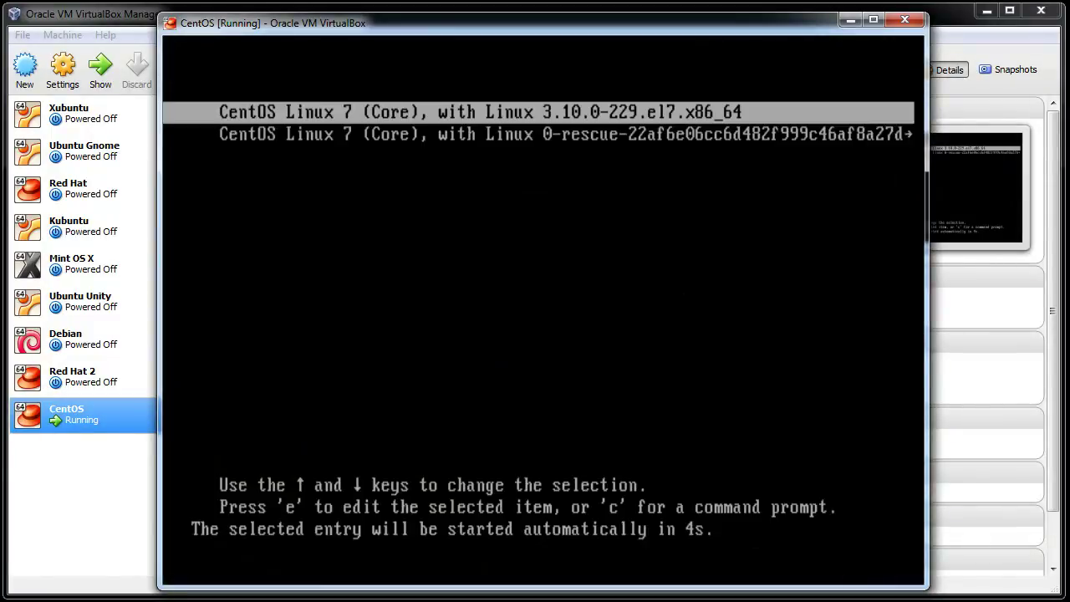
key(Down)
key(Up)
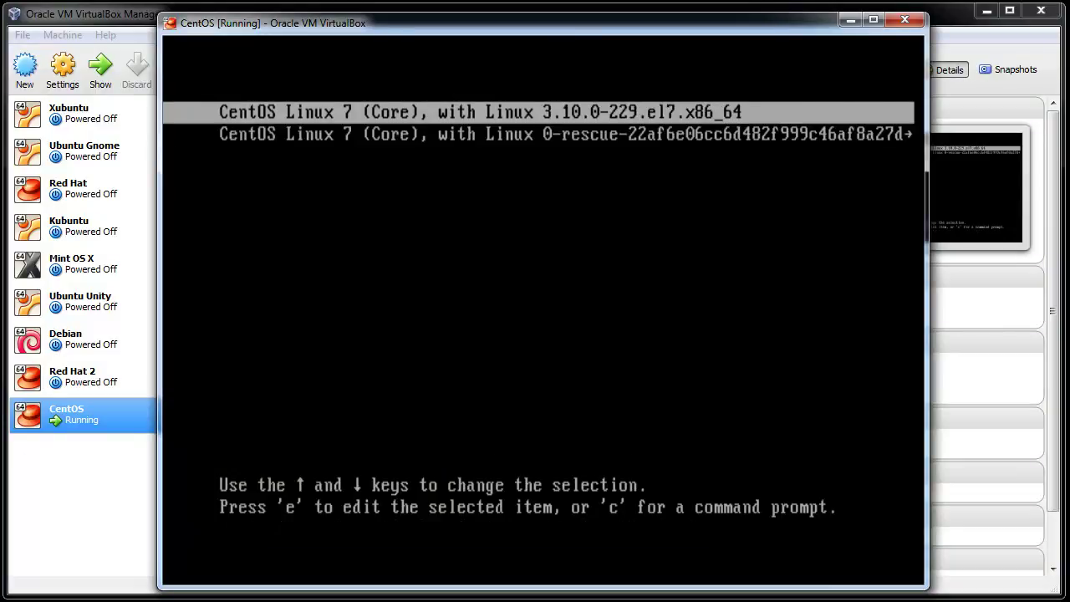
key(Down)
key(Up)
key(Down)
key(Up)
key(Return)
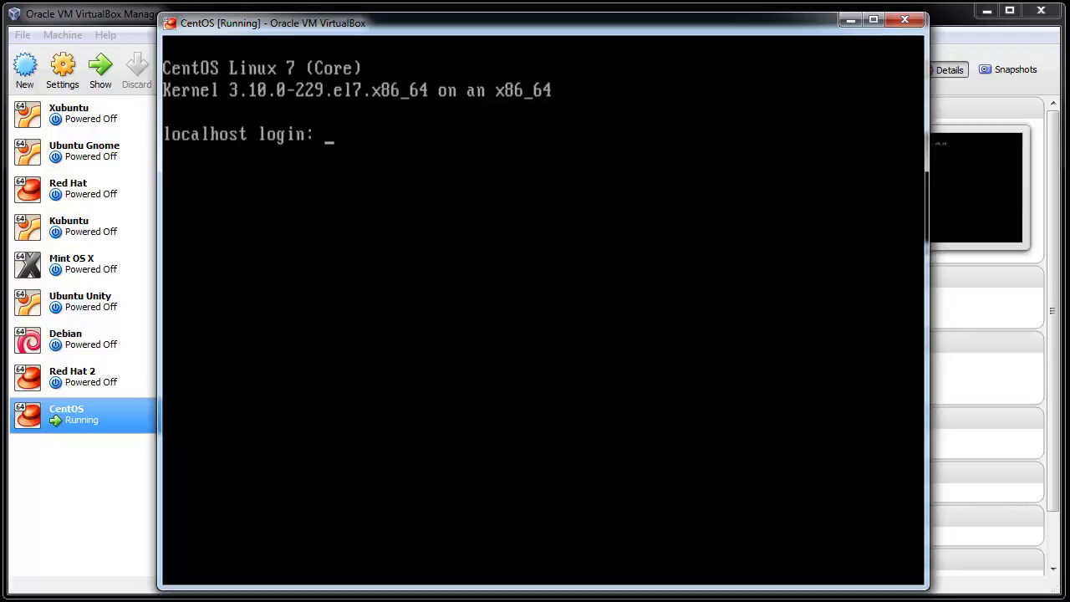
Step: Log in at the console with the new user's name and account password, and clear the terminal
text(robert)
key(Return)
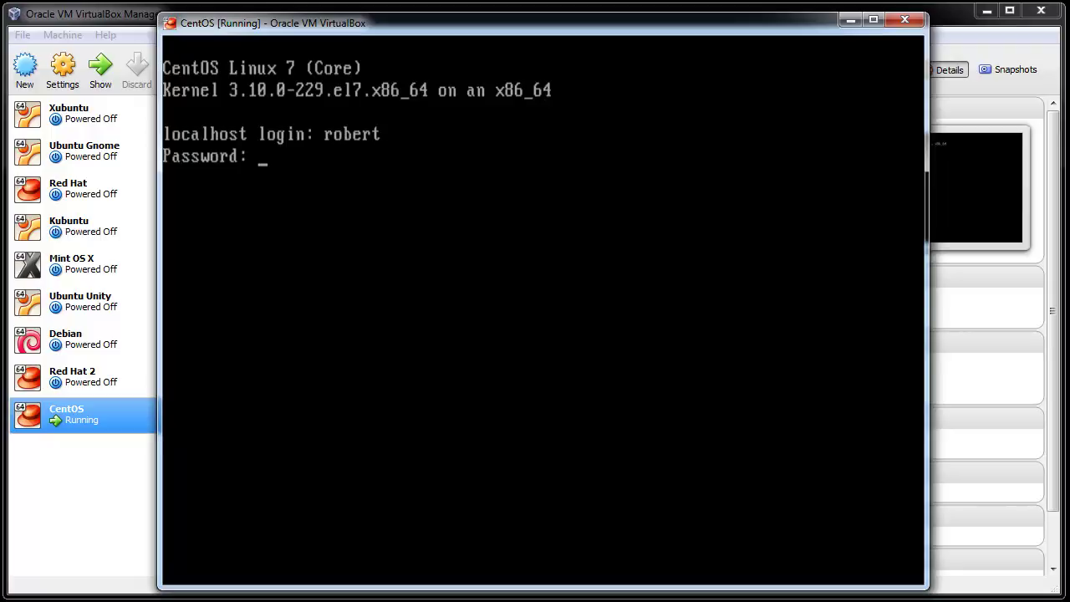
key(Return)
text(clear)
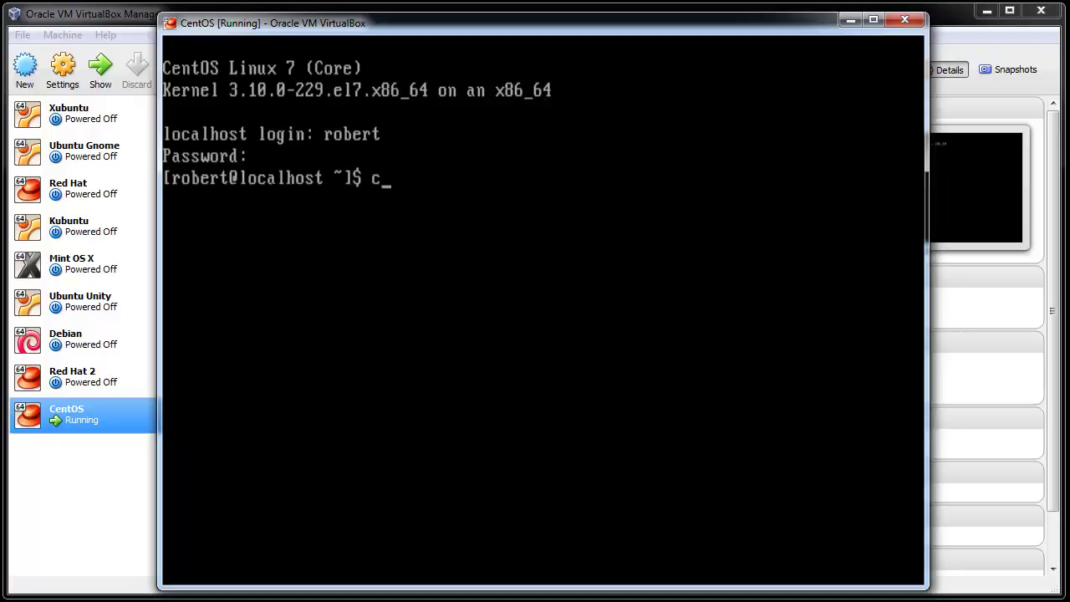
key(Return)
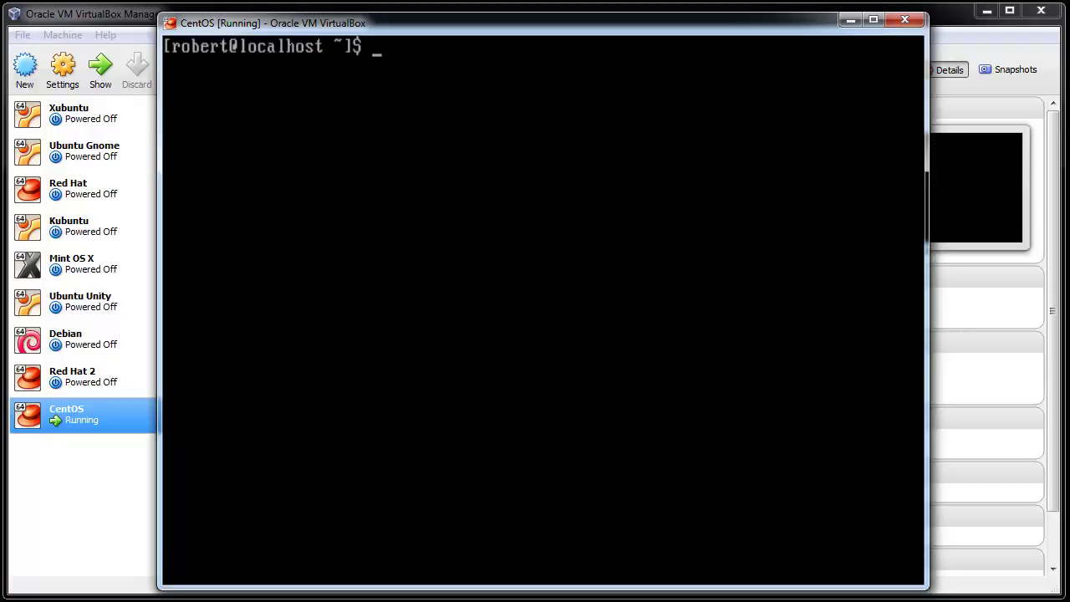
Step: Check memory and swap usage with the free command, and clear the terminal
text(free)
key(Return)
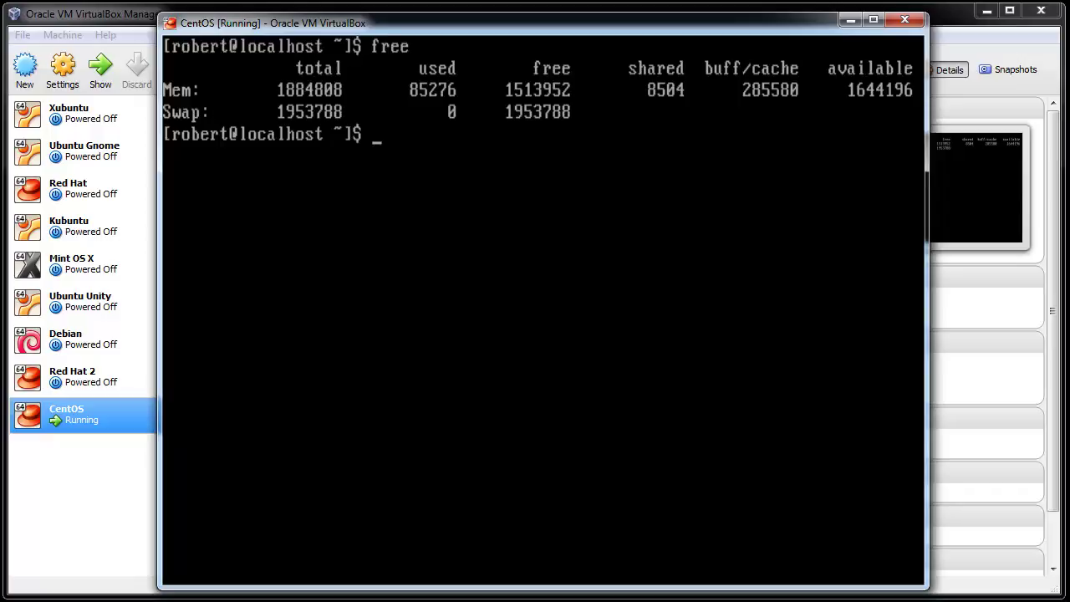
text(clear)
key(Return)
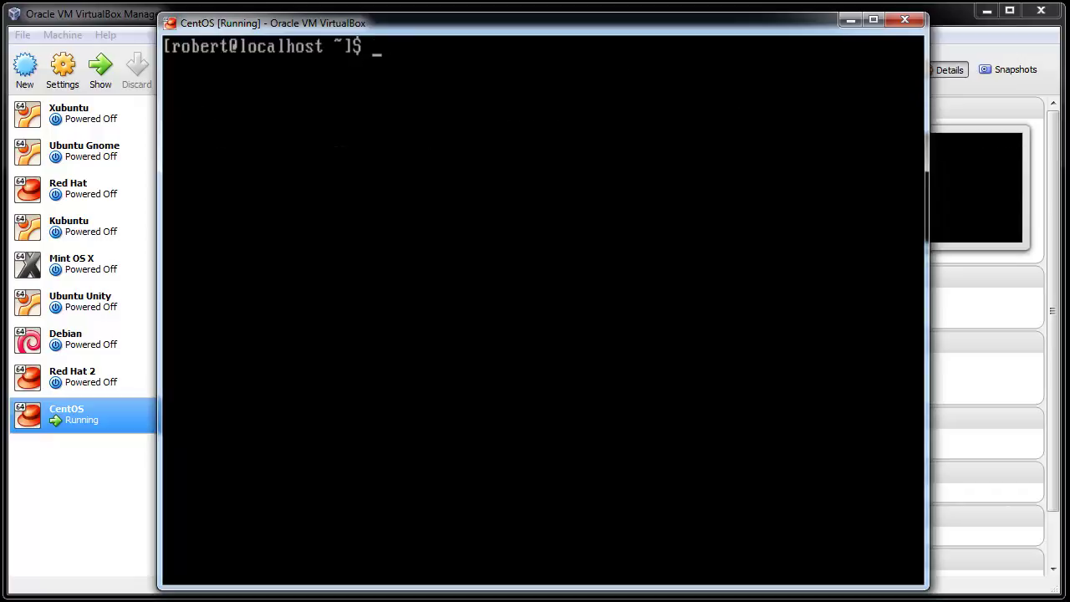
Step: Check the system's running time and load average with uptime, and clear the terminal
text(uptime)
key(Return)
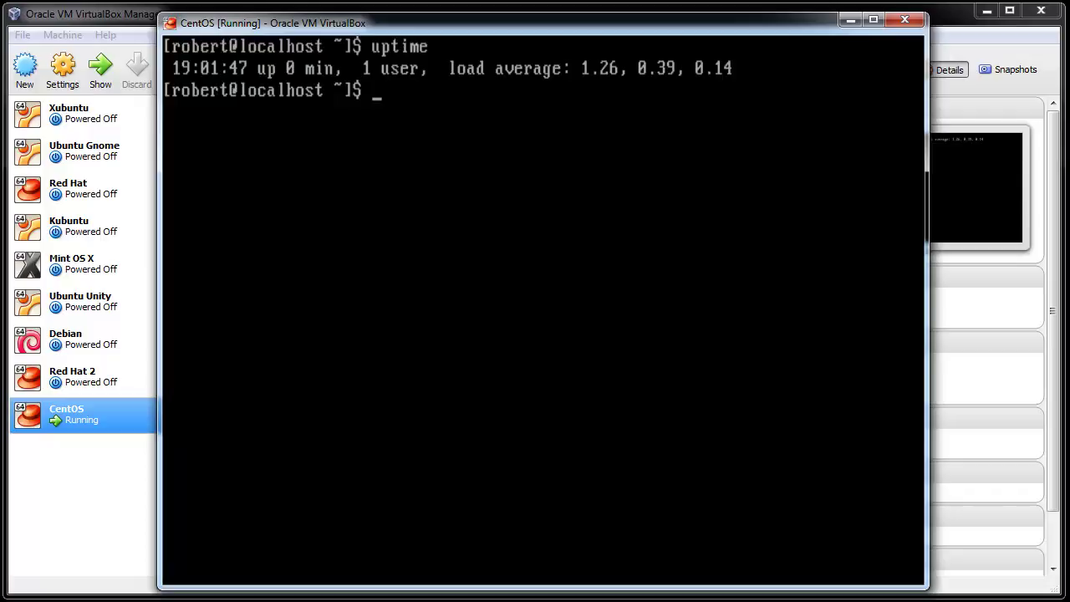
text(clear)
key(Return)
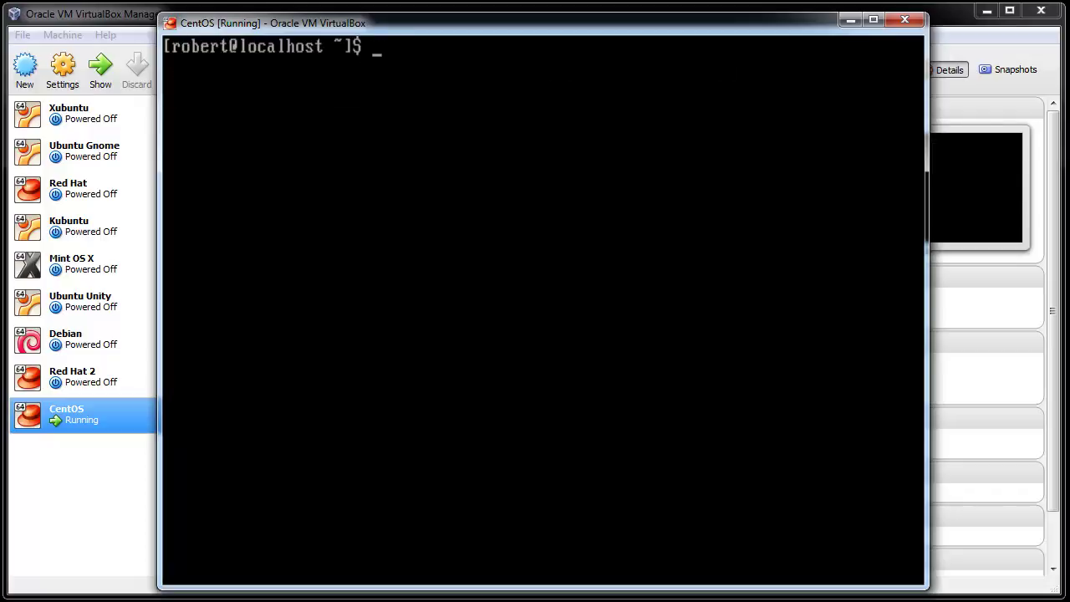
Step: Examine the running processes and resource usage with top, quit it and clear the terminal
text(top)
key(Return)
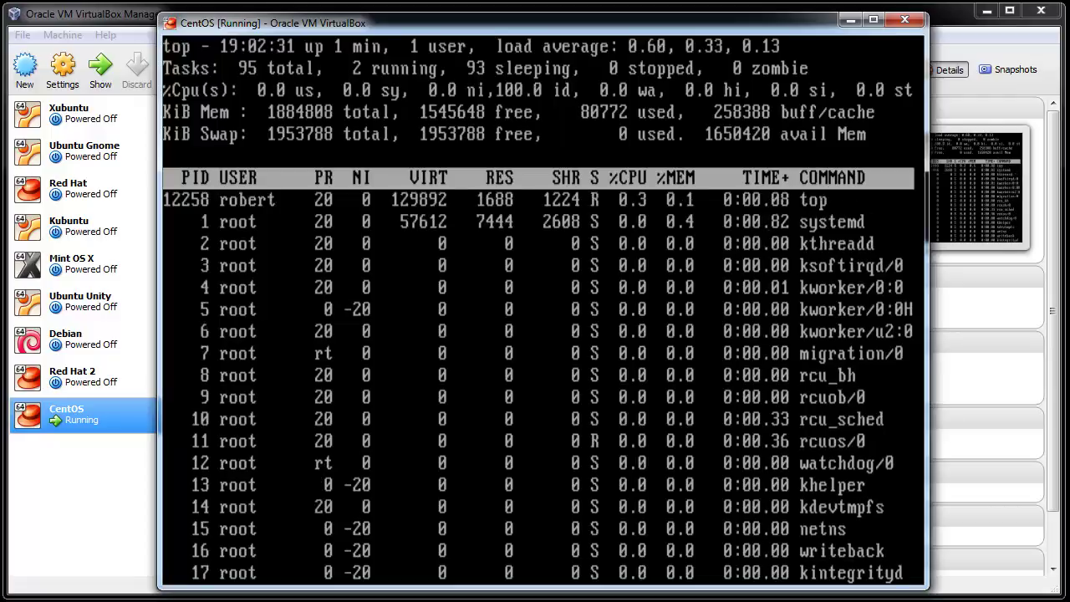
text(qclear)
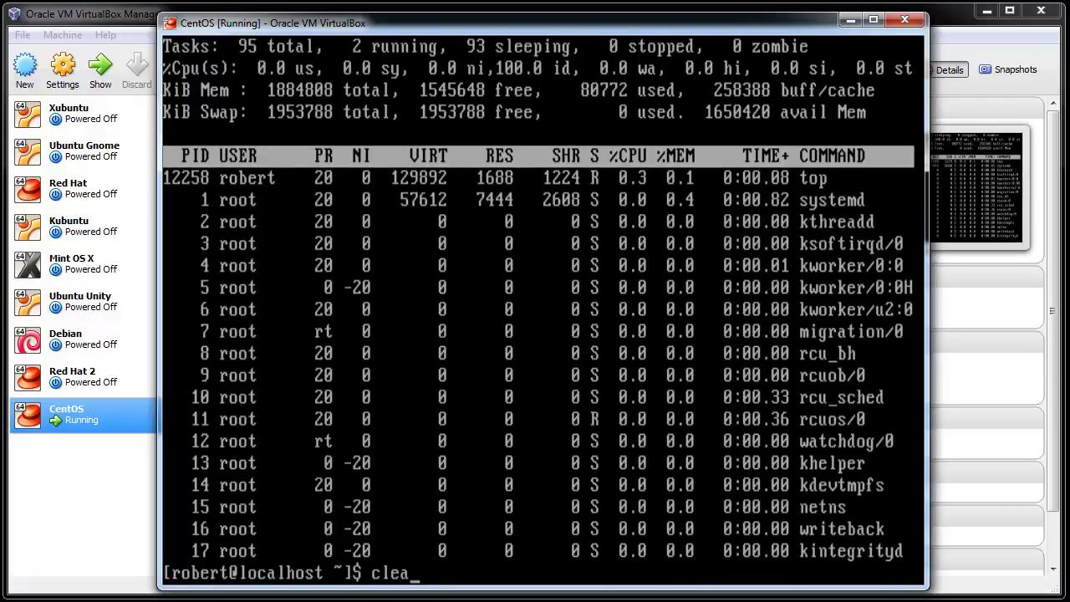
key(Return)
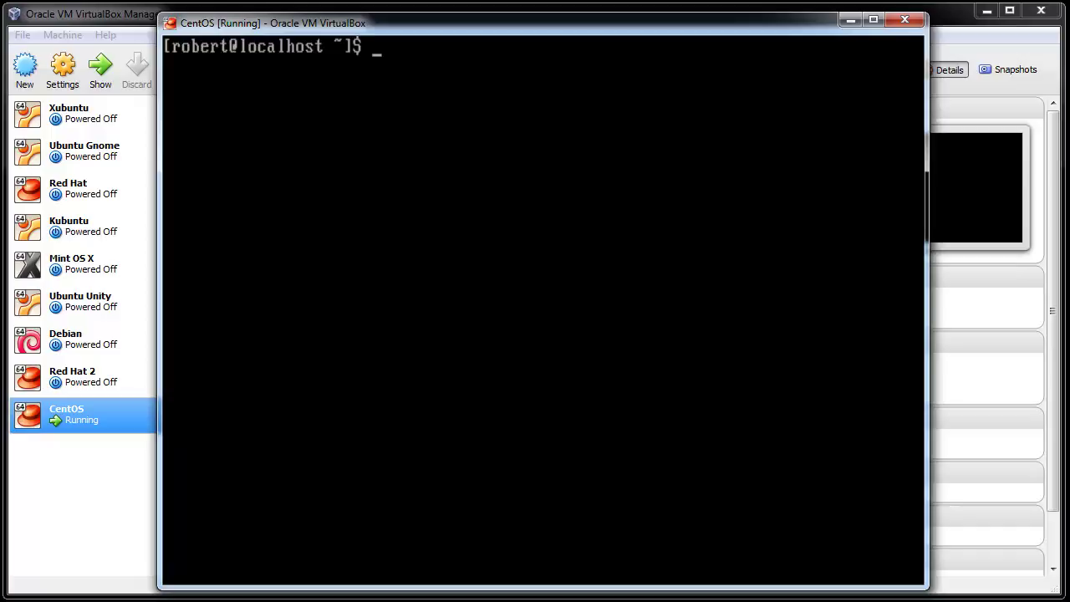
Step: Try to display the network interface configuration with ifconfig, and clear the terminal
text(ifconfig)
key(Return)
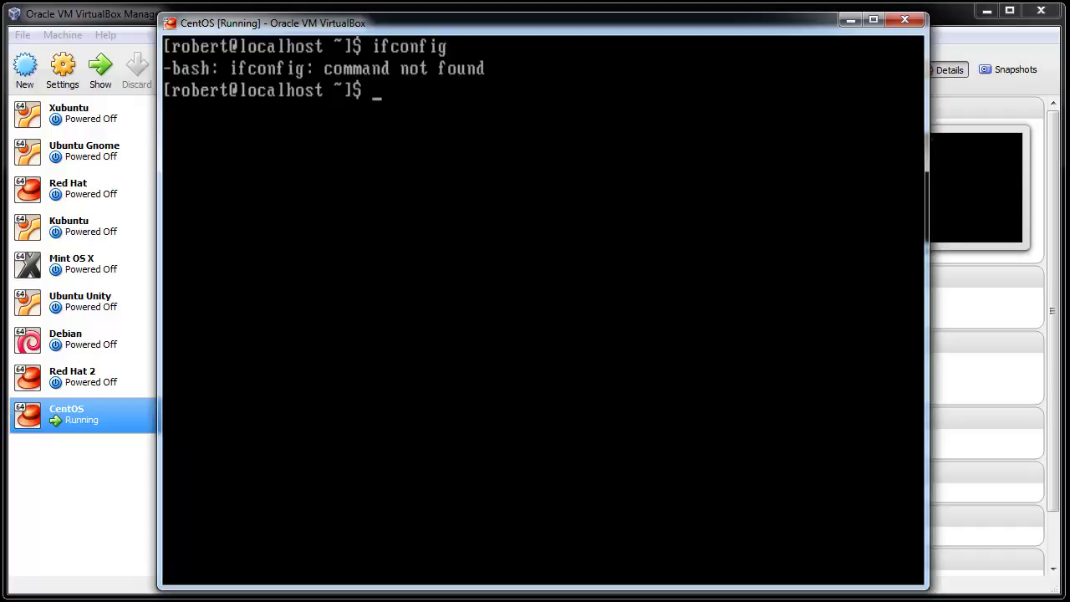
text(clear)
key(Return)
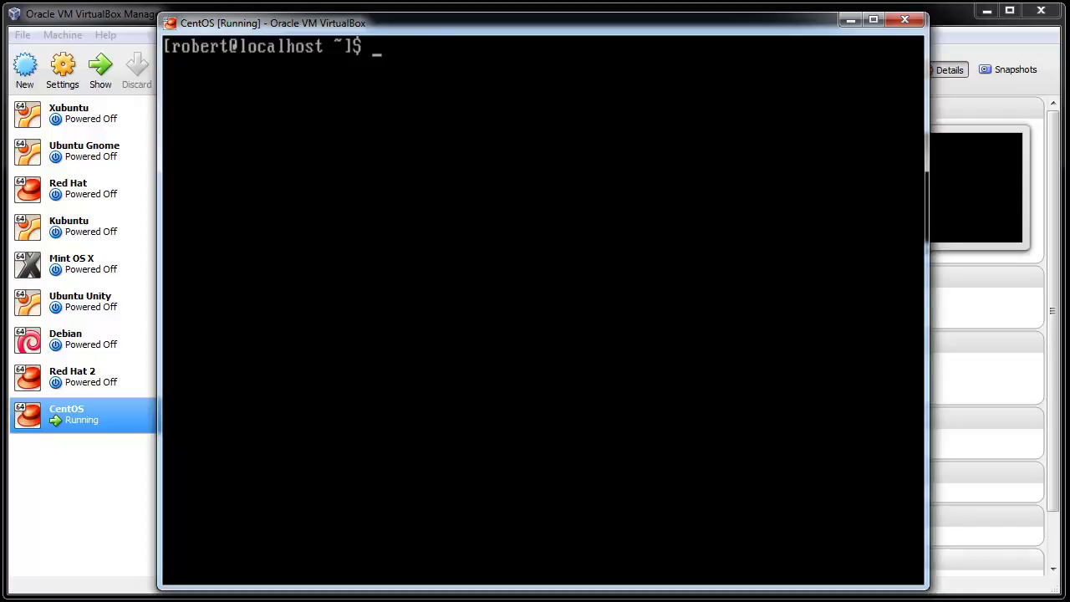